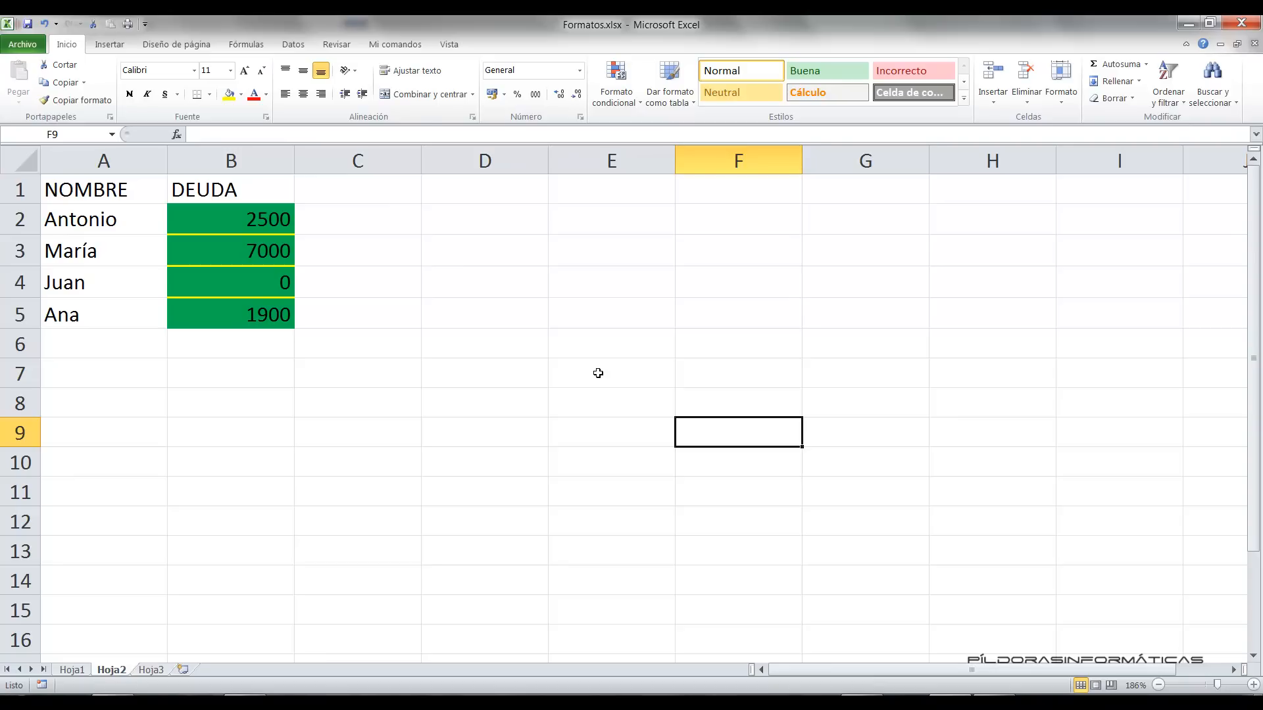
left_click_drag(15, 15, 319, 307)
key("Escape")
key("ctrl+t")
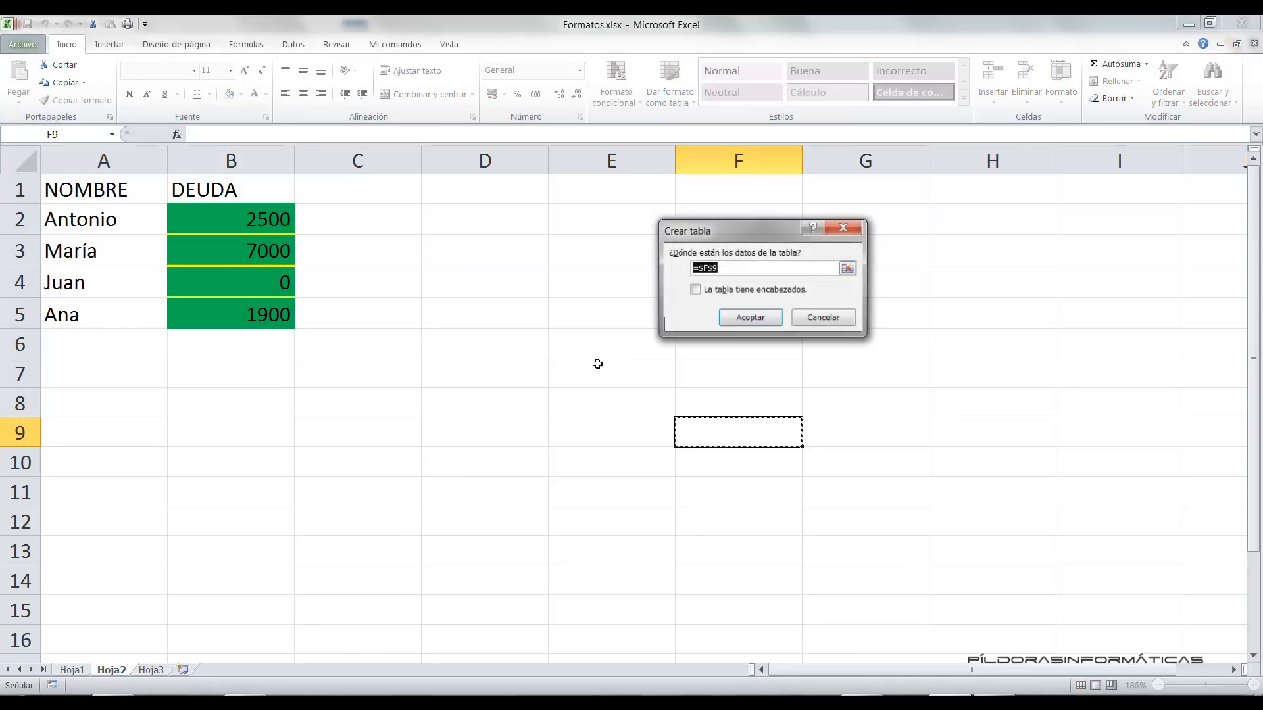
left_click(802, 320)
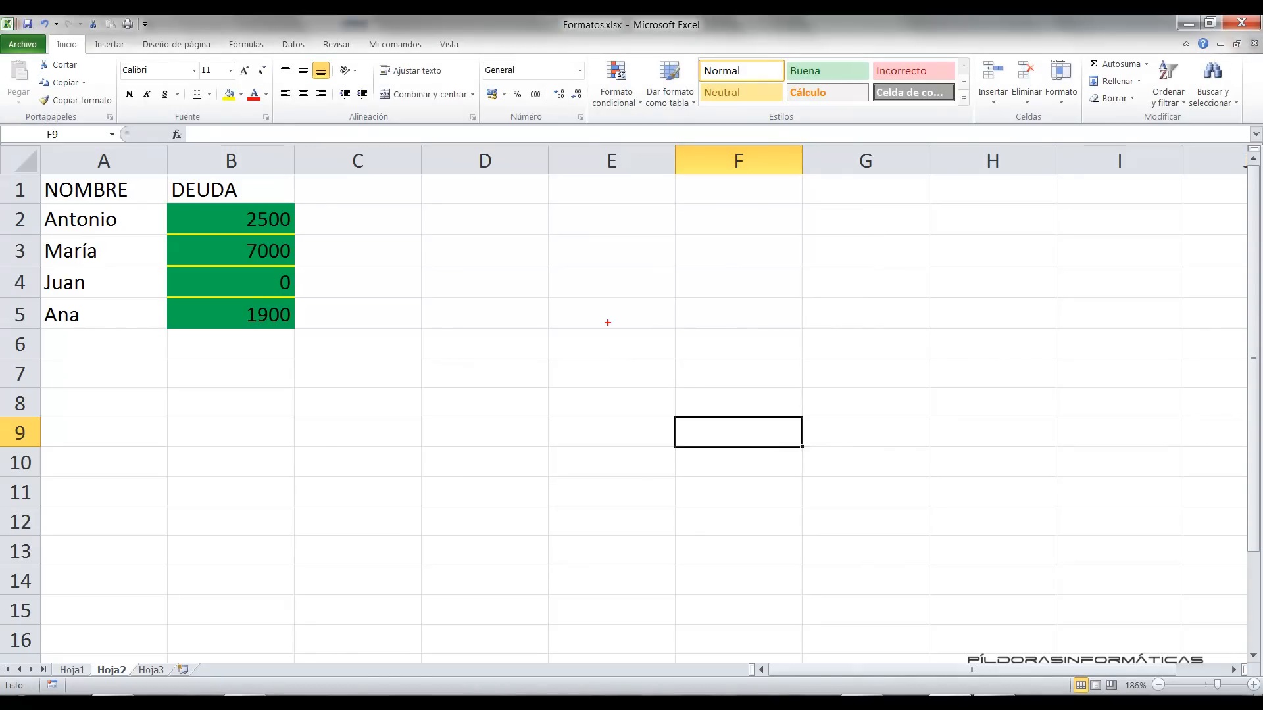
left_click_drag(616, 337, 616, 394)
type("ctrl+g")
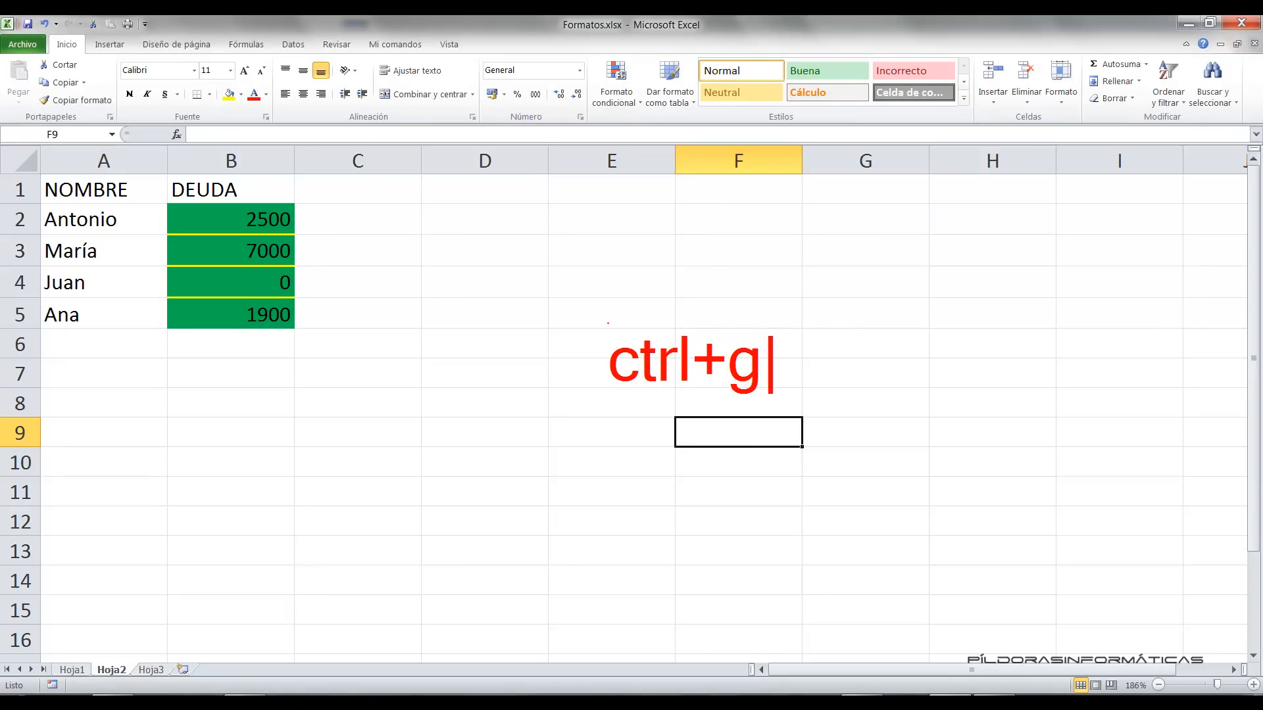
key("Return")
type("ctrl+s")
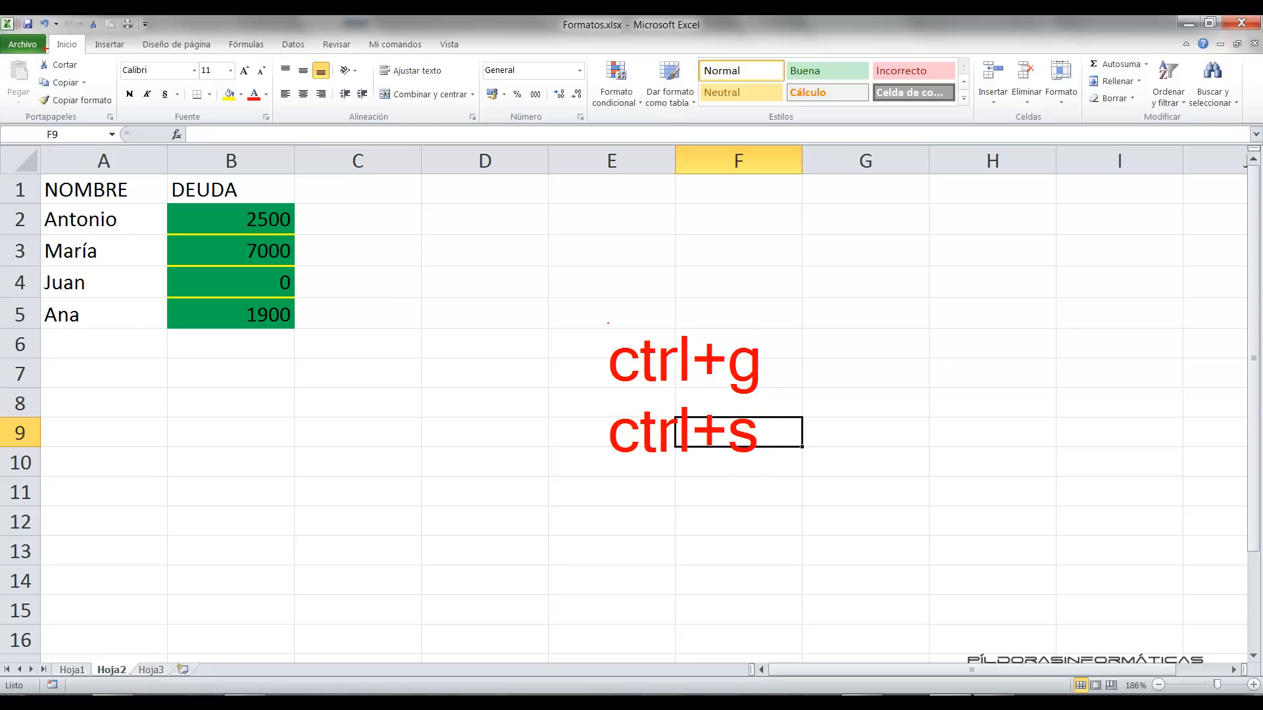
left_click_drag(561, 36, 623, 36)
left_click_drag(590, 50, 540, 266)
key("Escape")
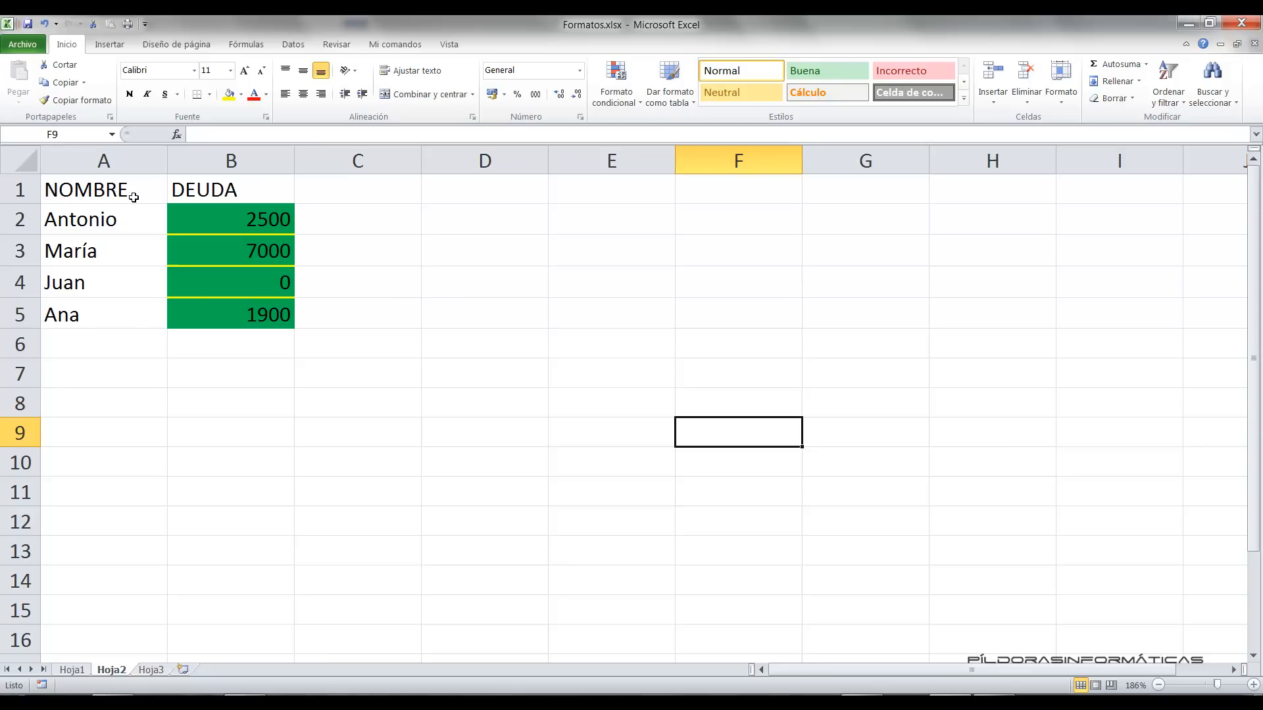
left_click_drag(92, 191, 267, 306)
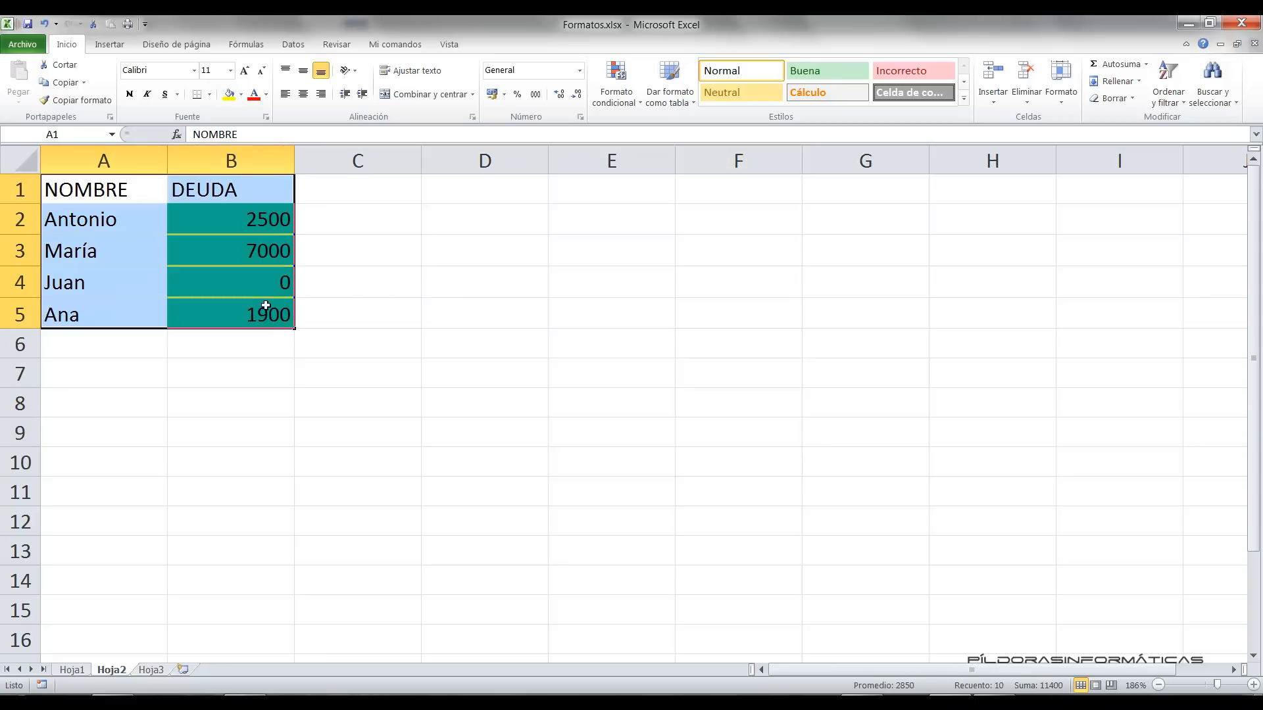
left_click(398, 307)
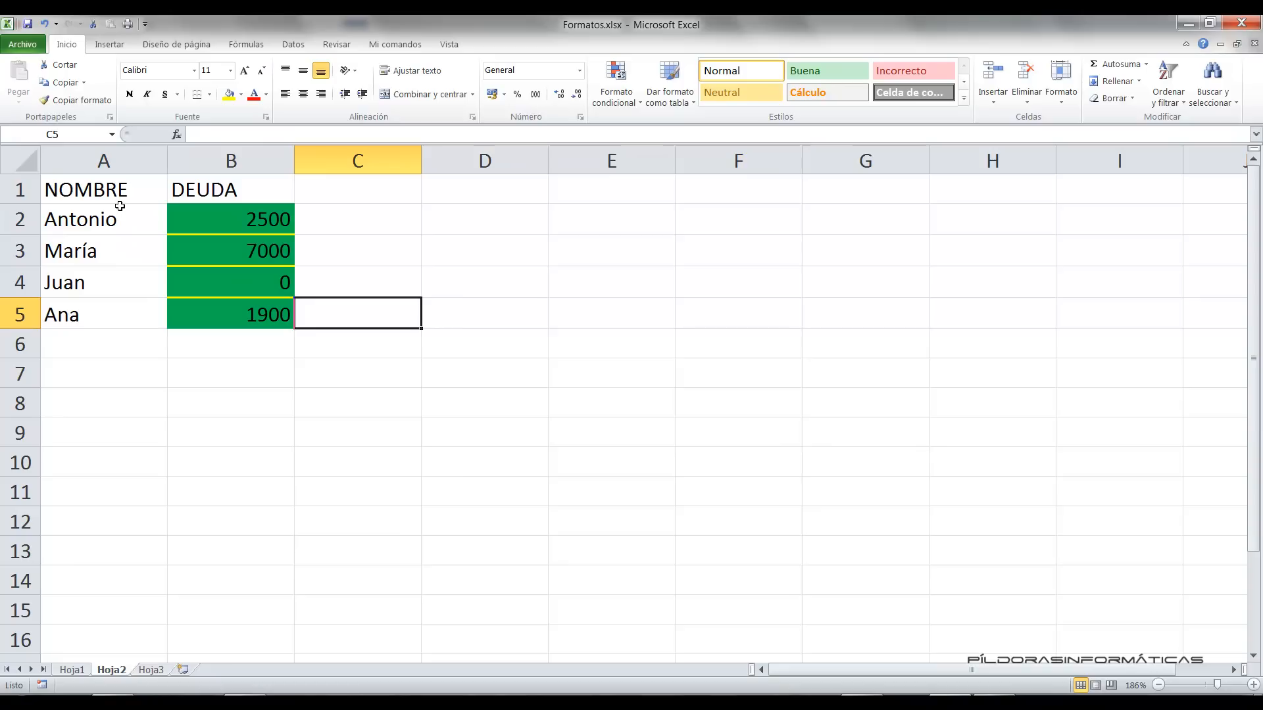
left_click(124, 162)
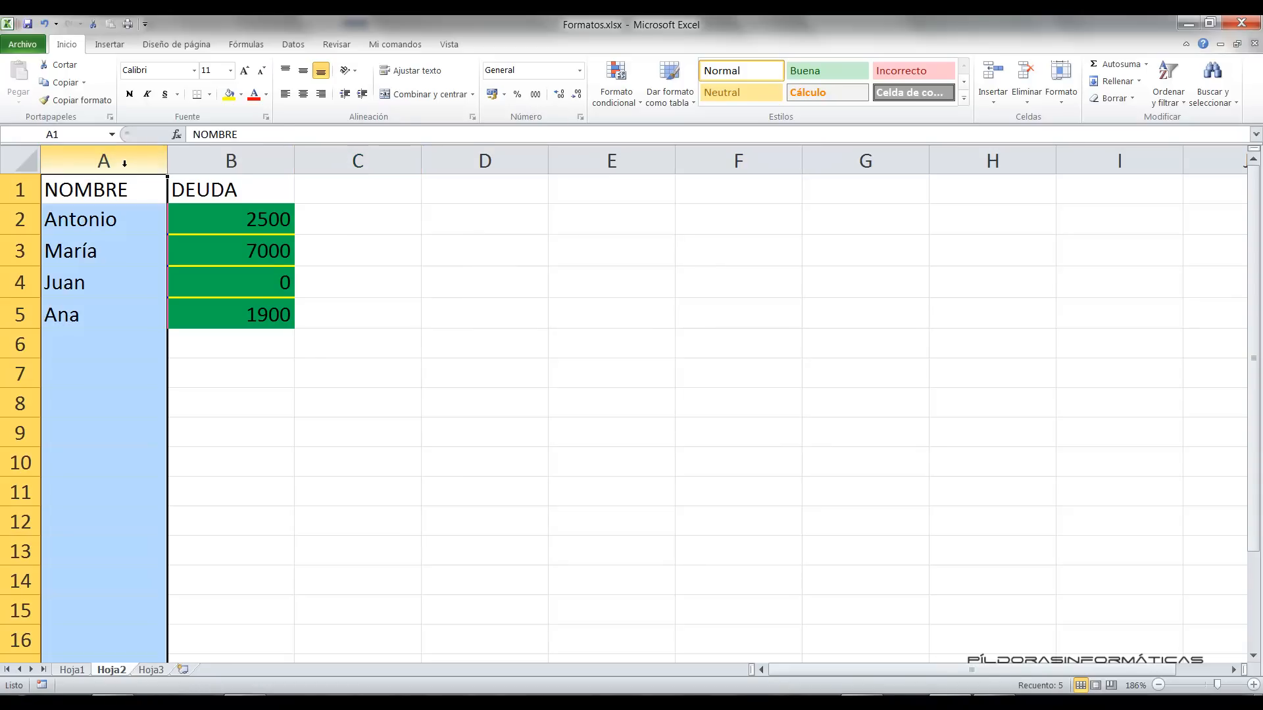
left_click(231, 162)
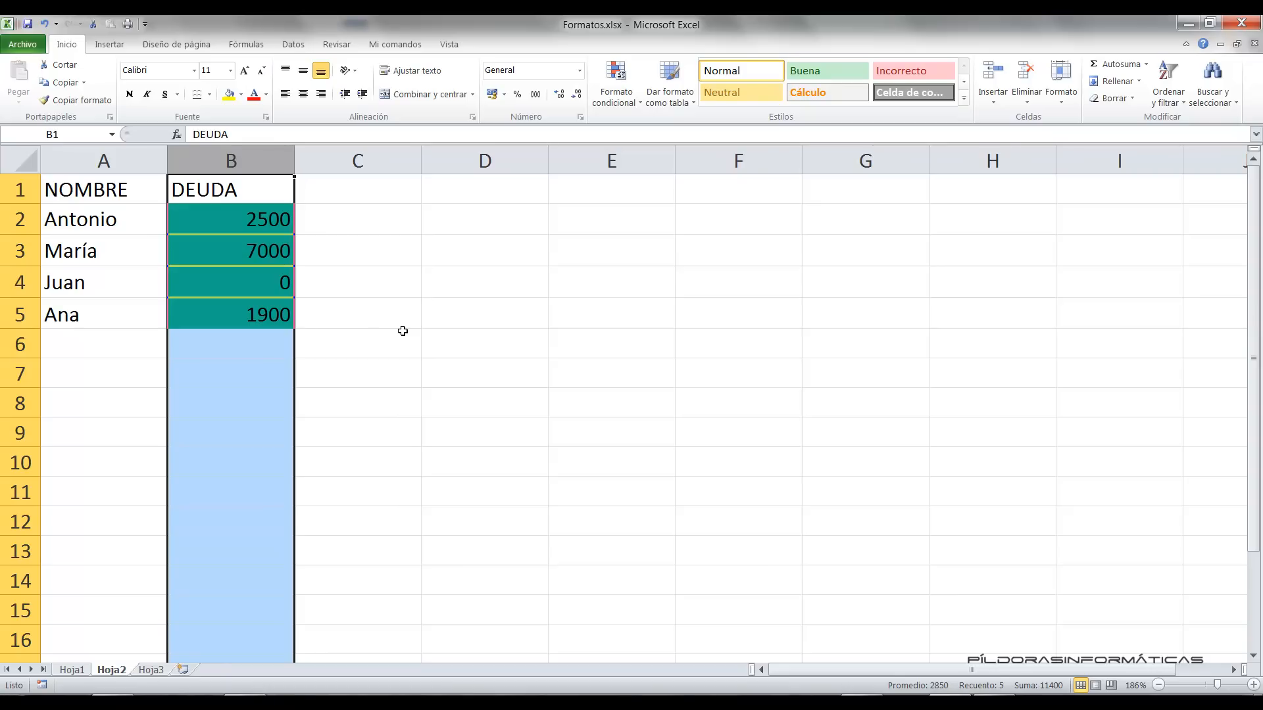
mouse_move(270, 48)
left_mouse_down()
mouse_move(315, 90)
mouse_move(484, 130)
left_mouse_up()
left_click_drag(71, 54, 229, 236)
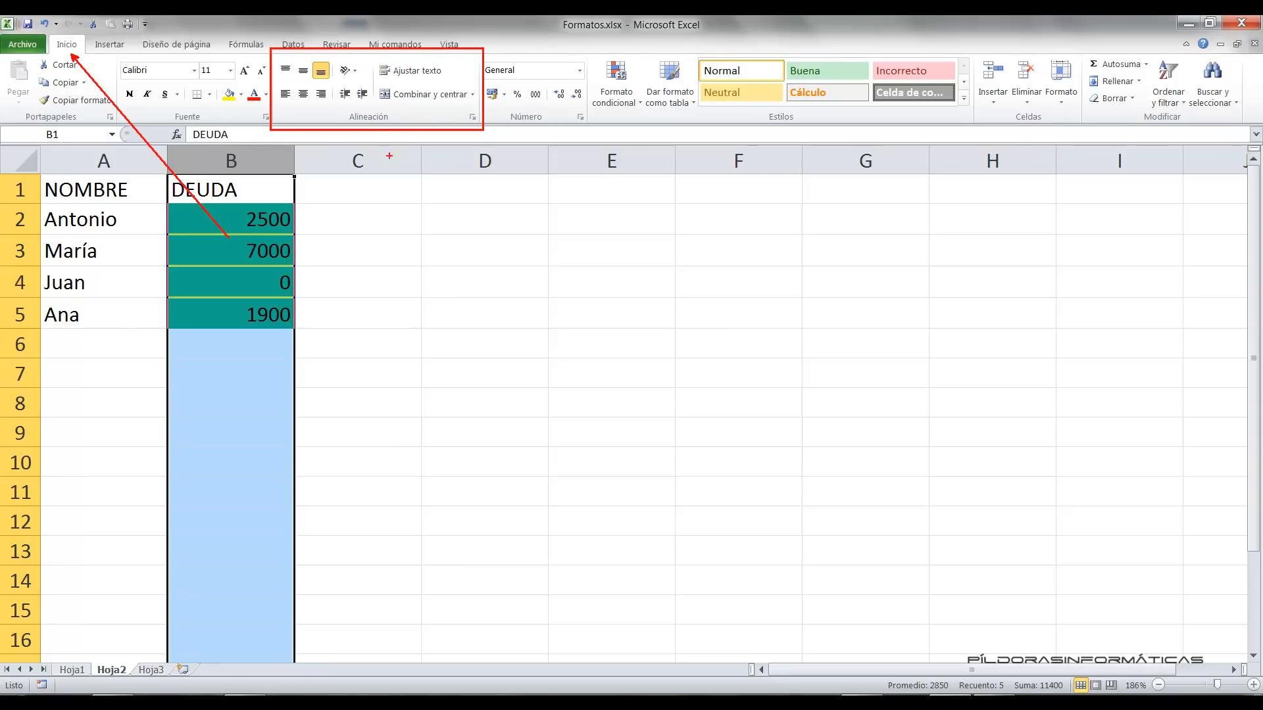
left_click_drag(285, 101, 330, 104)
left_click_drag(448, 325, 701, 325)
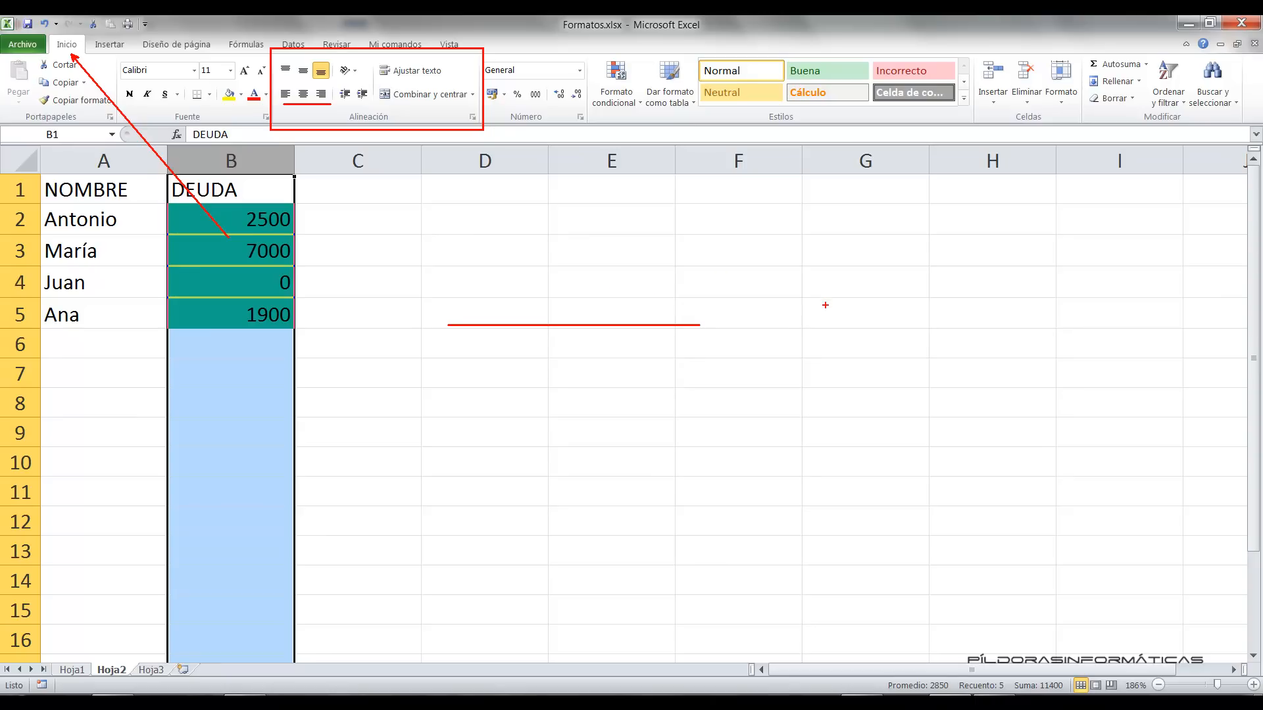
left_click_drag(735, 189, 735, 333)
key("Escape")
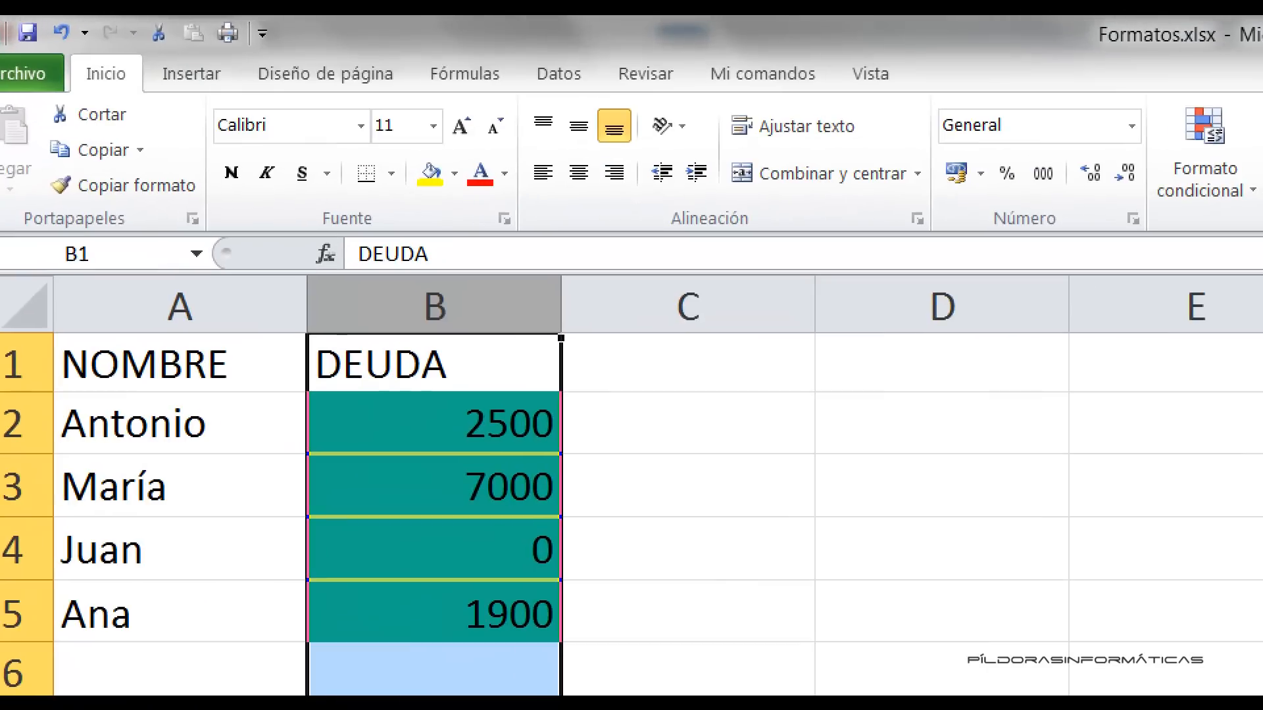
mouse_move(510, 103)
left_mouse_down()
mouse_move(636, 202)
mouse_move(816, 696)
left_mouse_up()
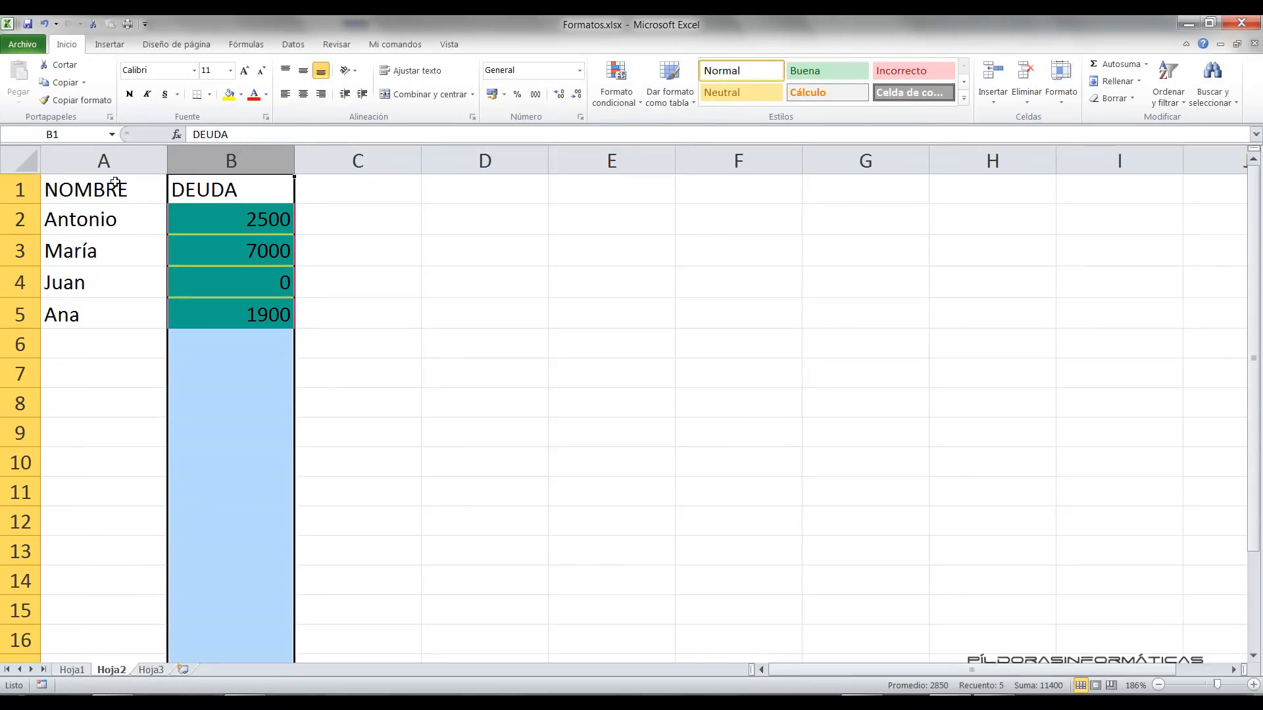
left_click_drag(115, 184, 117, 313)
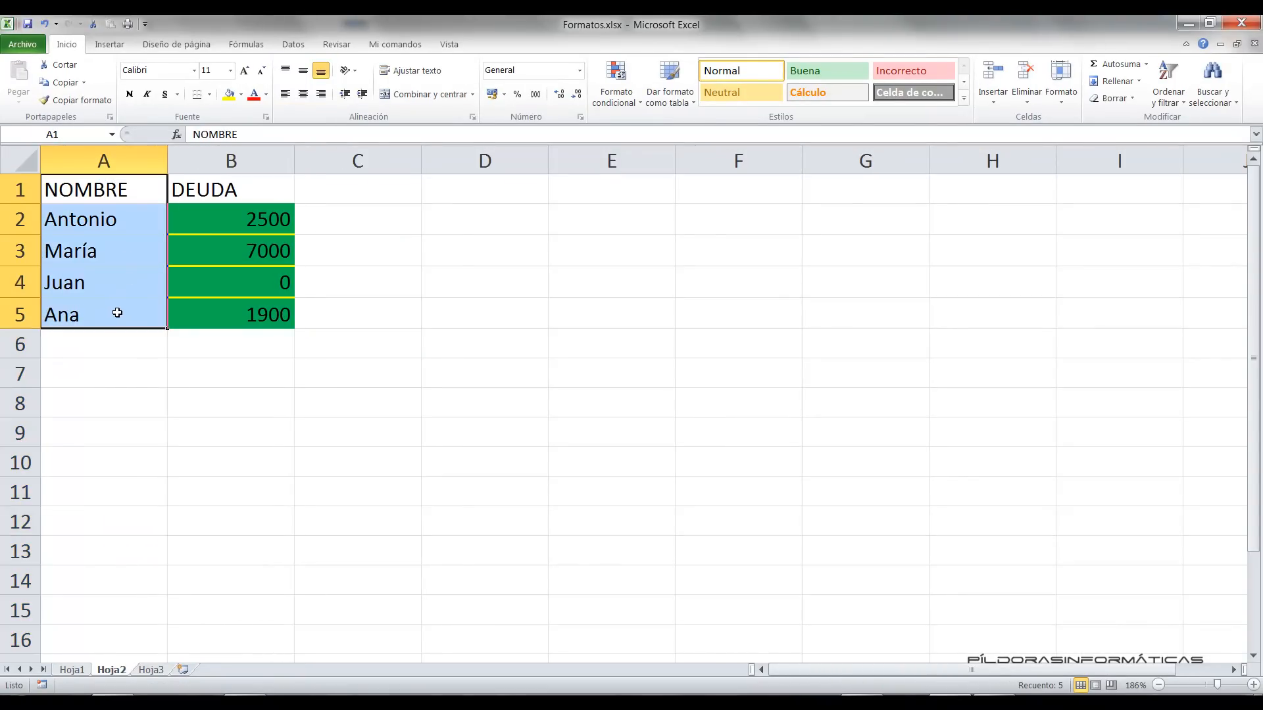
left_click(89, 348)
left_click(90, 373)
left_click(92, 406)
left_click(93, 437)
left_click(99, 468)
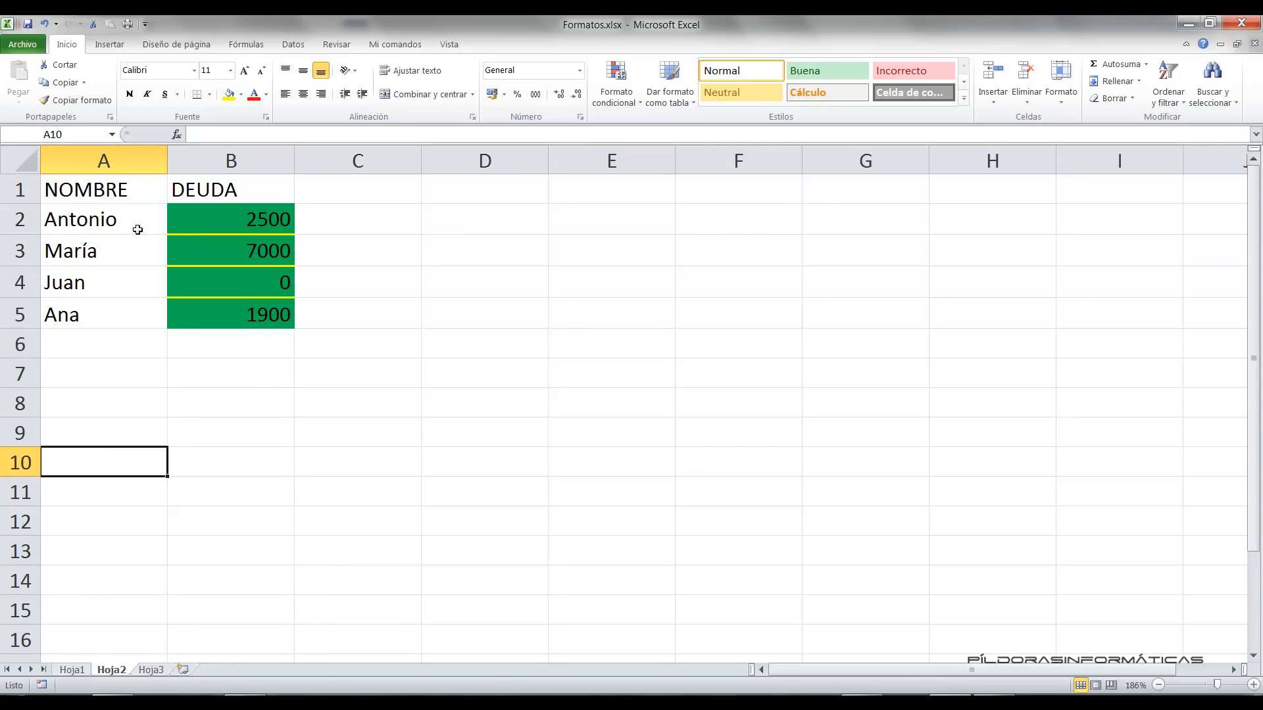
Center the contents of the entire NOMBRE column (column A) horizontally.
left_click(114, 163)
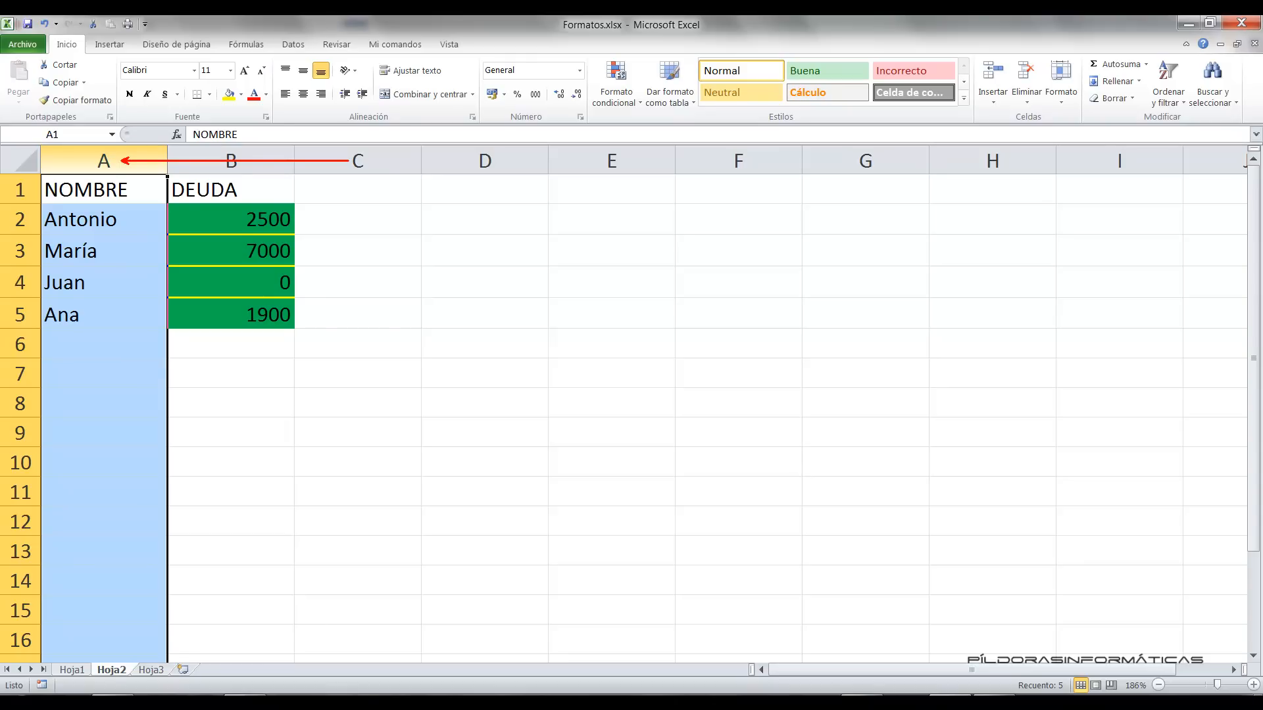
scroll(216, 430, "down", 11)
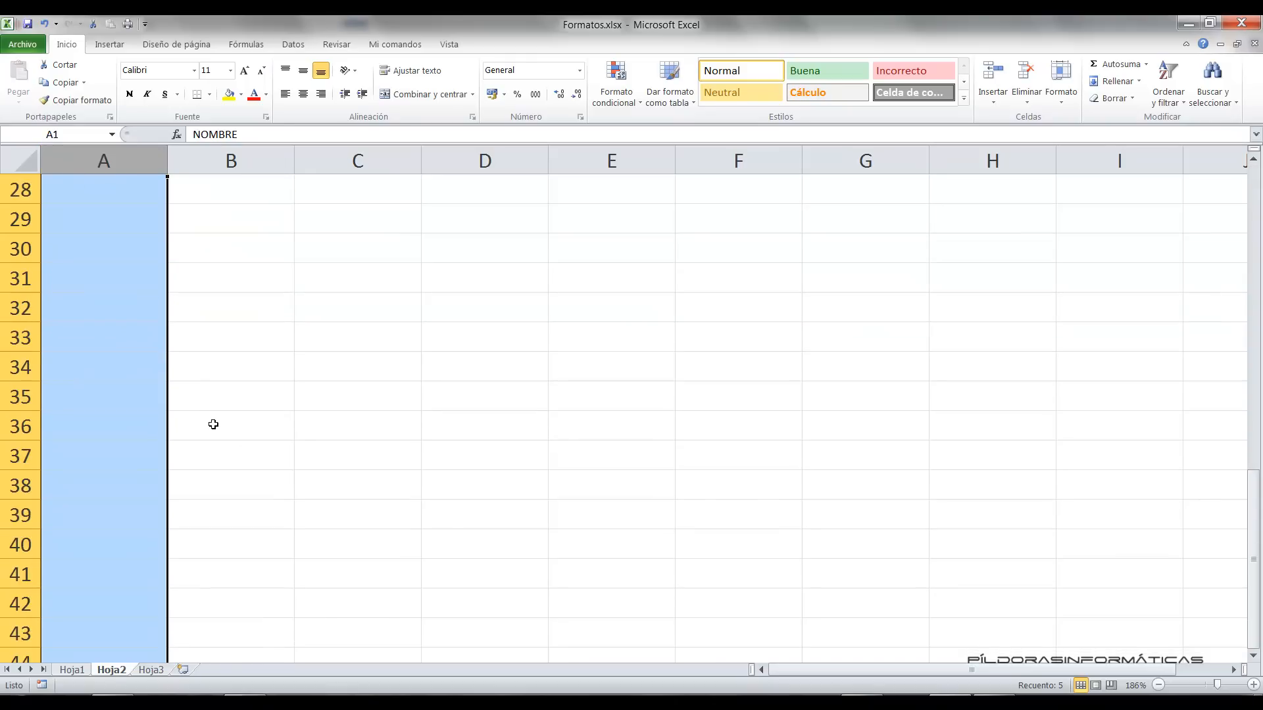
scroll(213, 424, "up", 9)
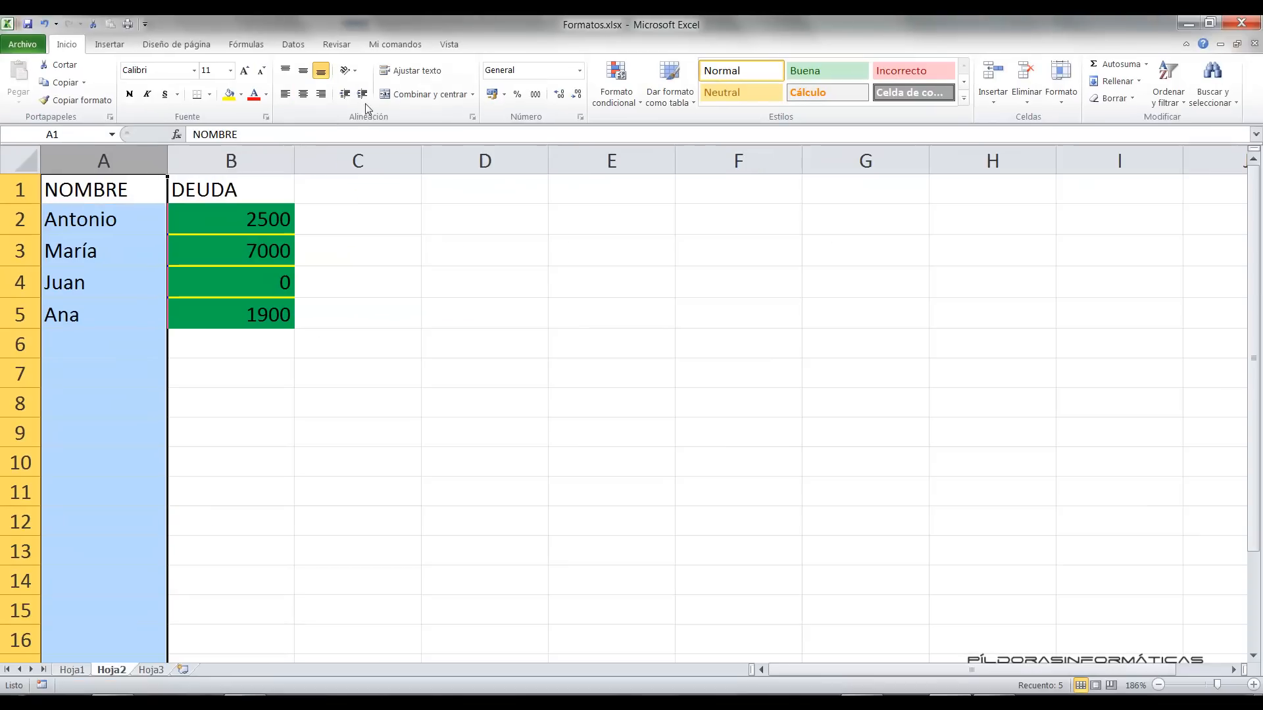
left_click(501, 171)
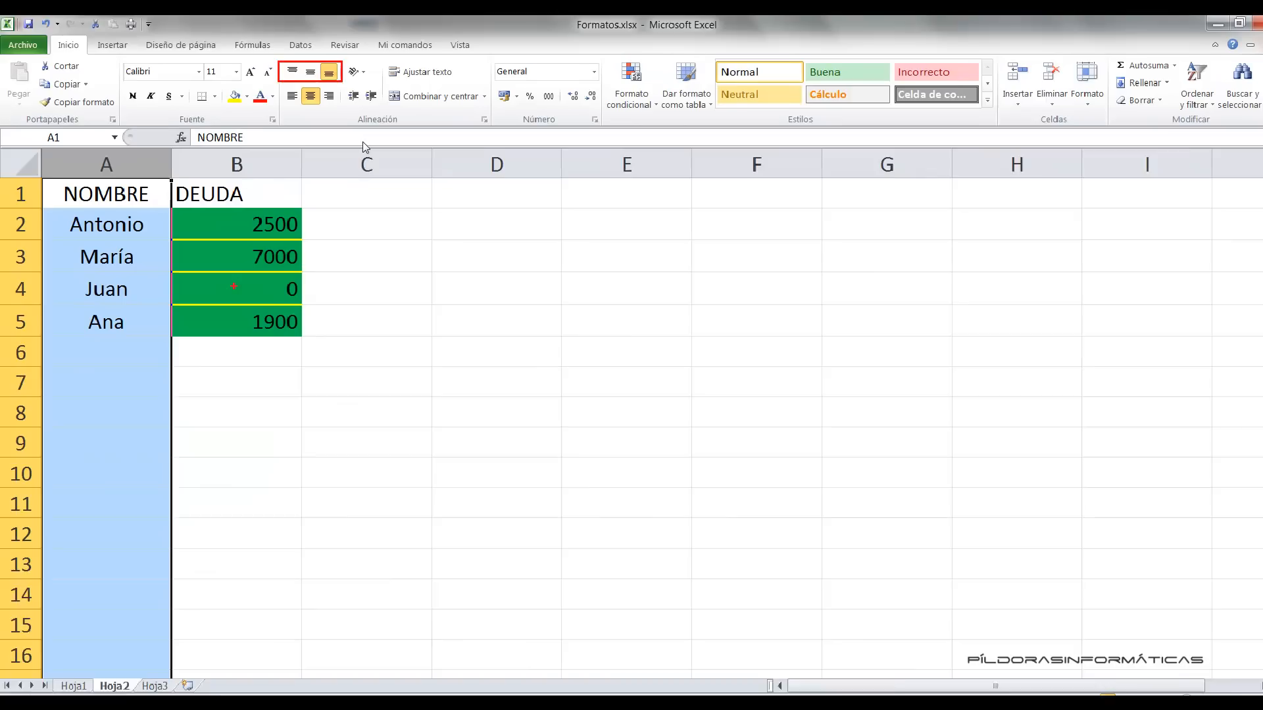
left_click(341, 250)
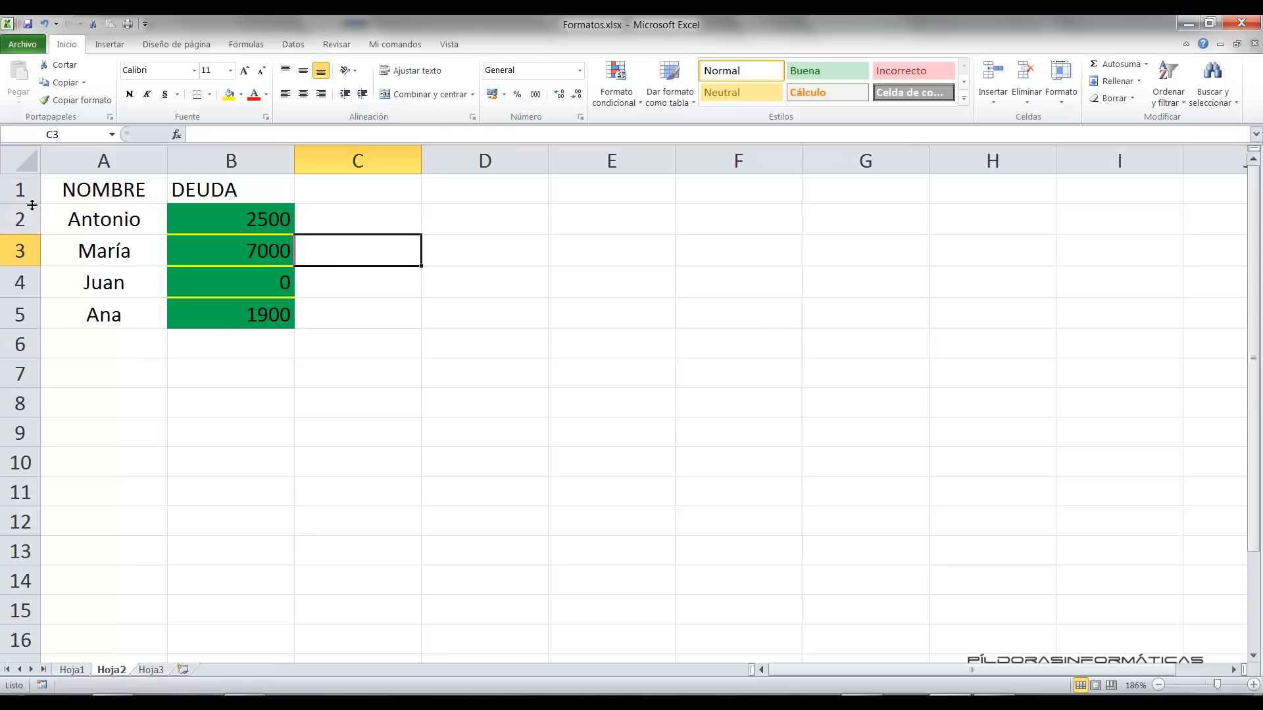
Increase the height of header row 1 to nearly four times its original height.
left_click_drag(31, 204, 30, 312)
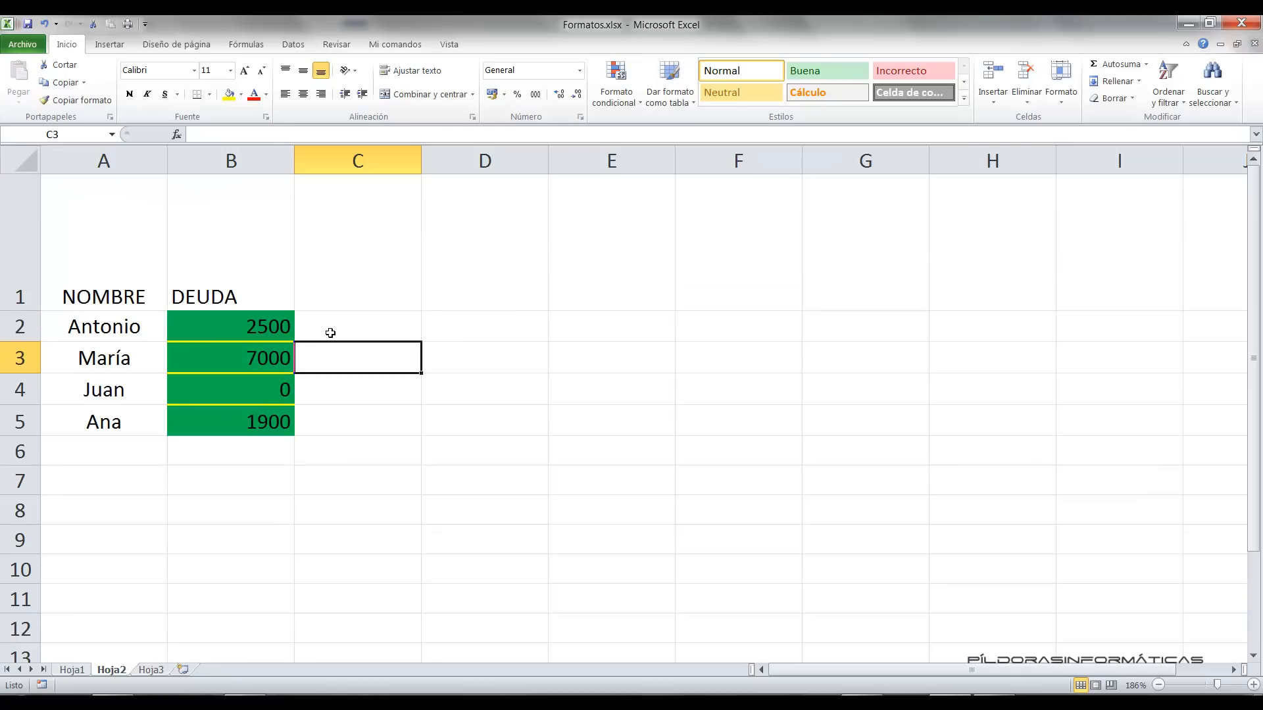
left_click_drag(30, 310, 32, 284)
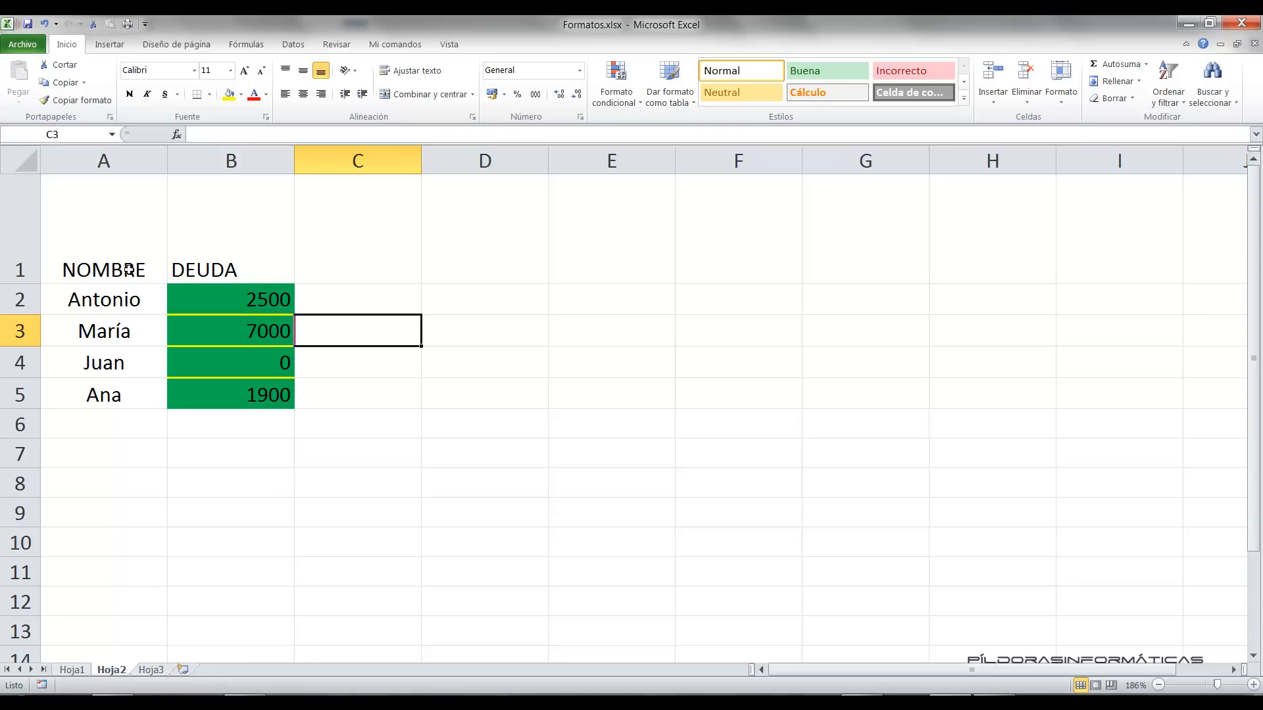
left_click(130, 159)
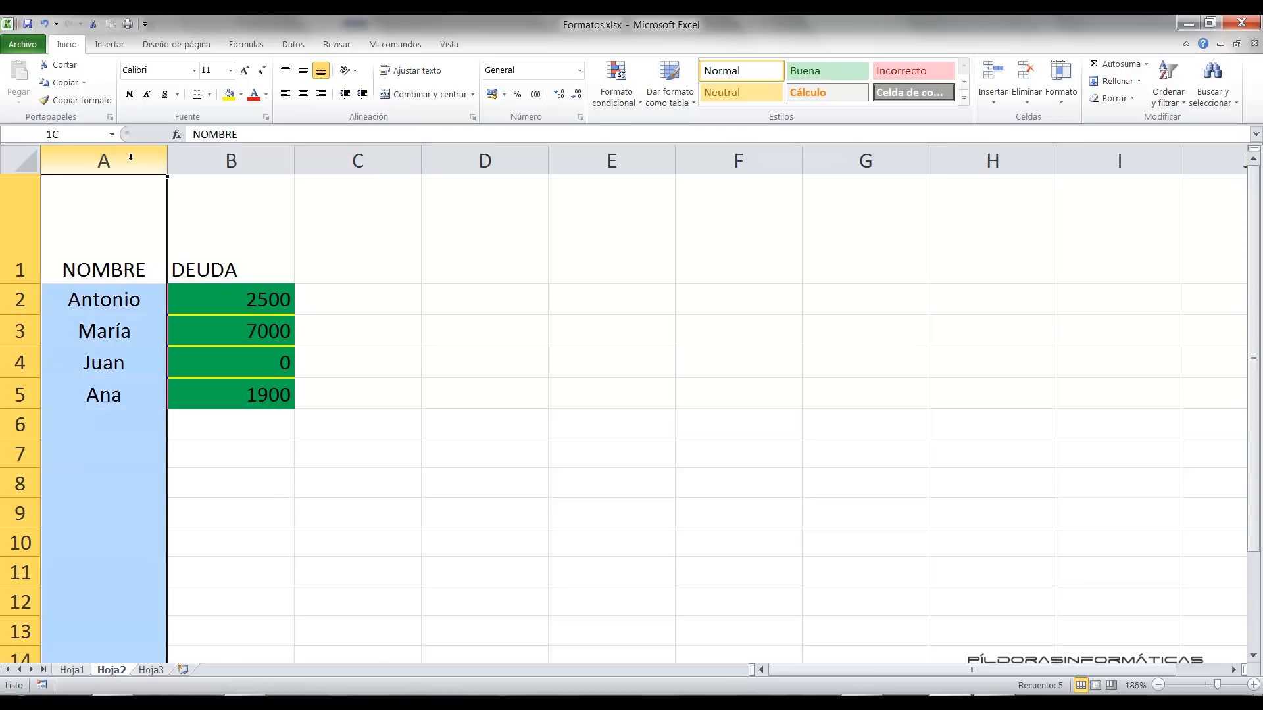
left_click(225, 263)
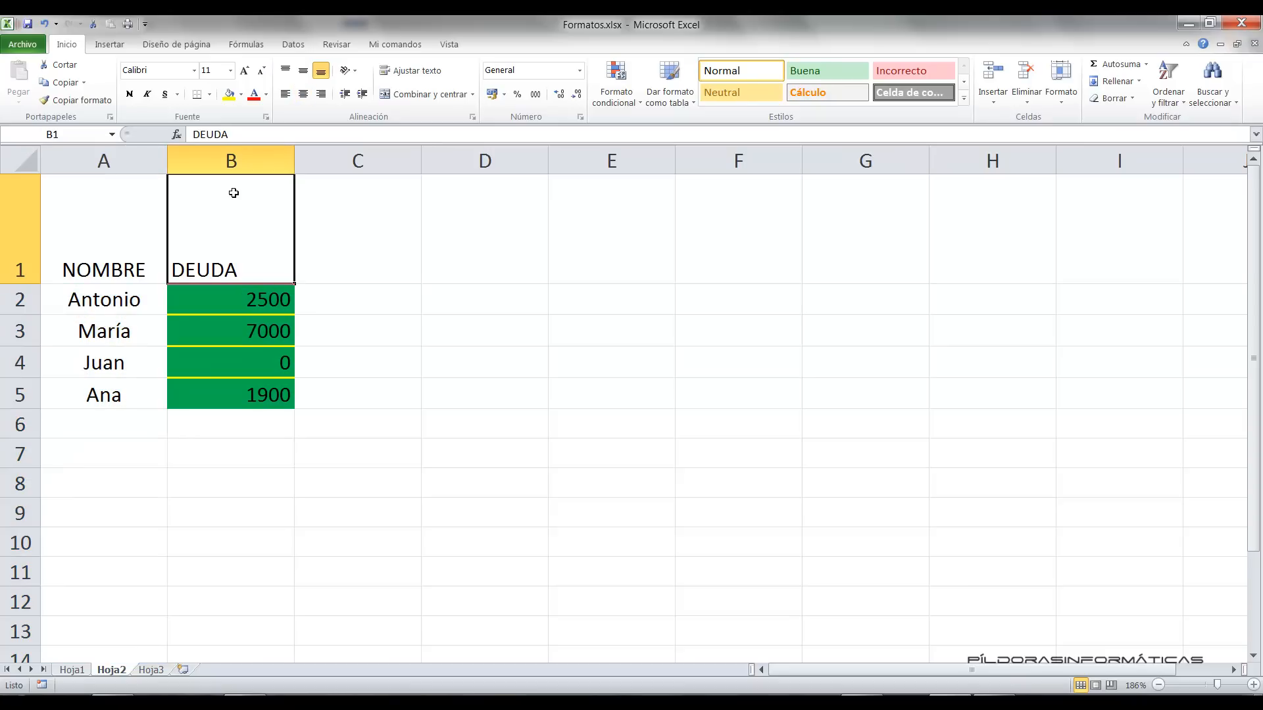
Middle-align the NOMBRE and DEUDA headers vertically in A1 and B1, and center DEUDA horizontally.
left_click(142, 217)
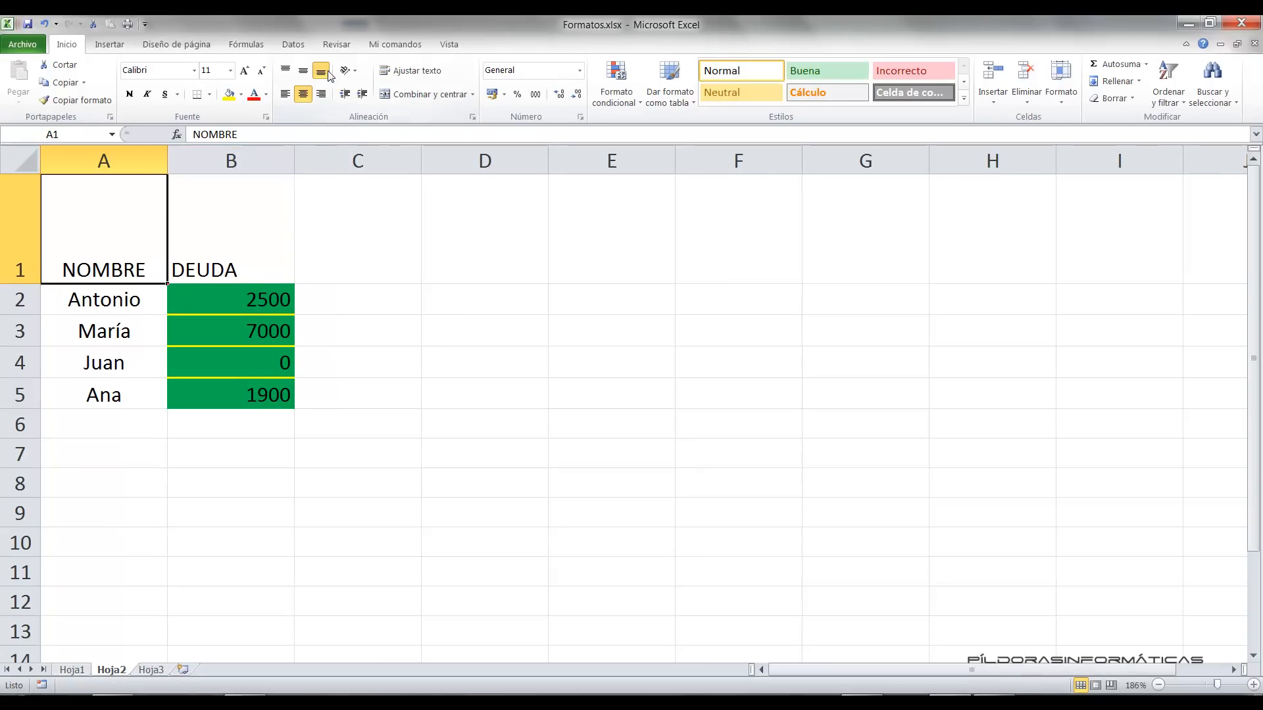
left_click(306, 71)
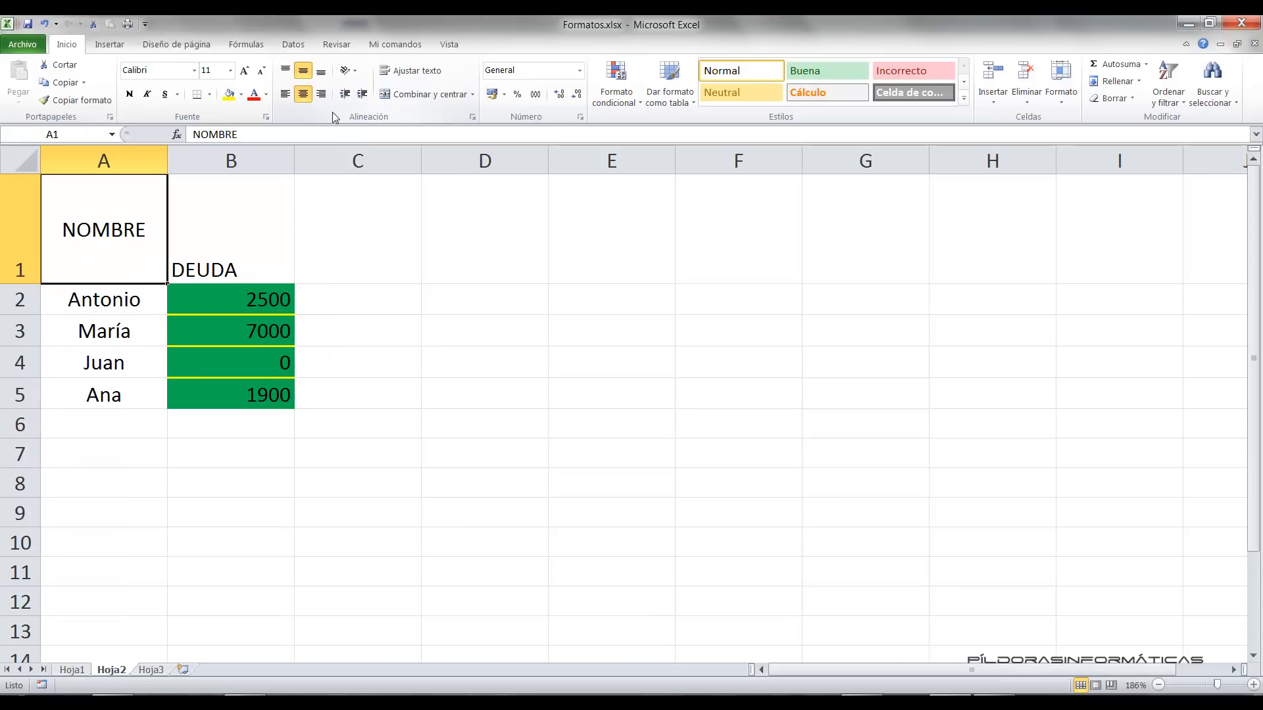
left_click(217, 231)
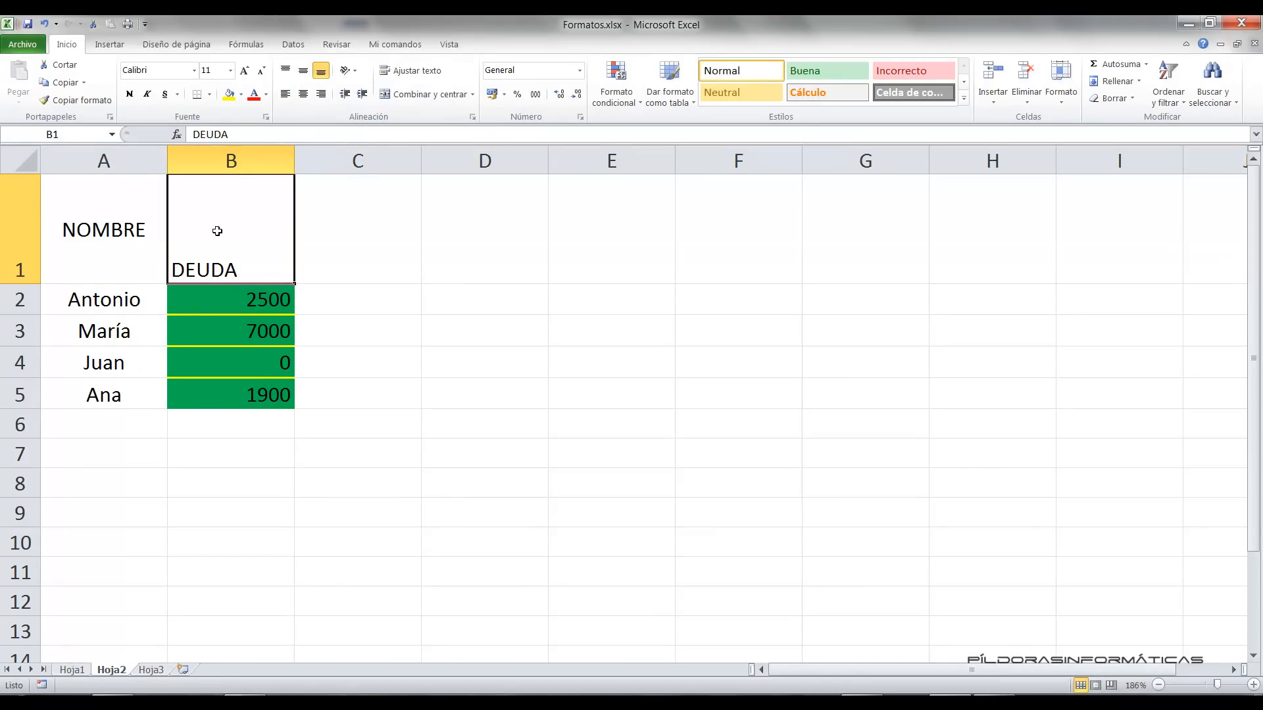
left_click(305, 73)
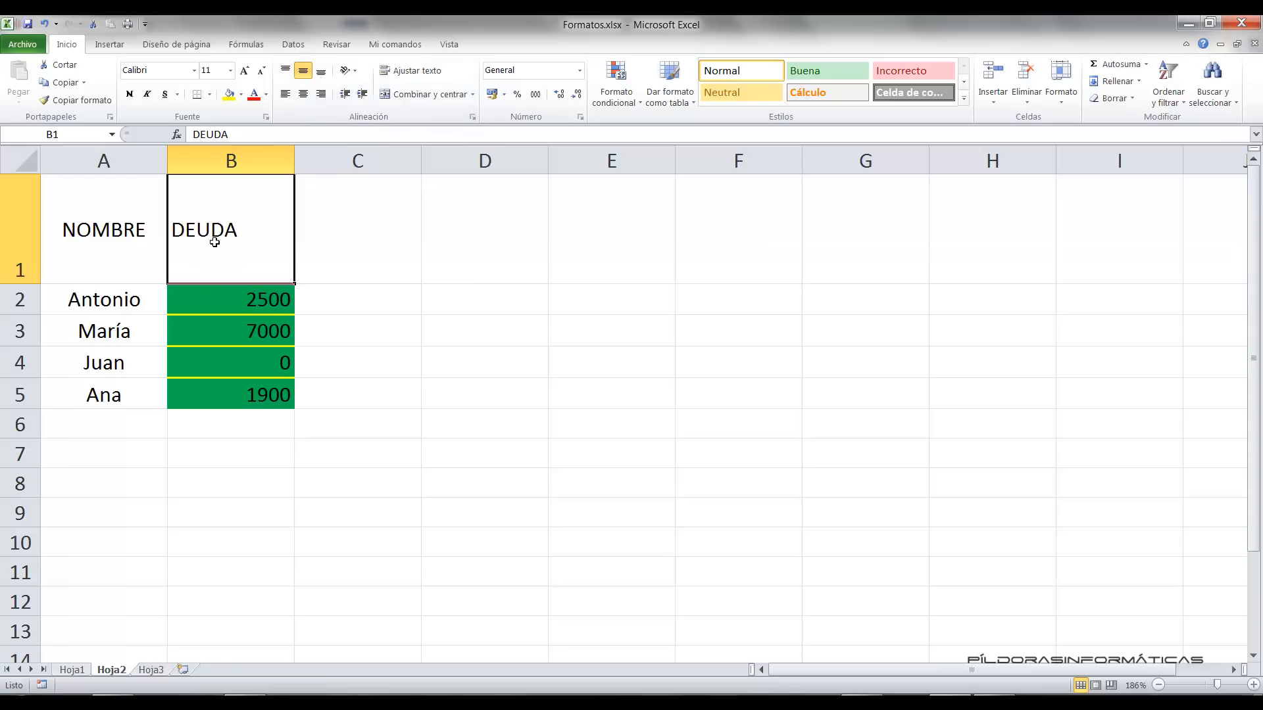
left_click(303, 94)
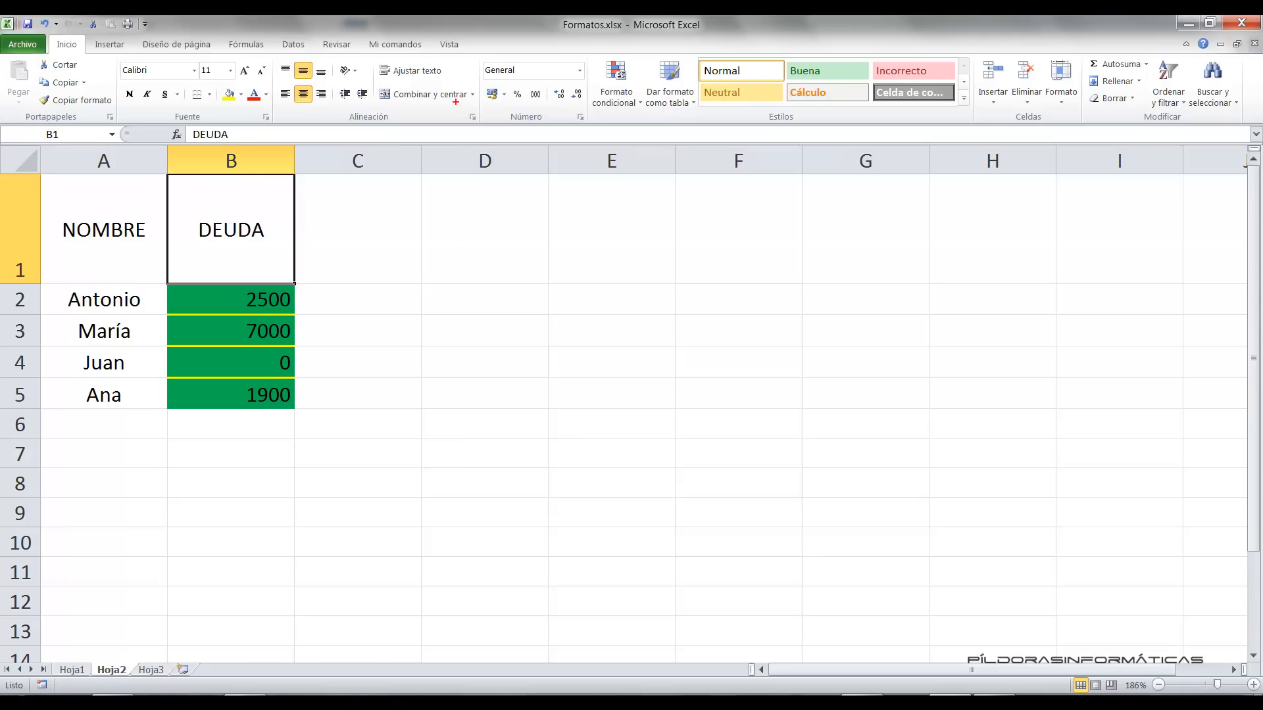
Open the alignment settings for cell B1 and examine the available horizontal and vertical text alignment options.
left_click_drag(455, 102, 489, 130)
left_click(472, 117)
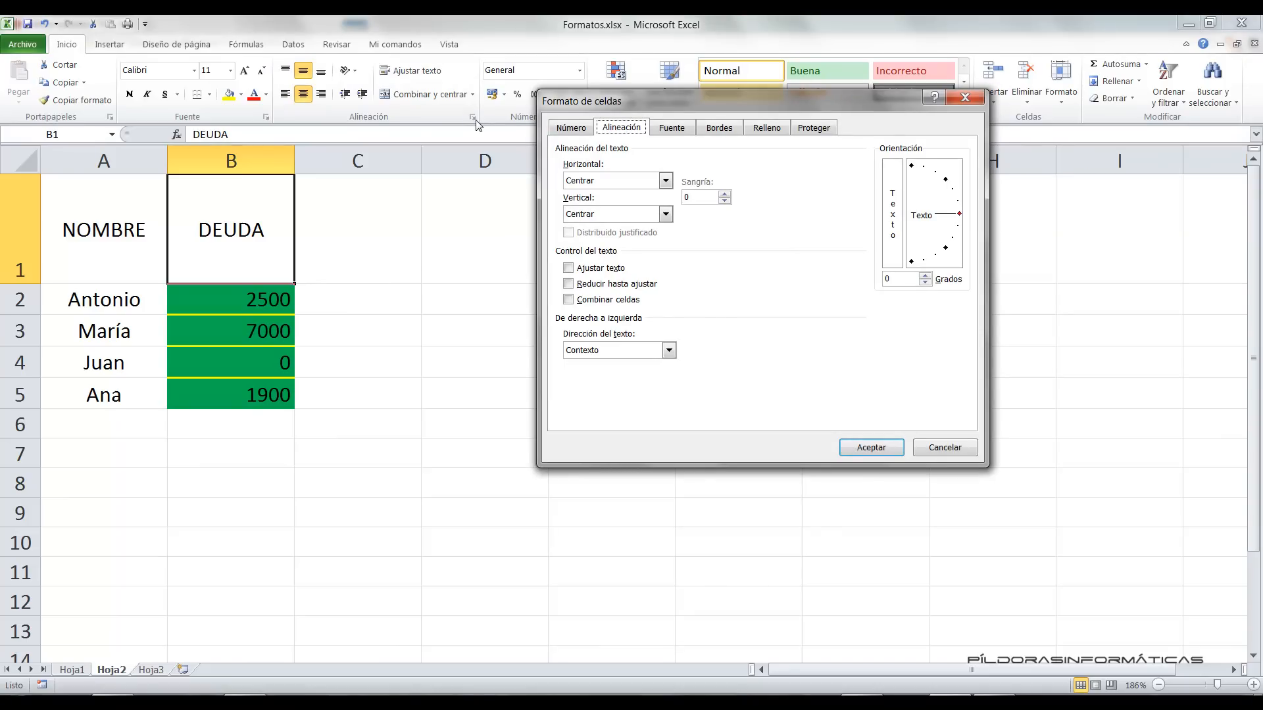
left_click_drag(633, 114, 671, 50)
left_click_drag(558, 158, 678, 193)
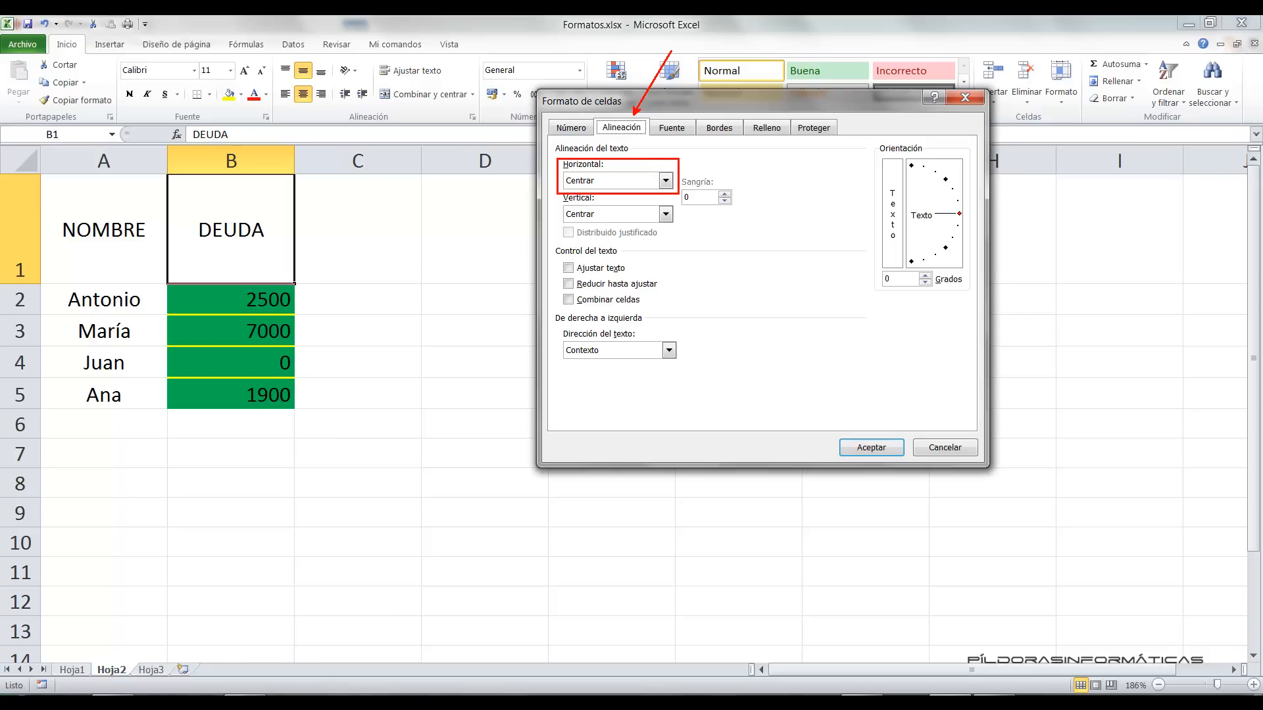
left_click_drag(557, 194, 705, 231)
key("Escape")
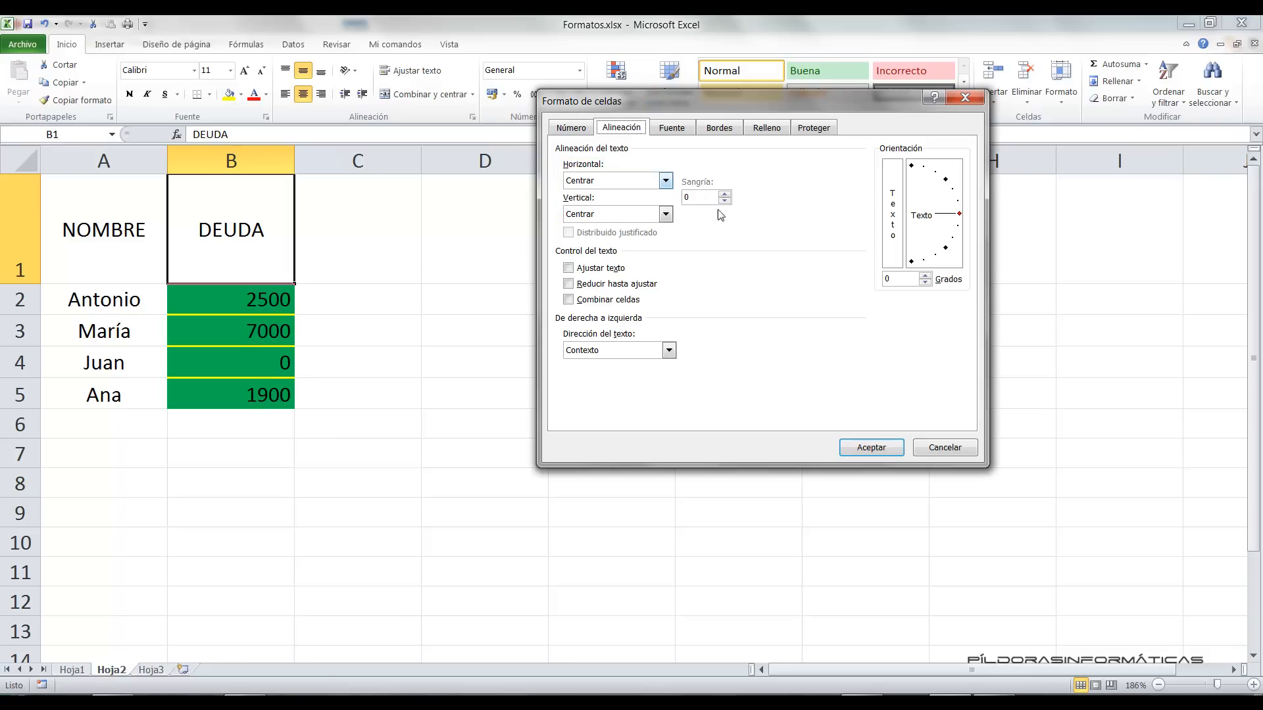
left_click(666, 180)
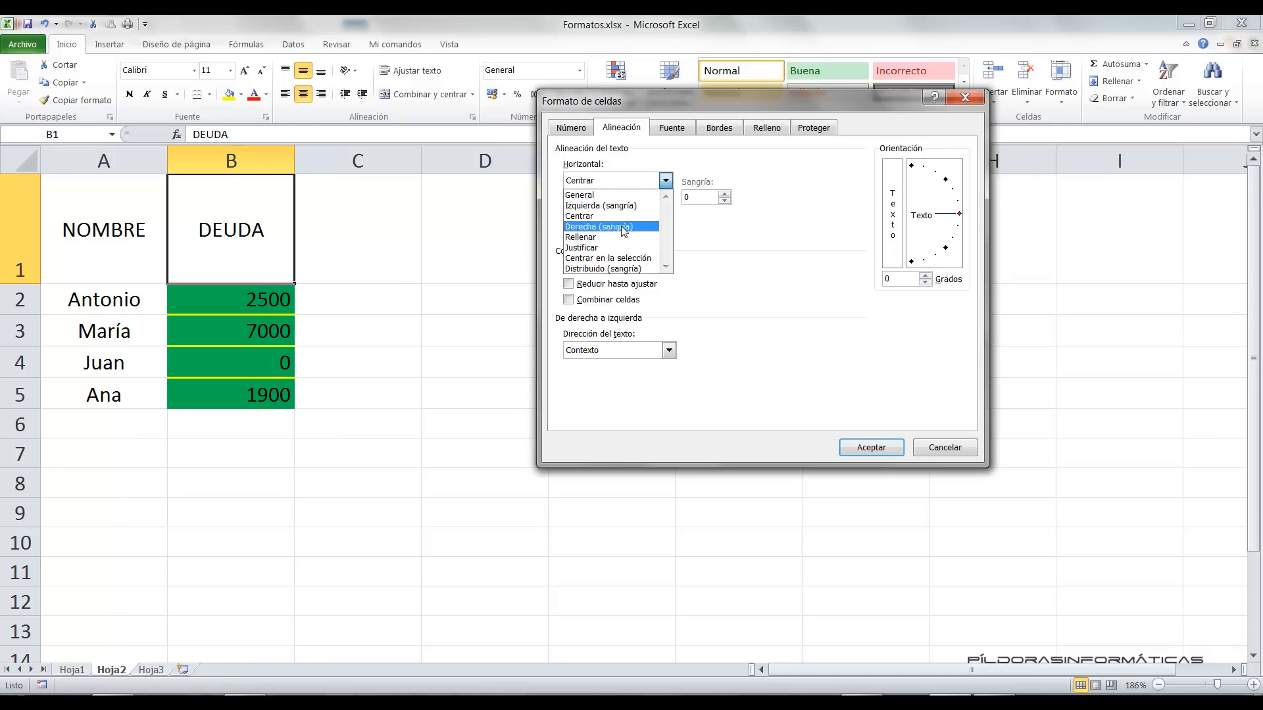
left_click(622, 220)
left_click(665, 214)
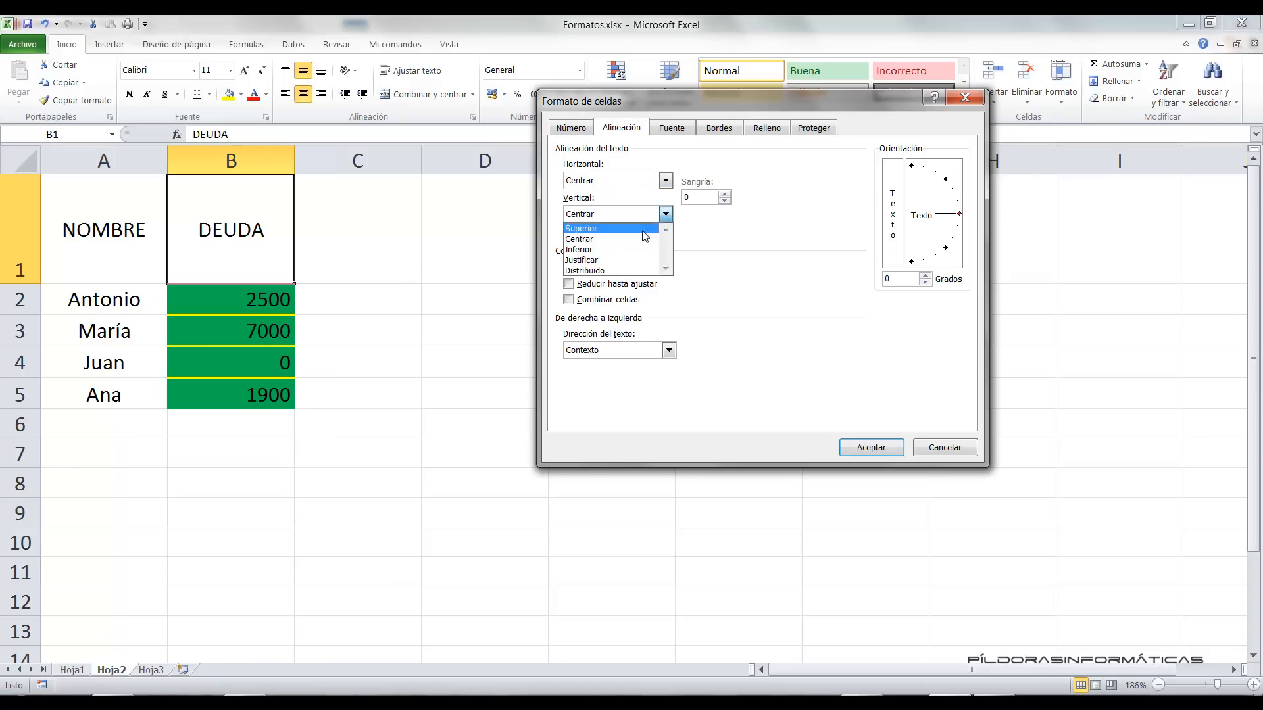
left_click(734, 230)
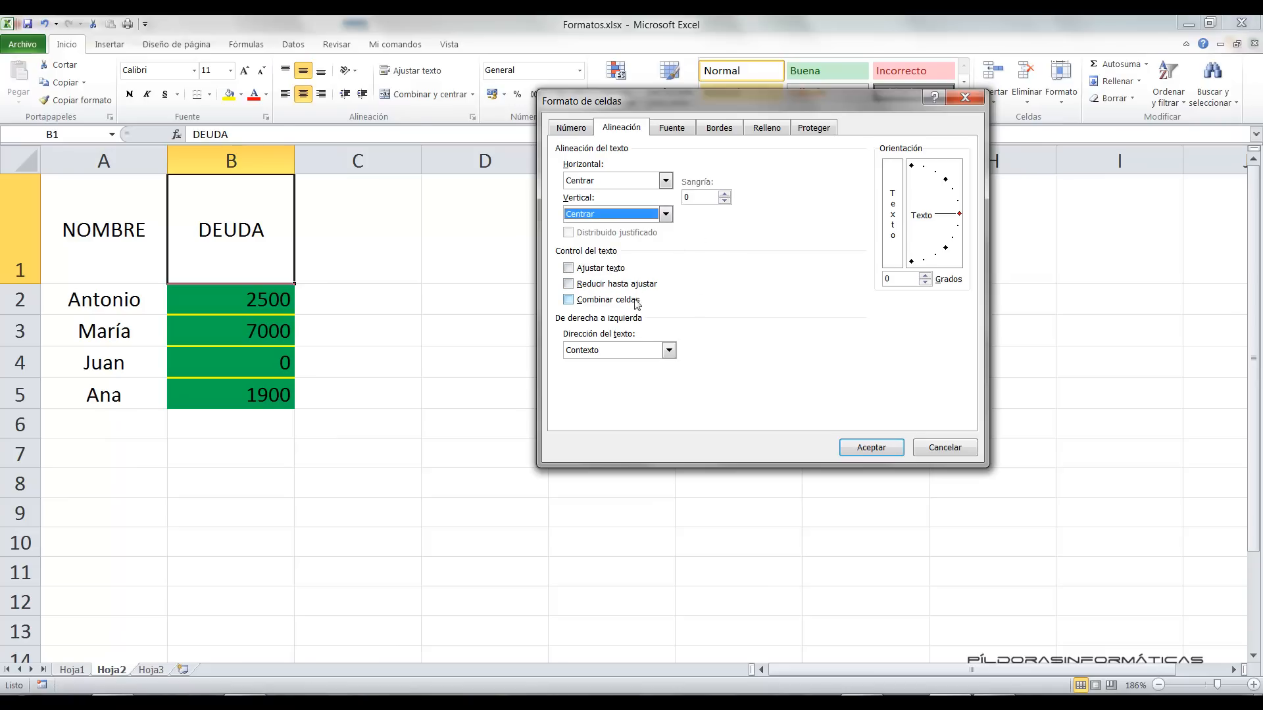
Examine the orientation controls and the text direction choices in the alignment settings for cell B1.
left_click_drag(858, 129, 977, 302)
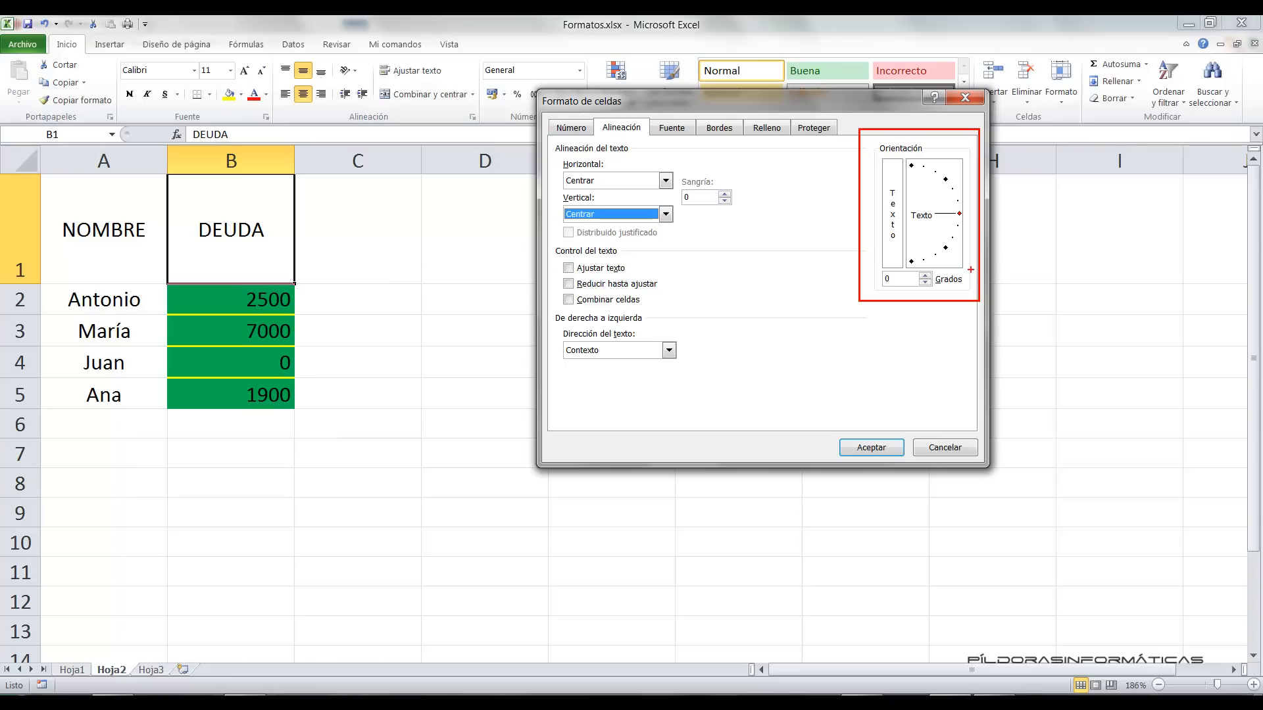
key("Escape")
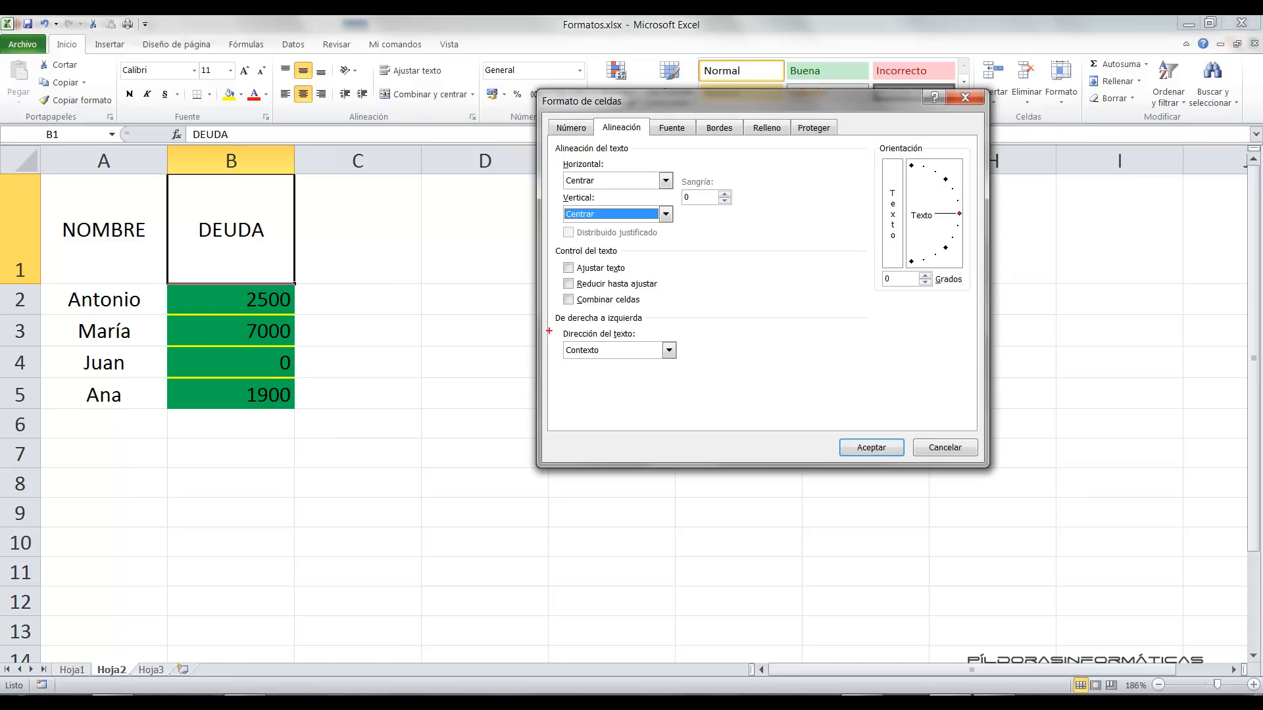
left_click_drag(542, 314, 707, 371)
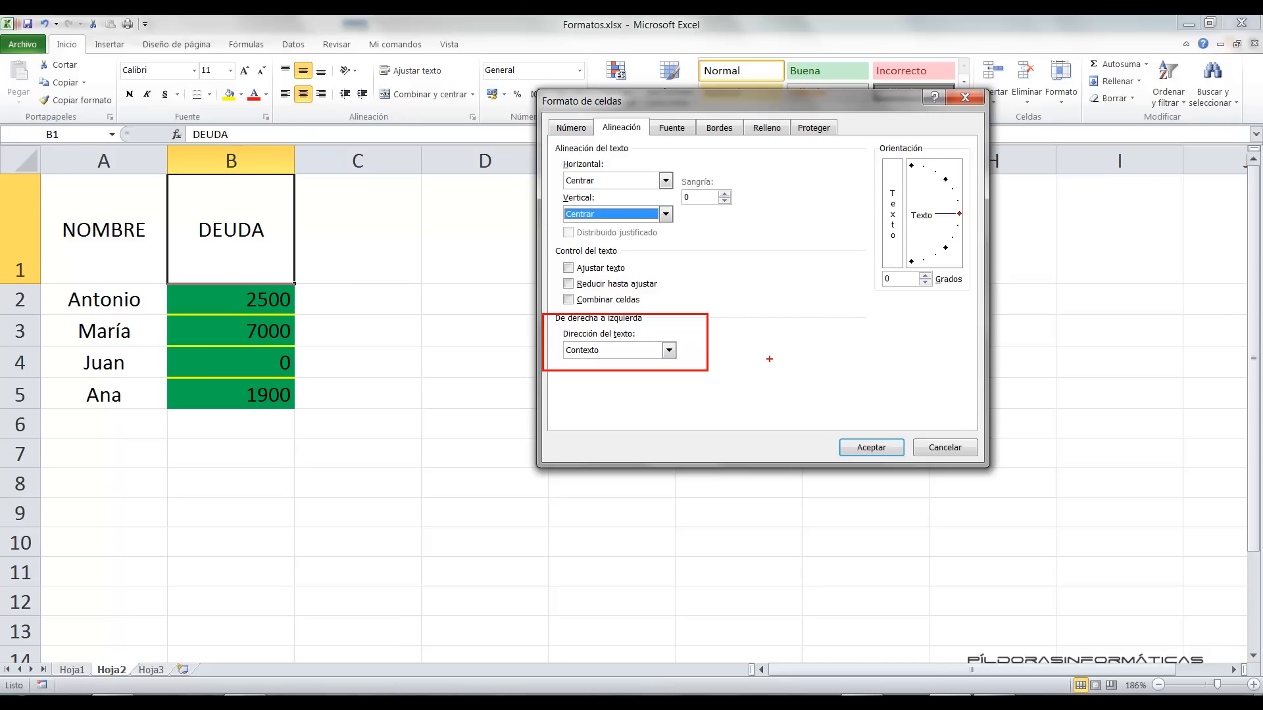
key("Escape")
left_click(669, 350)
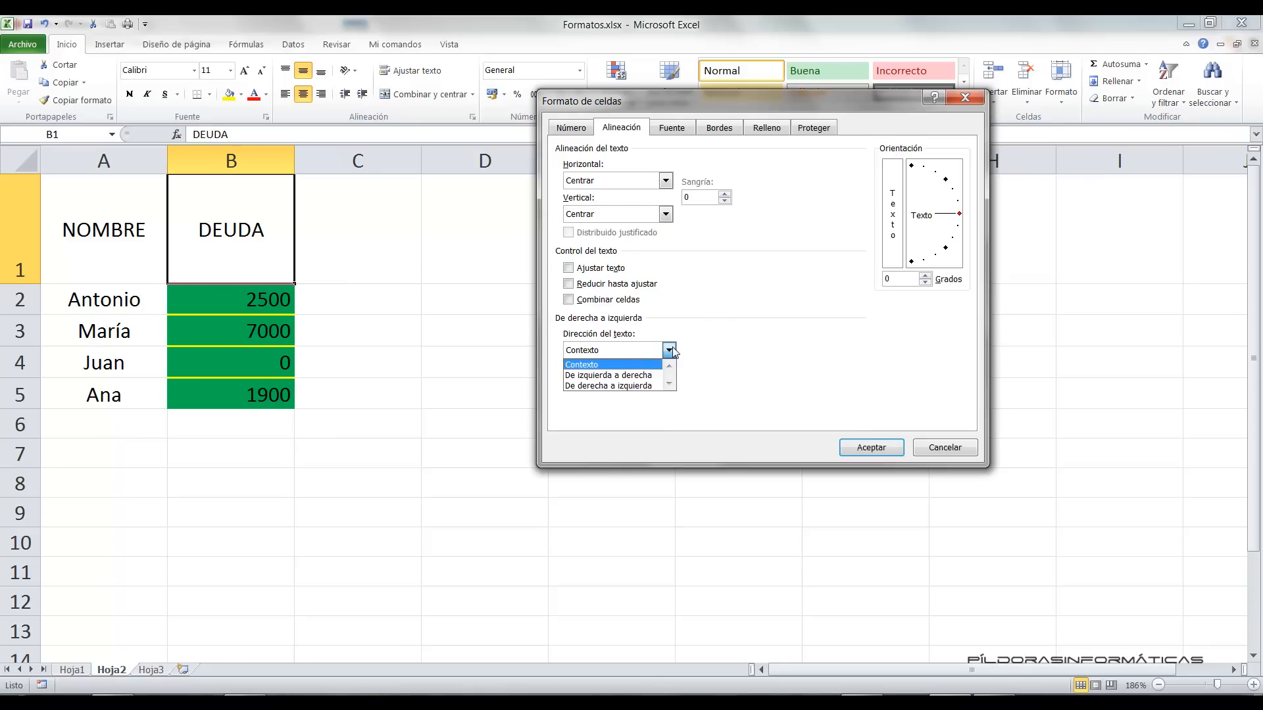
left_click(726, 360)
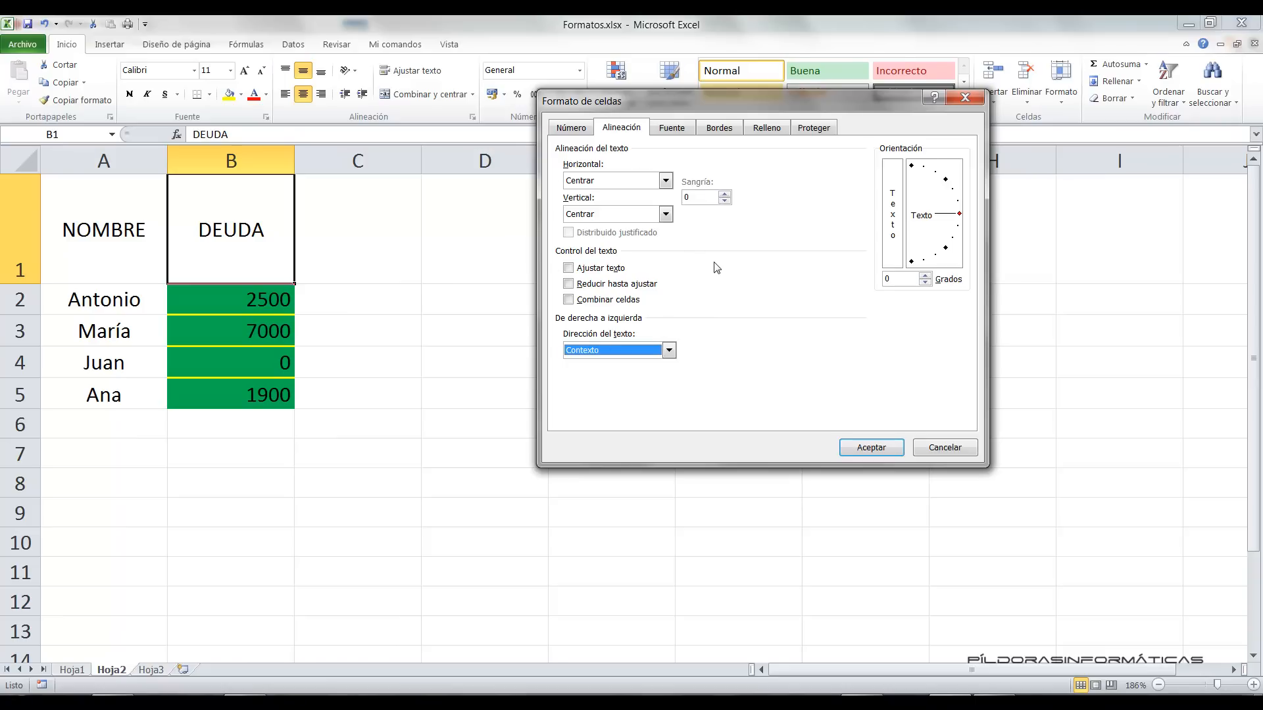
Set the horizontal alignment of the DEUDA header in B1 to General.
left_click(665, 181)
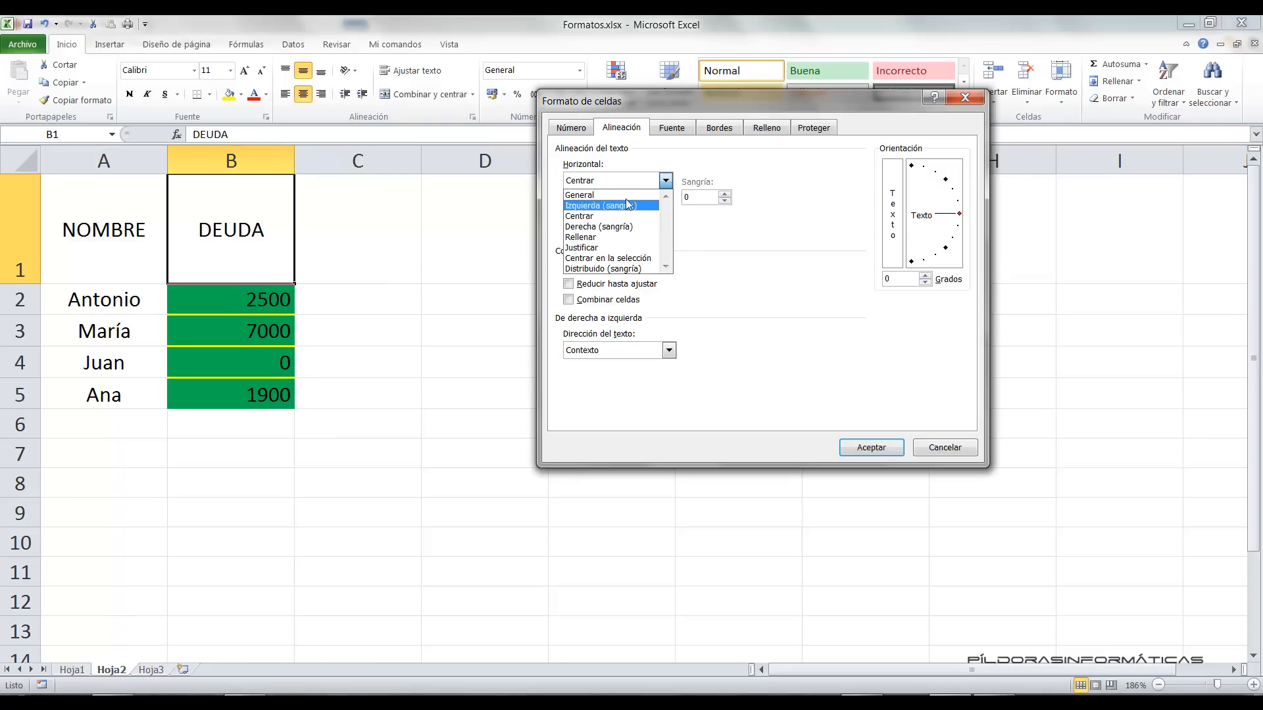
left_click(637, 195)
left_click(869, 448)
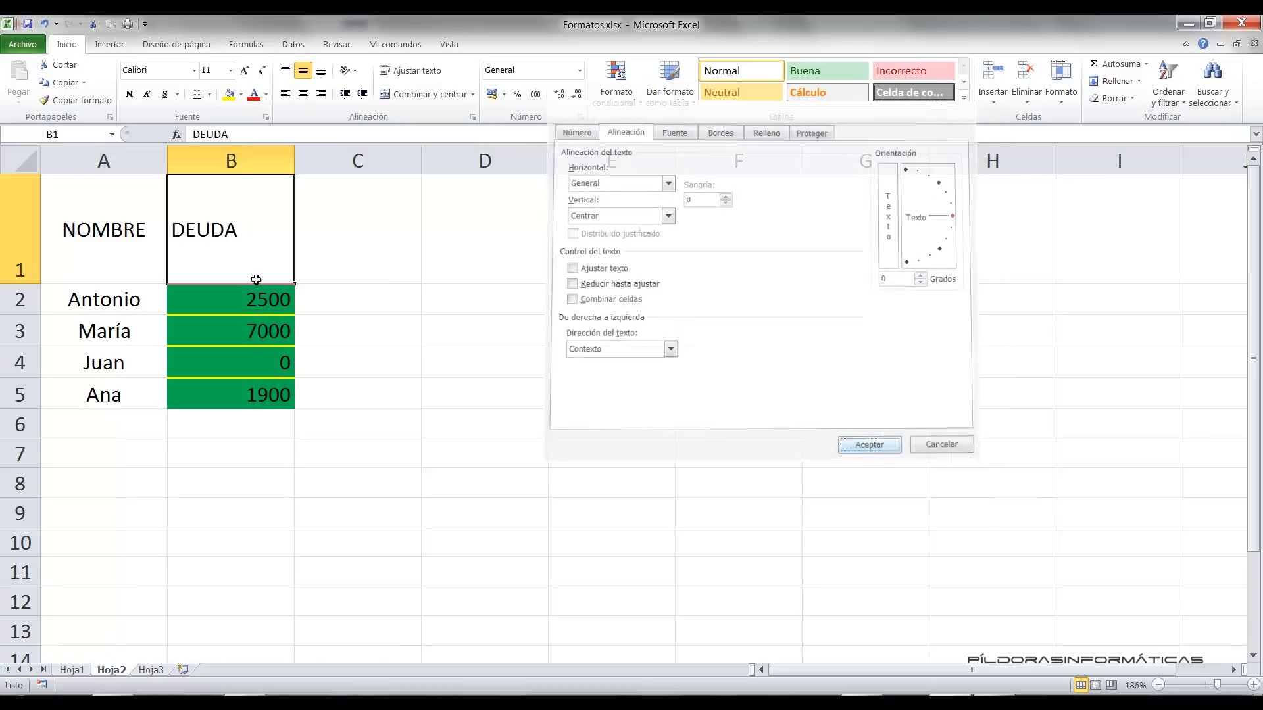
Align the DEUDA header in B1 horizontally as Izquierda (sangría) with an indent of 6.
left_click(472, 117)
left_click(666, 180)
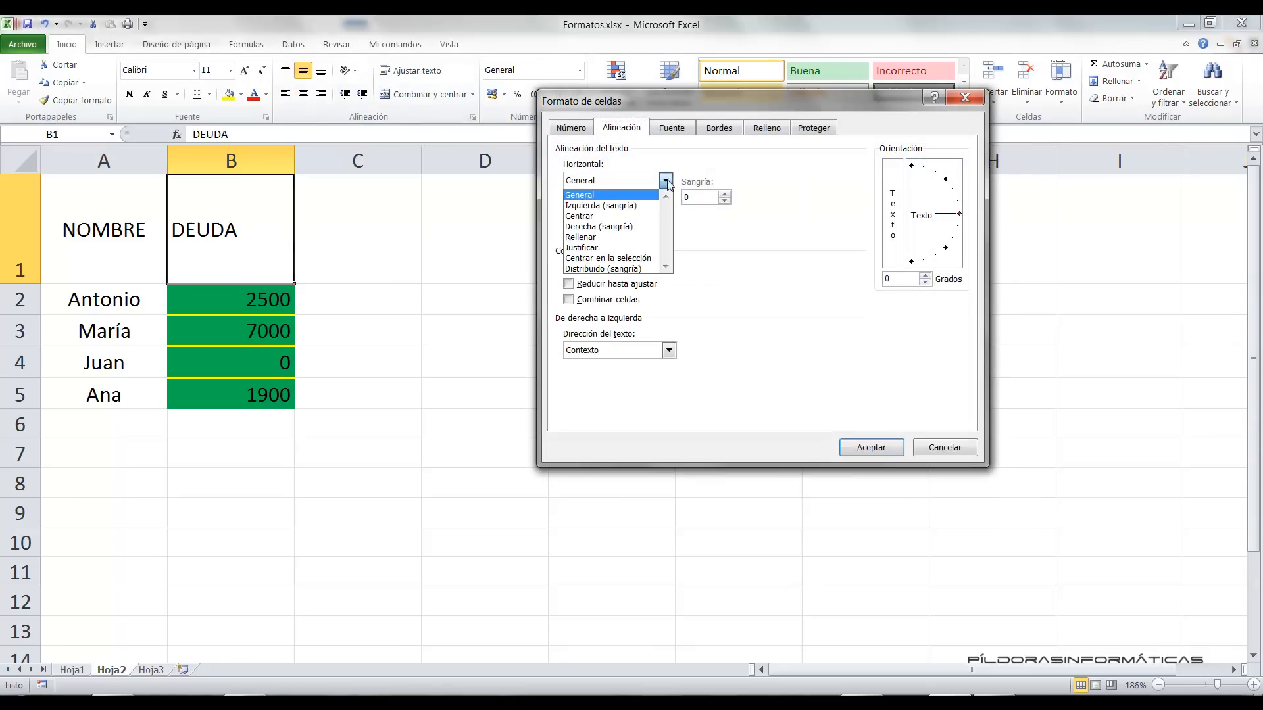
left_click(624, 204)
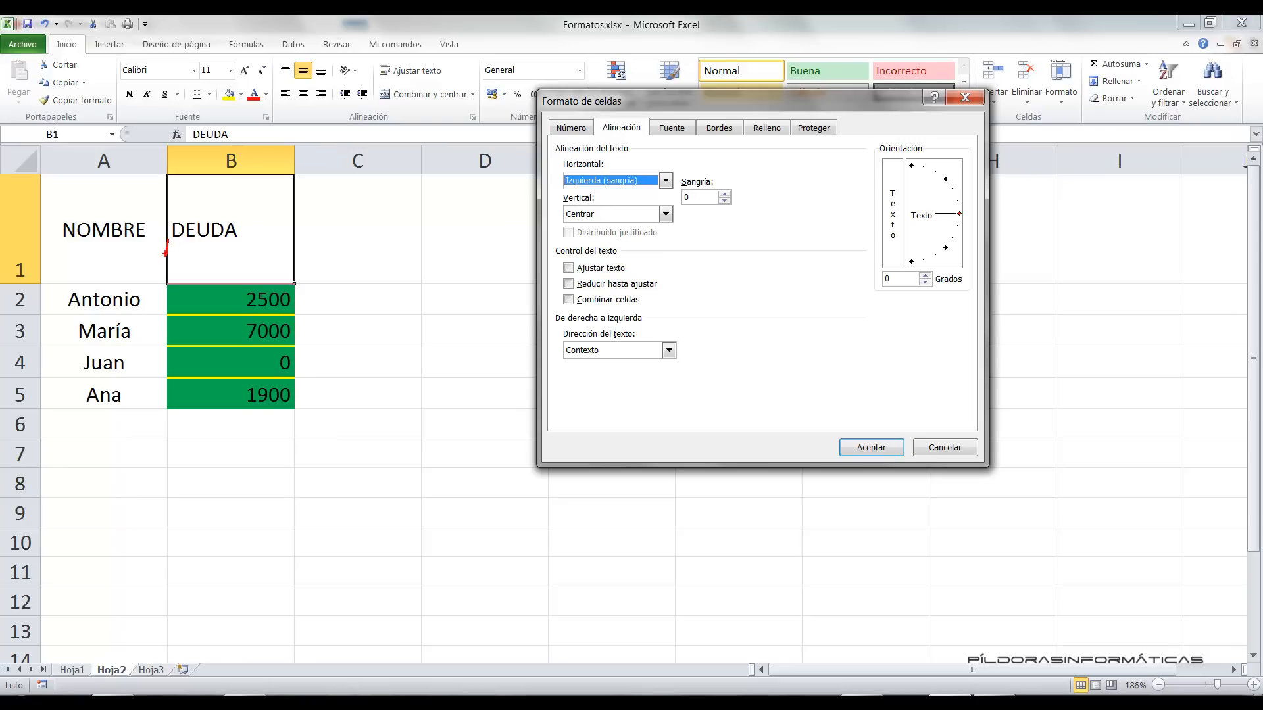
left_click_drag(177, 249, 242, 248)
left_click(666, 181)
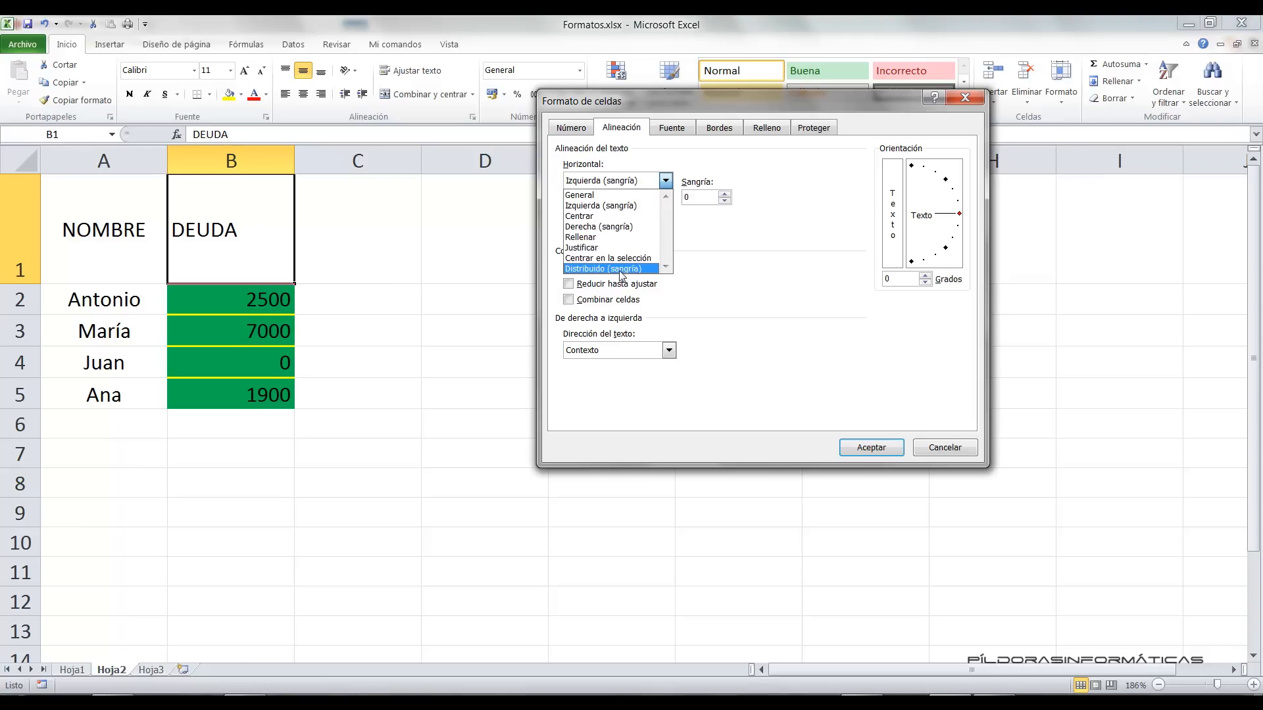
left_click(717, 236)
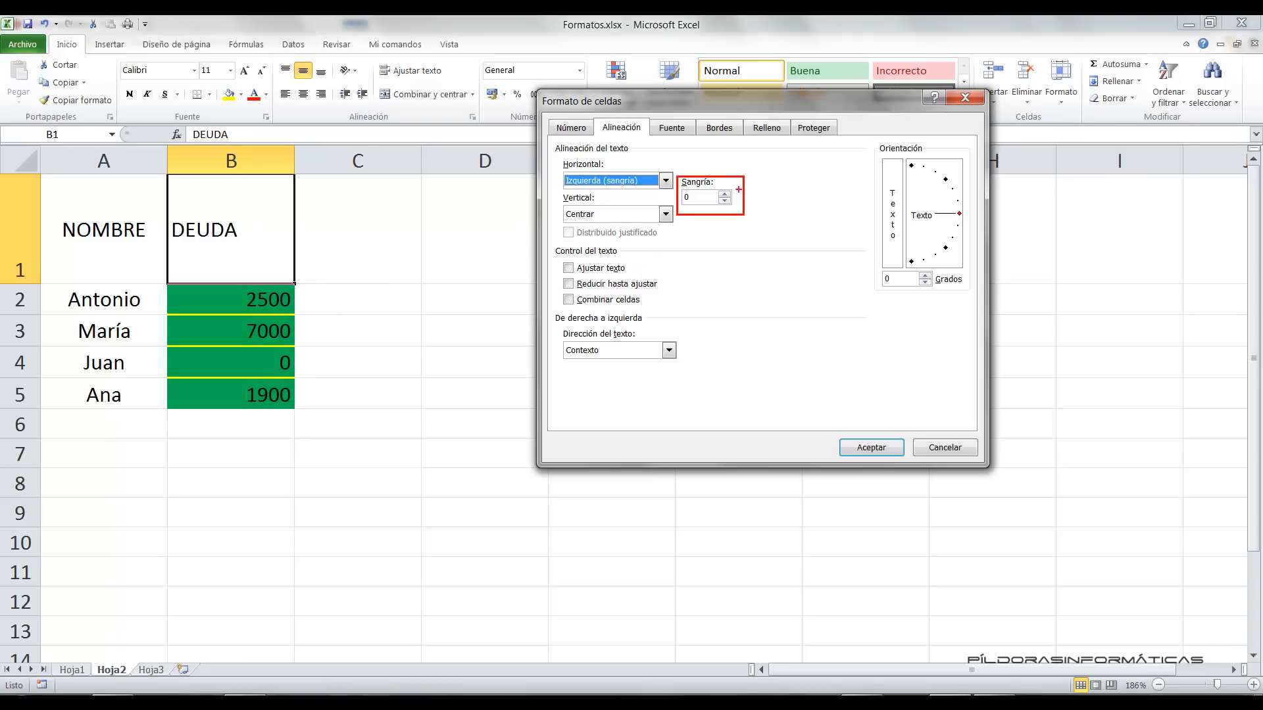
left_click(724, 194)
left_click(724, 194)
left_click(724, 194)
left_click(724, 194)
left_click(724, 194)
left_click(724, 194)
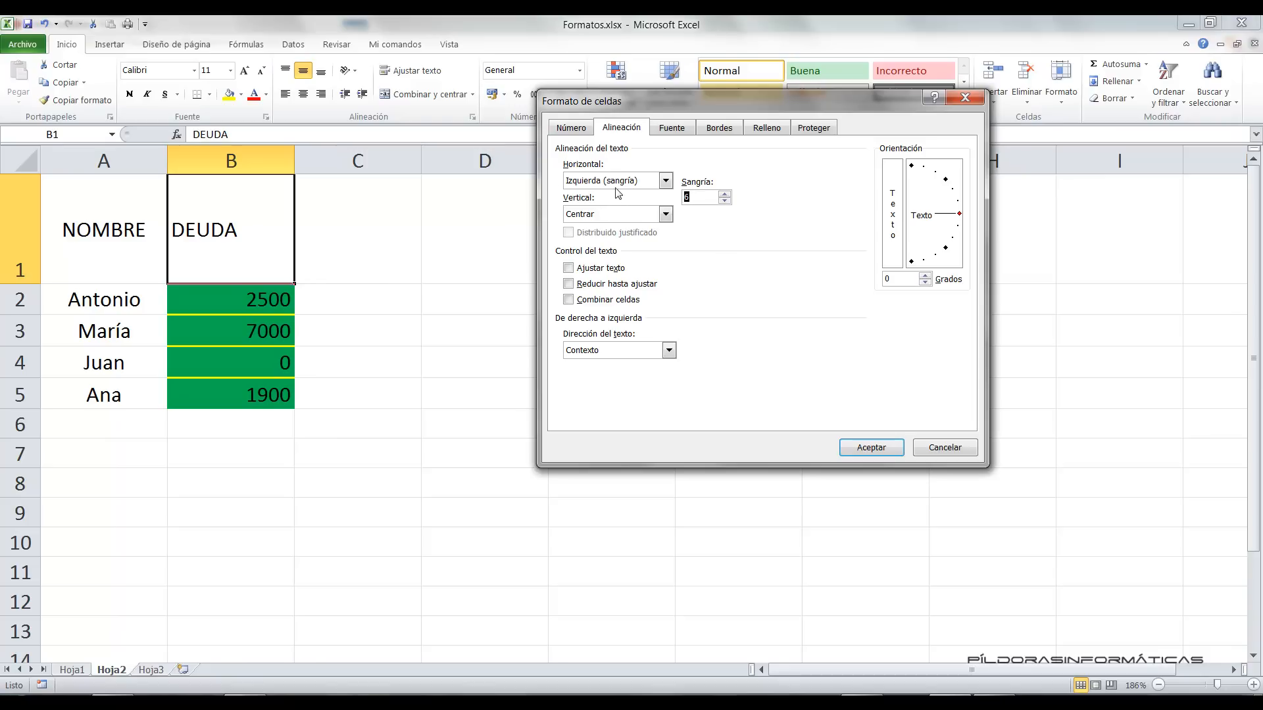
left_click(871, 448)
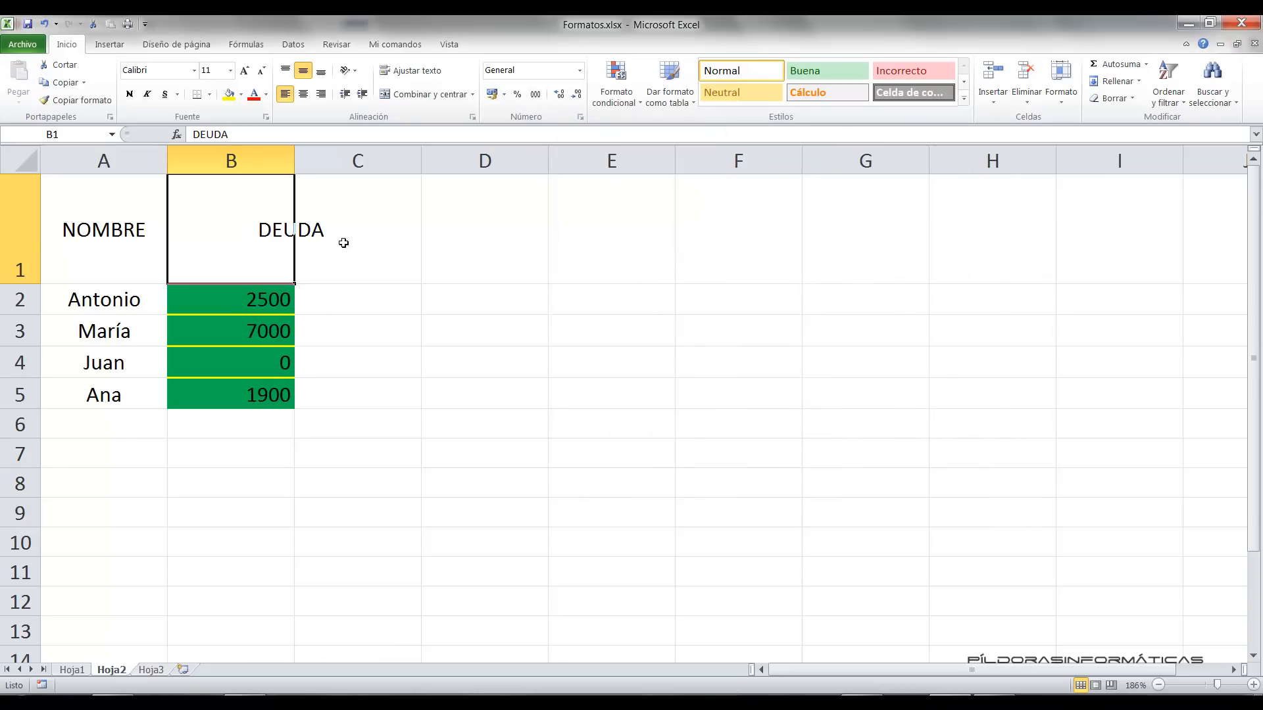
Reduce the left indent of the DEUDA header in B1 to 1.
left_click(472, 117)
left_click(724, 201)
left_click(724, 201)
left_click(724, 200)
left_click(872, 447)
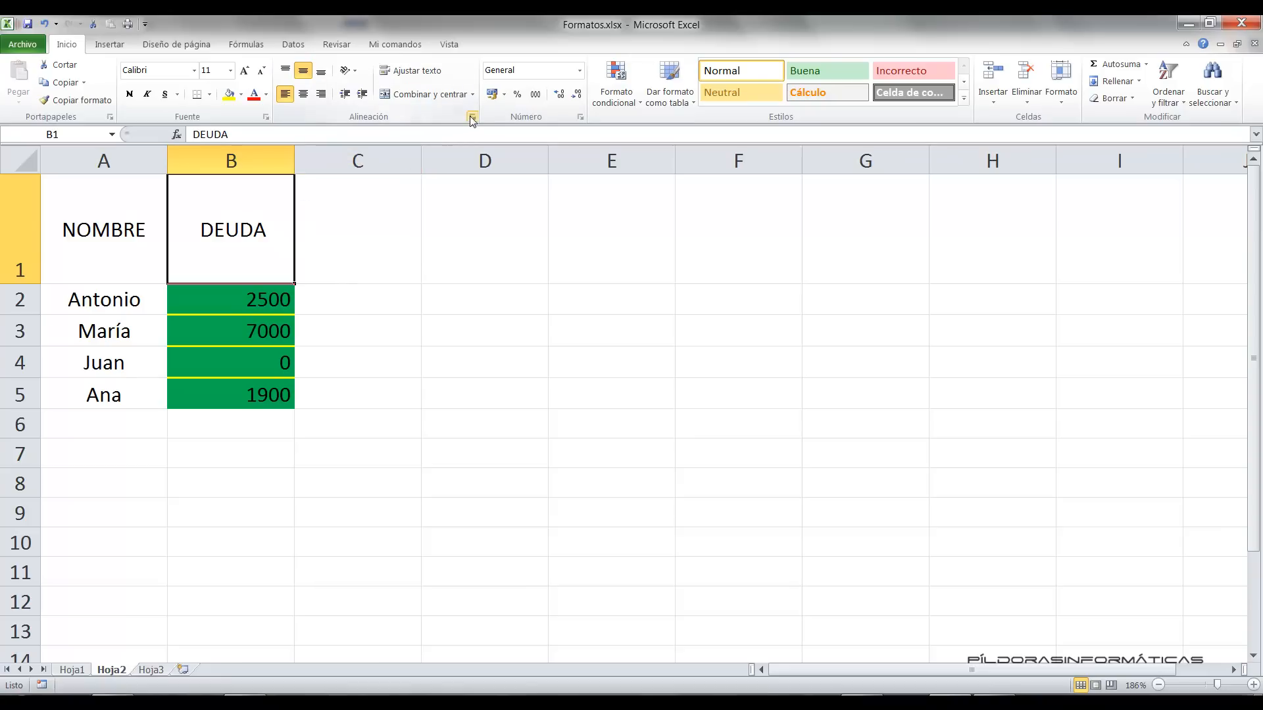
left_click(475, 118)
left_click(725, 194)
left_click(849, 447)
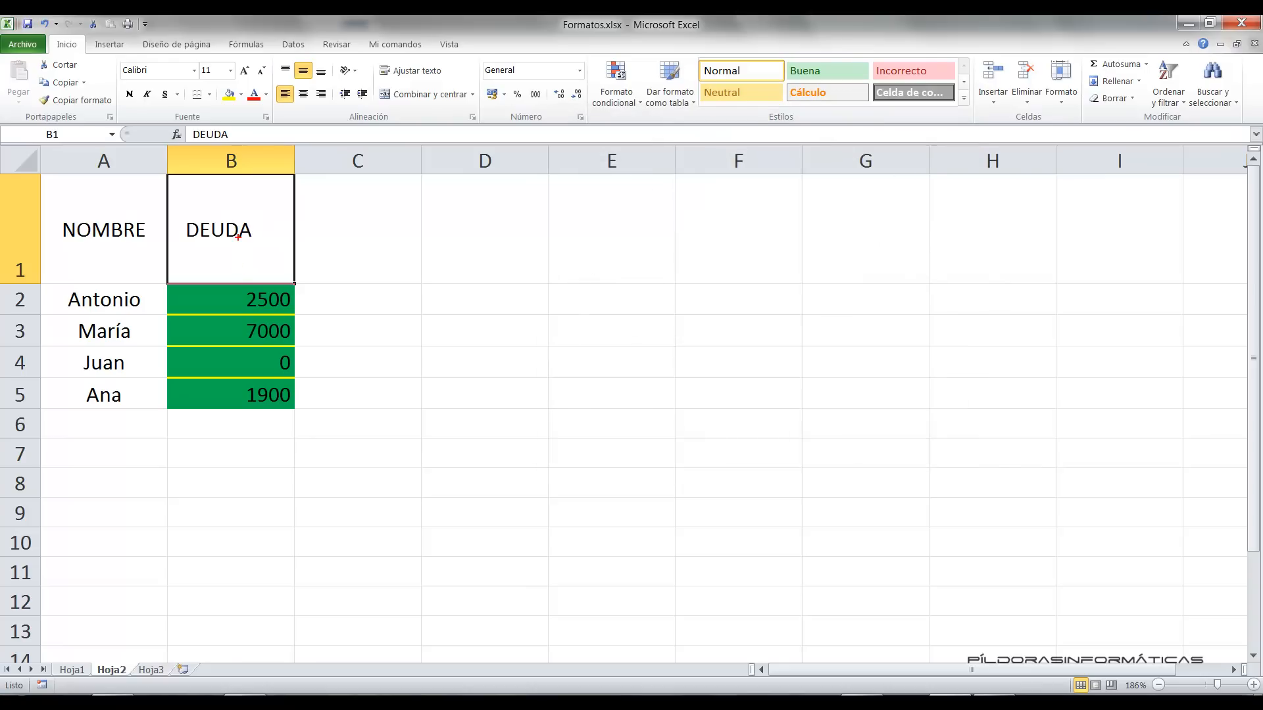
left_click_drag(177, 237, 175, 271)
key("Escape")
Stack the letters of the DEUDA header vertically in B1 and enlarge row 1 until the whole word fits.
key("ctrl+1")
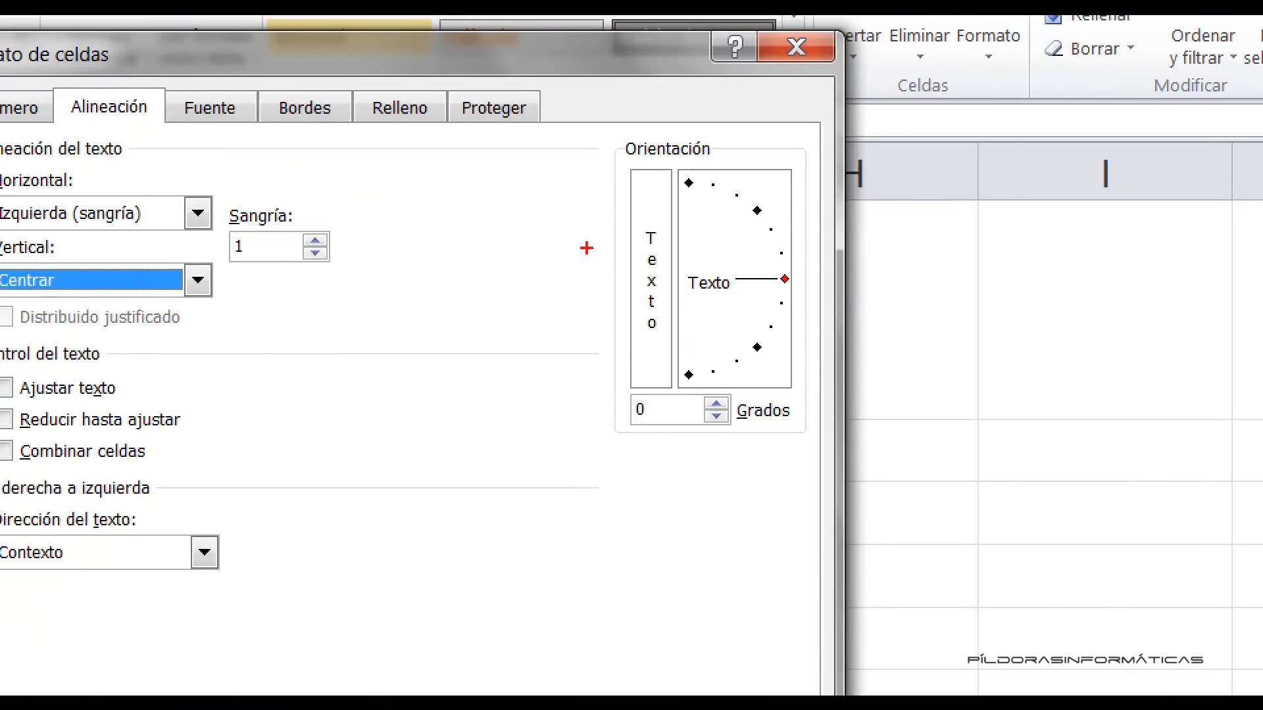
mouse_move(616, 161)
left_mouse_down()
mouse_move(657, 227)
mouse_move(674, 389)
left_mouse_up()
left_click_drag(645, 347, 424, 370)
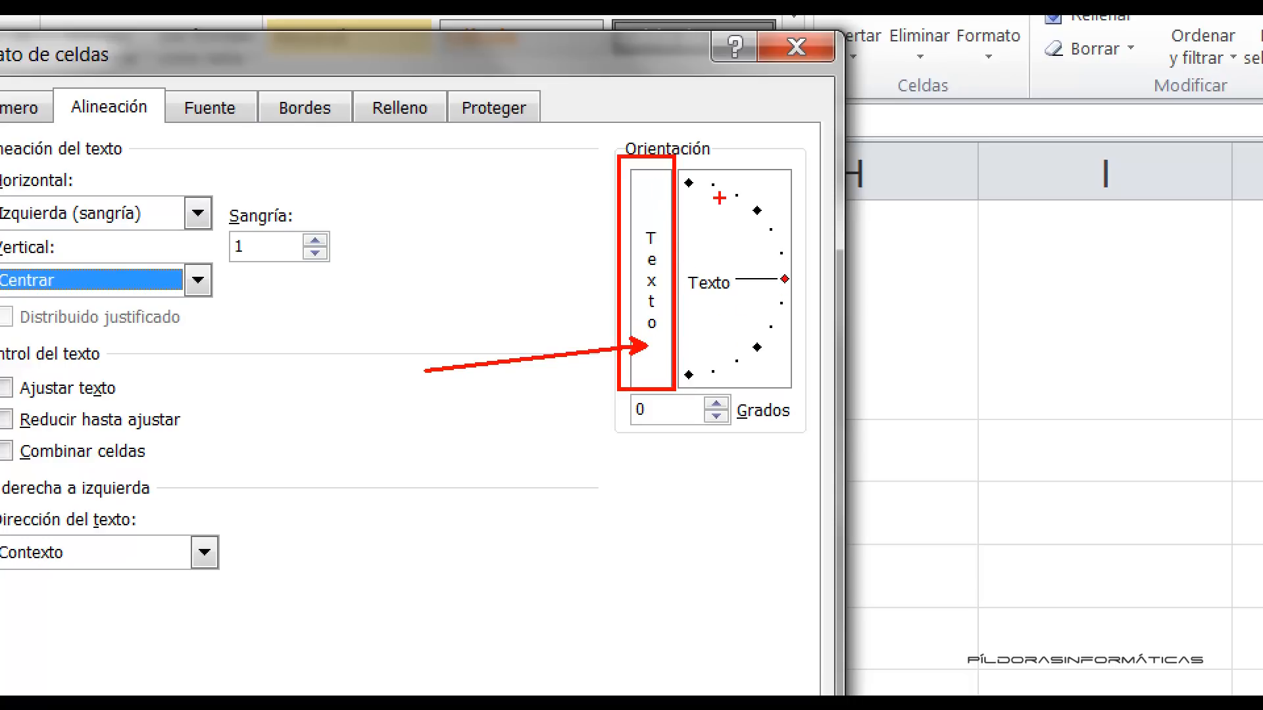
left_click_drag(692, 437, 745, 684)
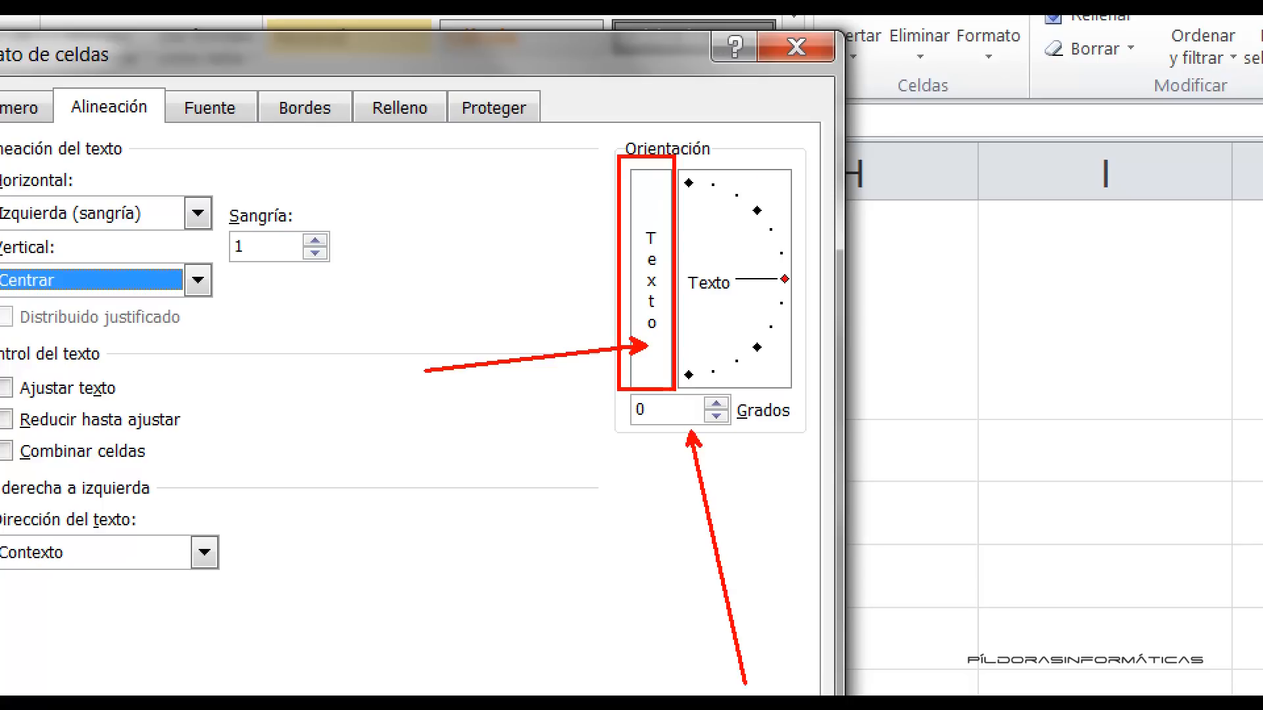
left_click_drag(758, 211, 792, 28)
left_click_drag(776, 266, 804, 293)
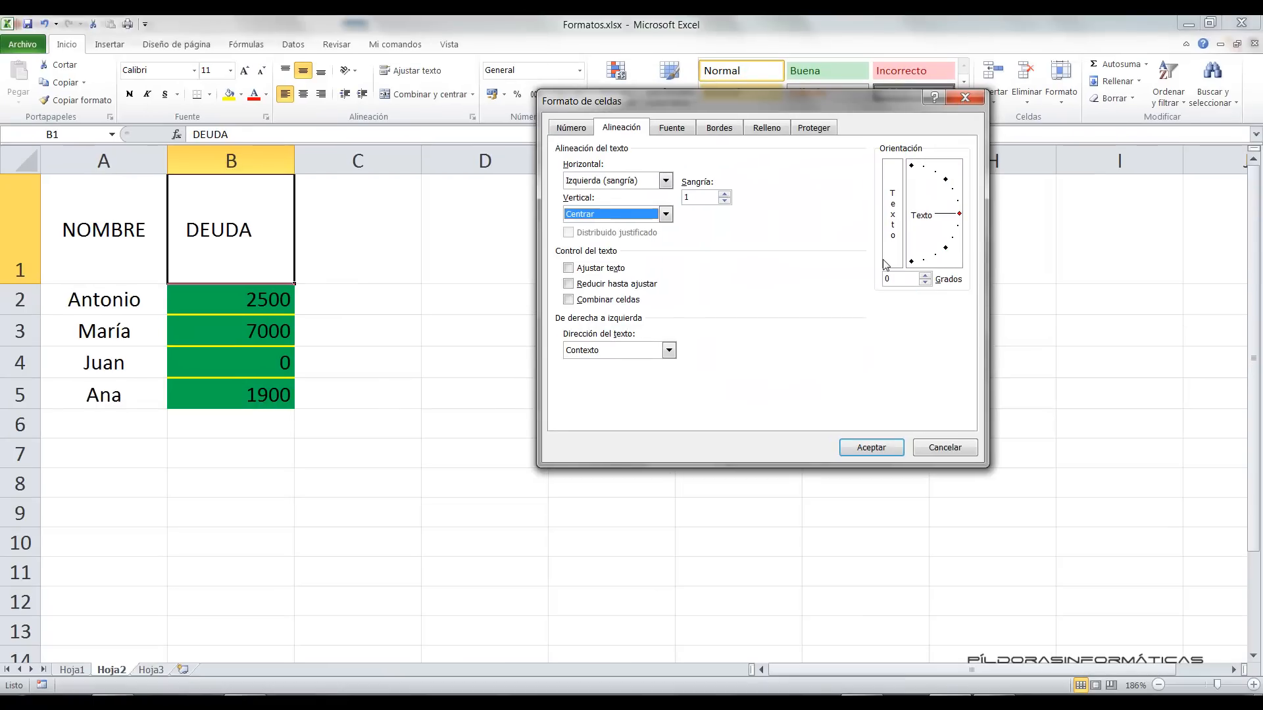
left_click(899, 222)
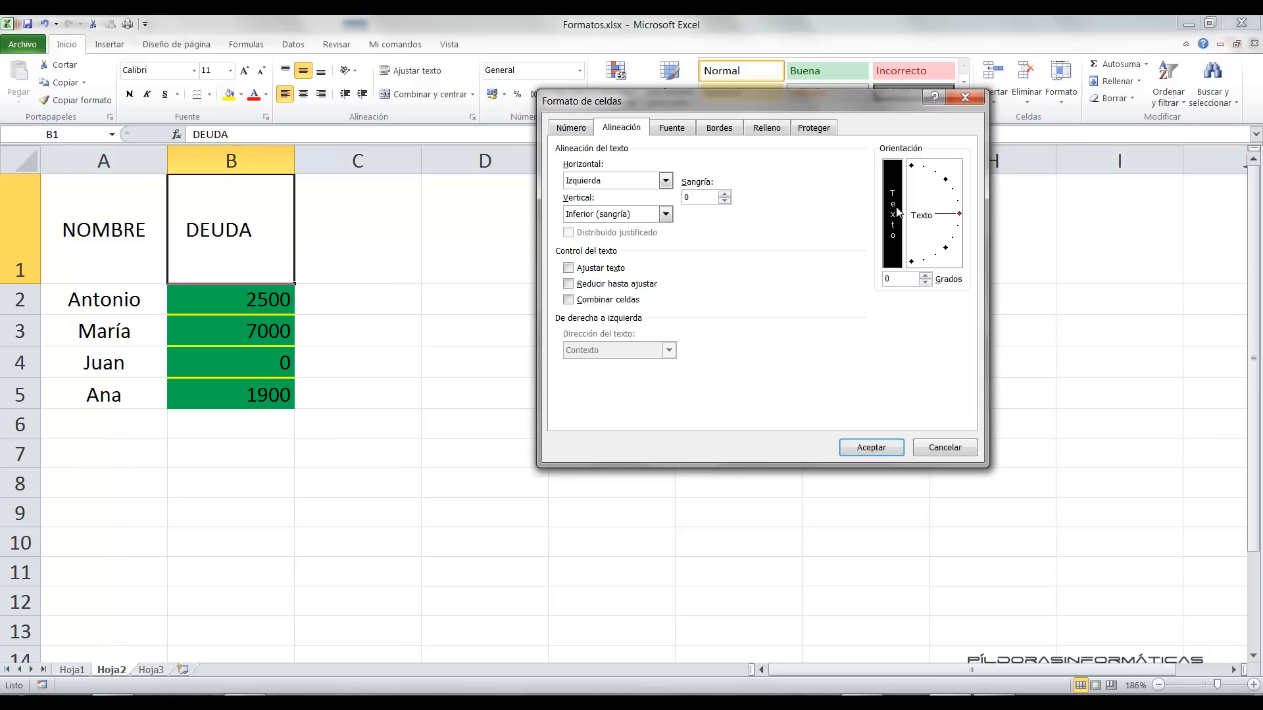
left_click(871, 447)
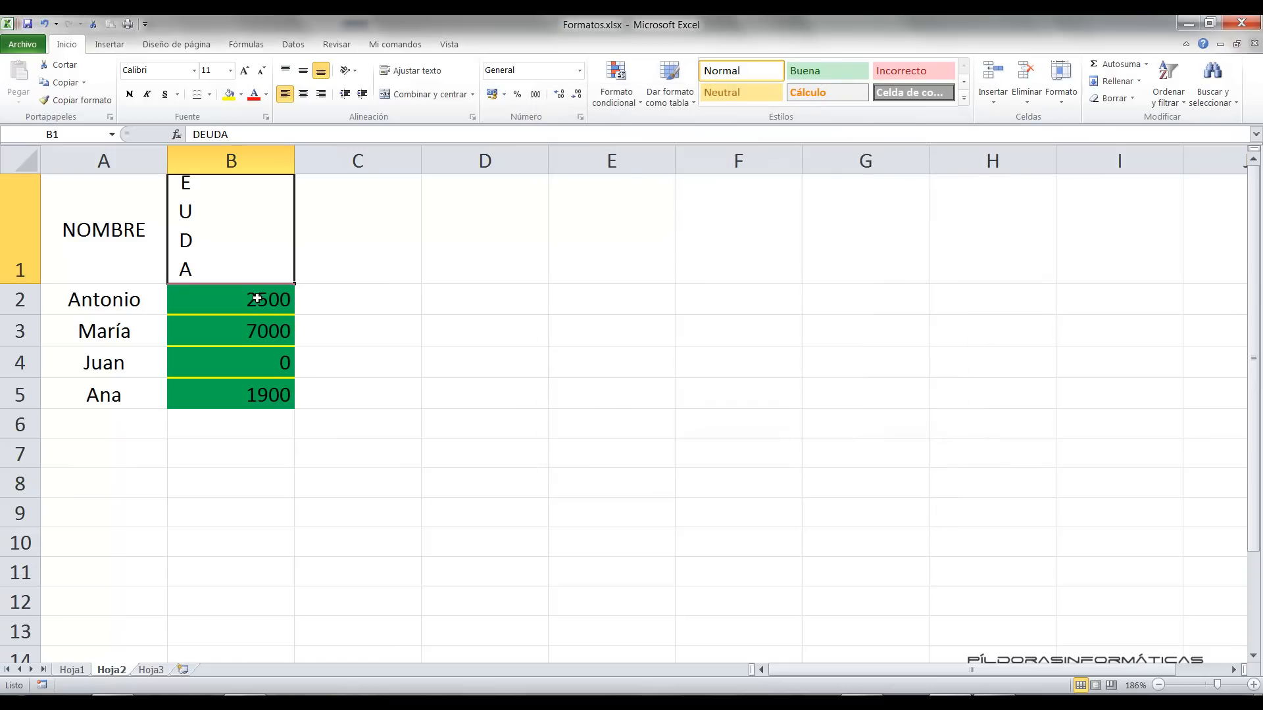
double_click(20, 284)
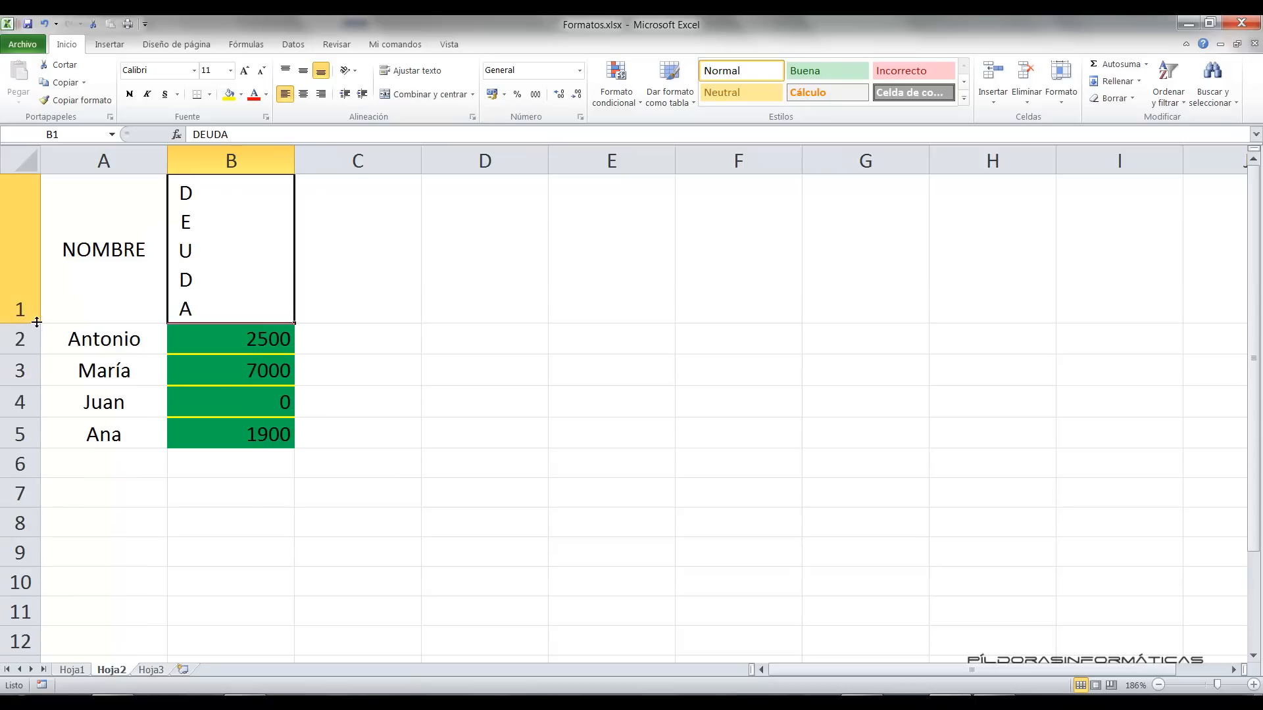
left_click_drag(34, 323, 33, 344)
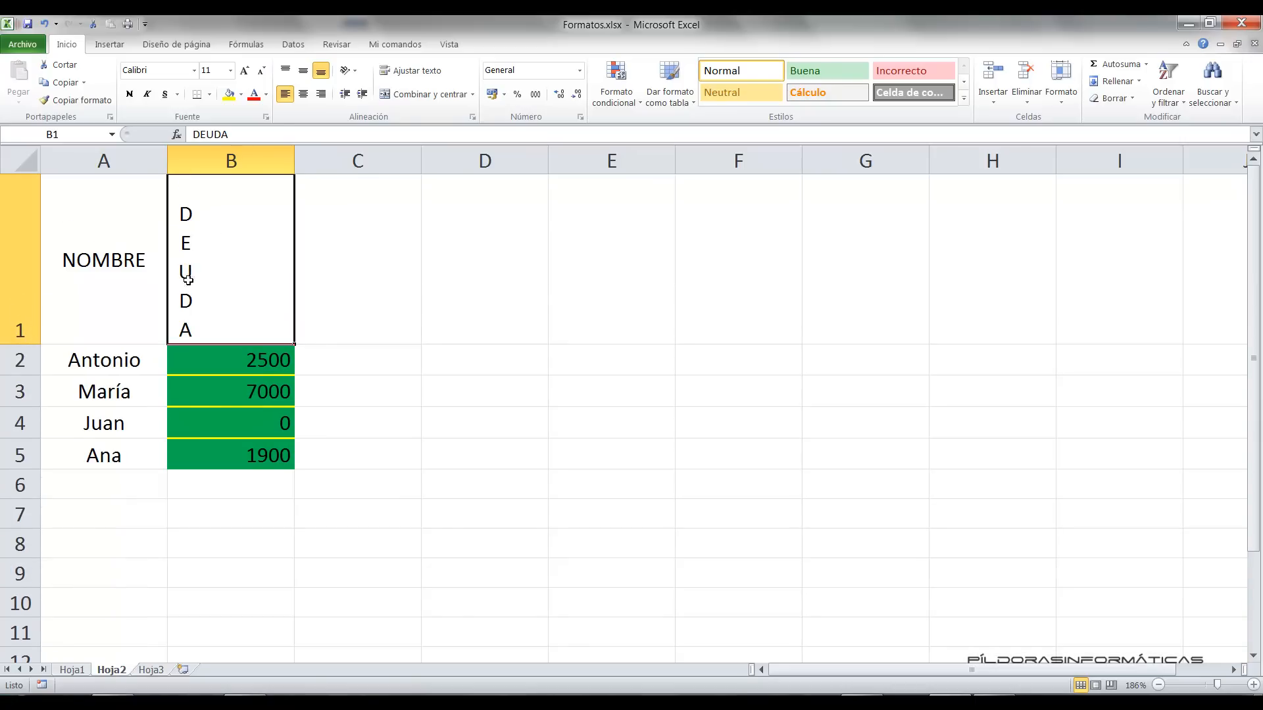
Turn off the stacked vertical text orientation for the DEUDA header in B1.
left_click(473, 117)
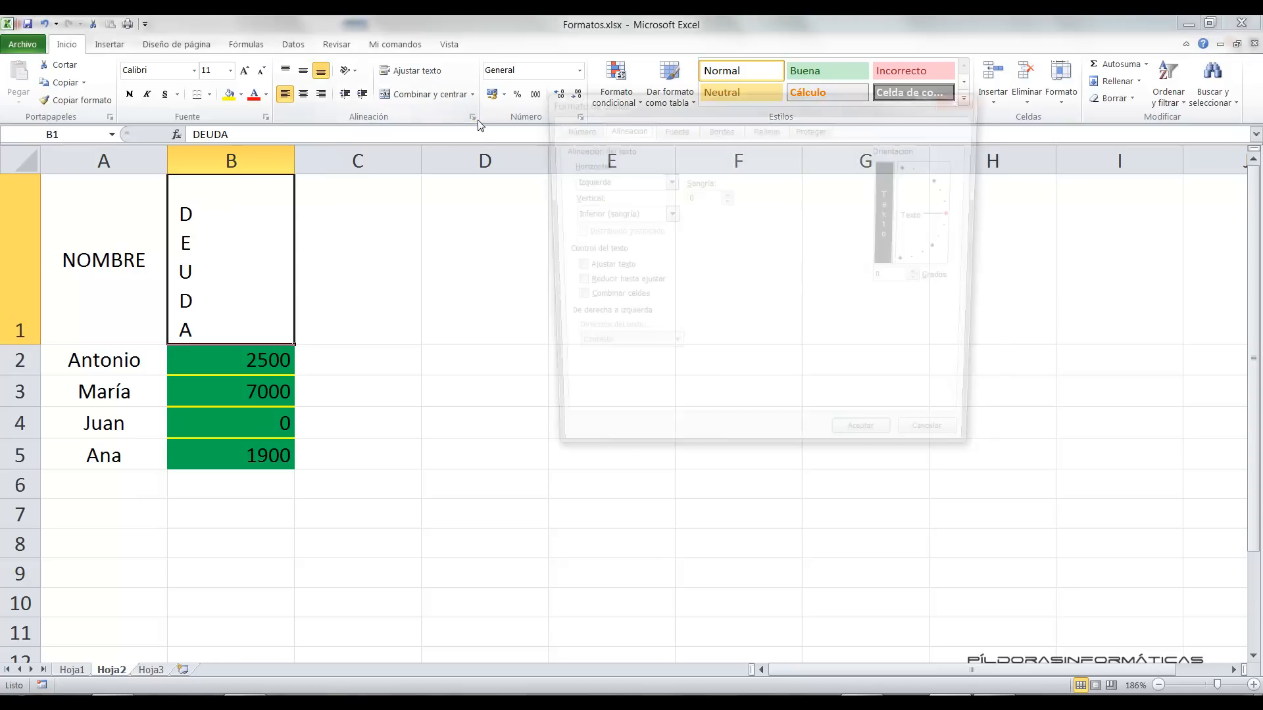
left_click(893, 237)
left_click(874, 447)
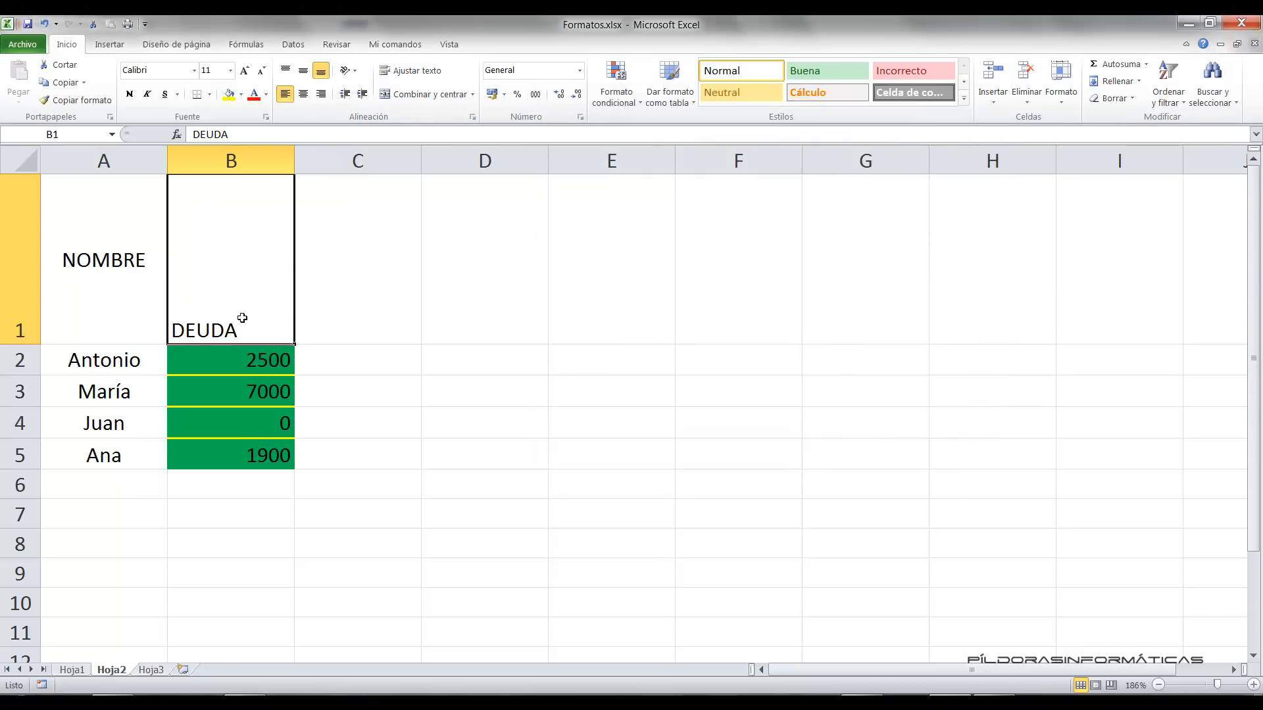
Rotate the DEUDA header in B1 upward to 45 degrees.
left_click(473, 117)
mouse_move(959, 214)
left_mouse_down()
mouse_move(945, 183)
mouse_move(955, 198)
left_mouse_up()
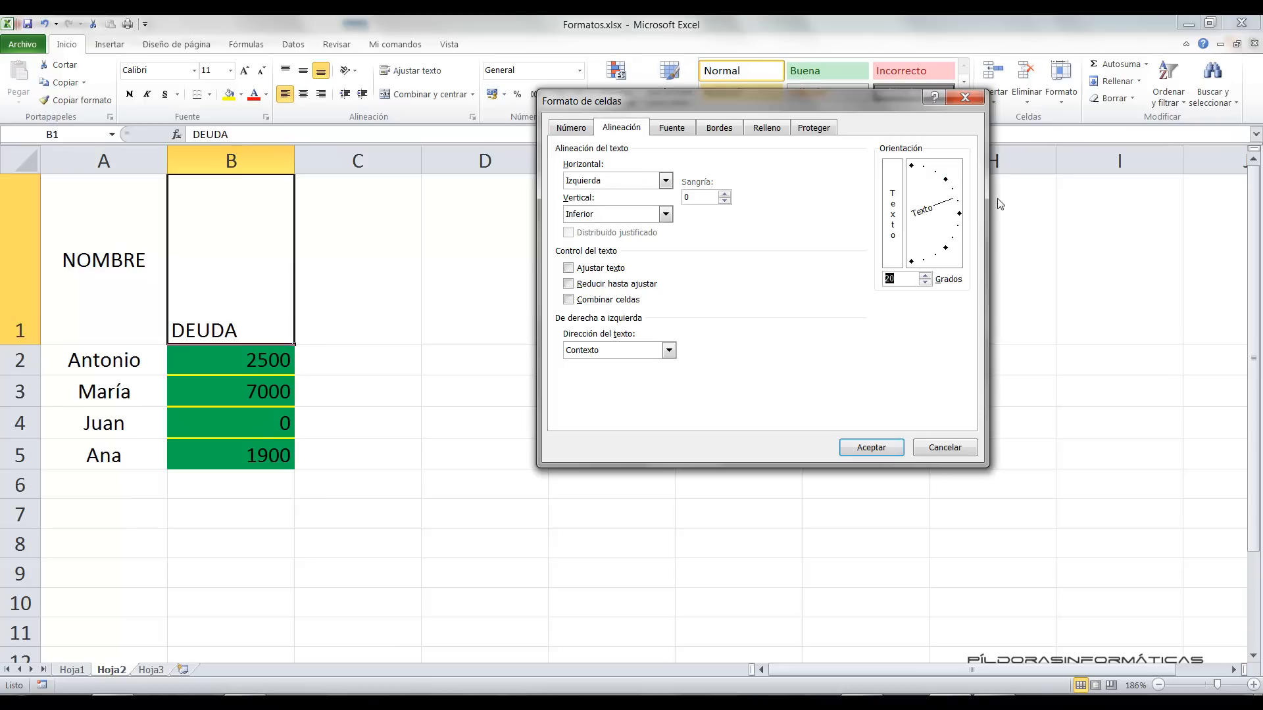
left_click(959, 205)
left_click_drag(959, 209, 948, 182)
left_click(868, 448)
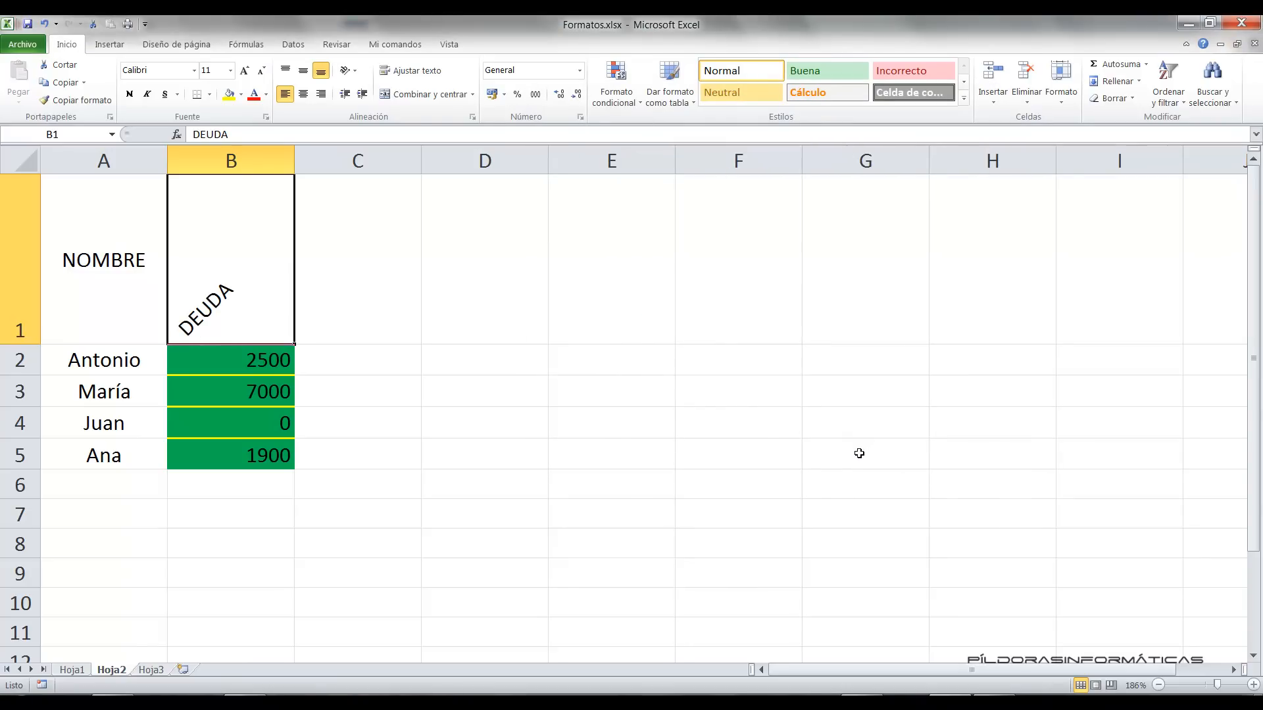
Try applying a left indent to the rotated DEUDA header in B1.
left_click(474, 118)
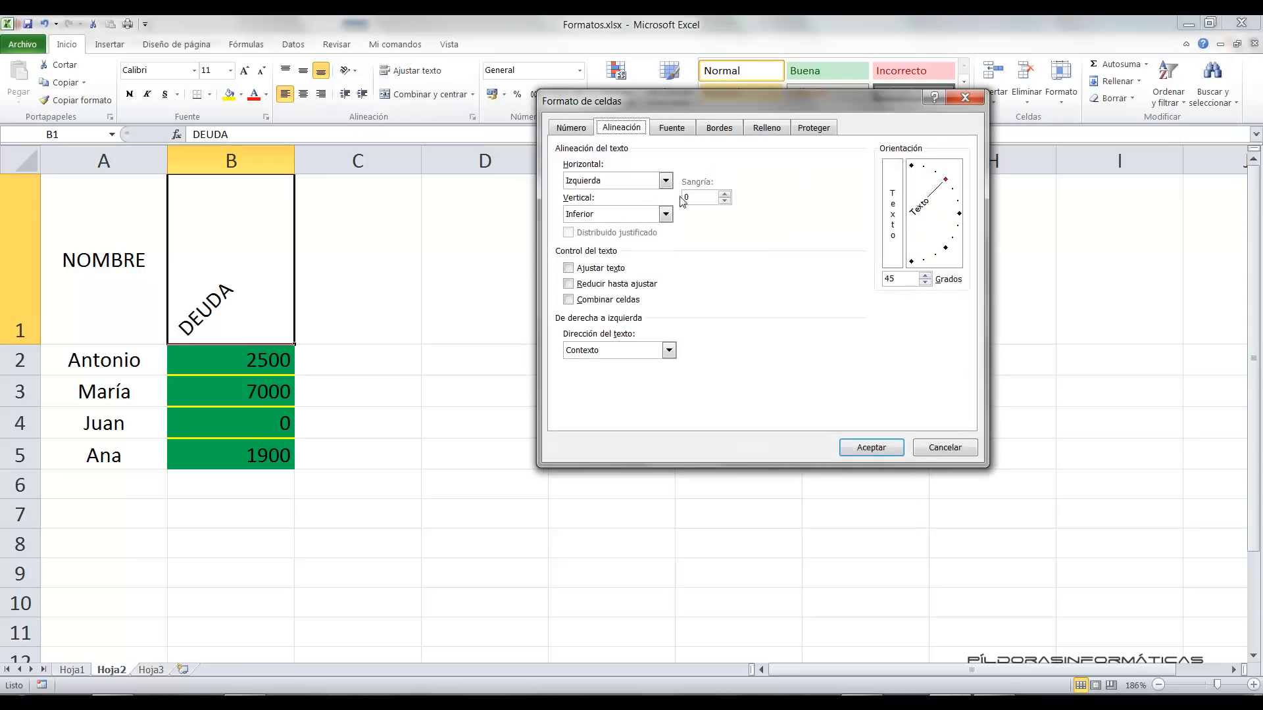
left_click(664, 182)
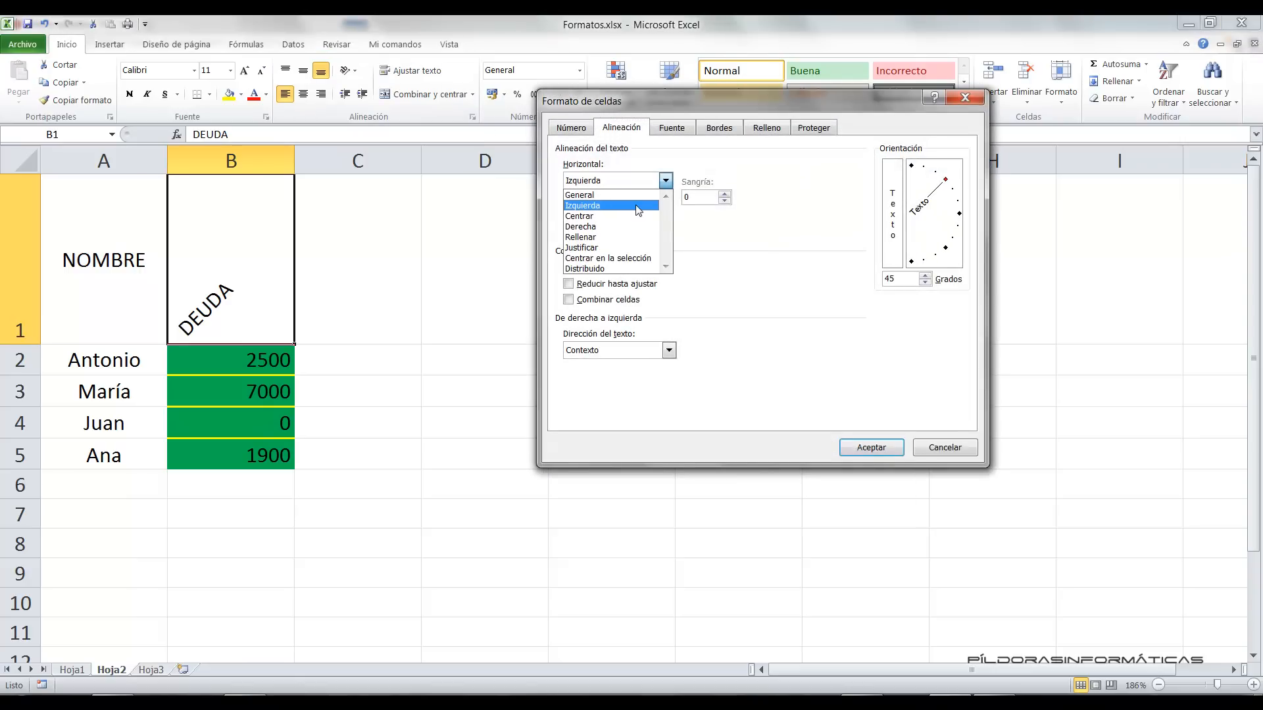
left_click(706, 201)
left_click(724, 194)
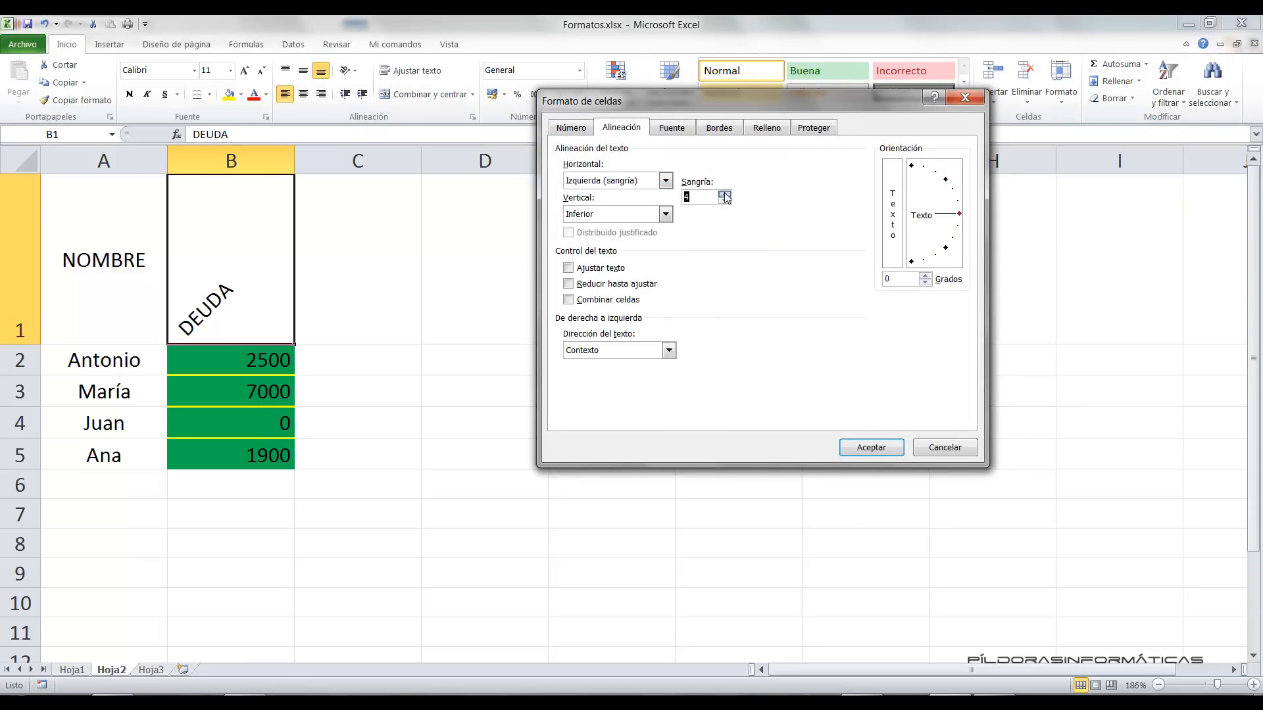
left_click(858, 447)
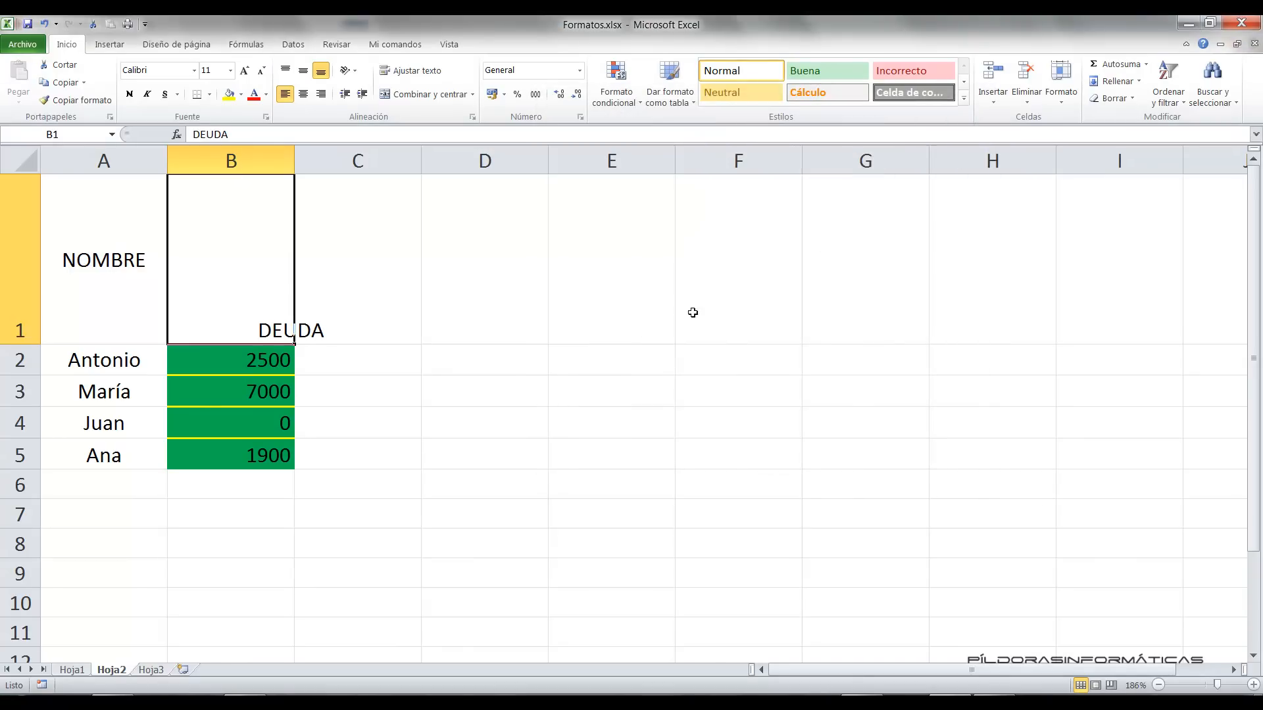
Rotate the DEUDA header in B1 upward to 38 degrees.
left_click(473, 120)
left_click_drag(959, 213, 949, 185)
left_click(867, 450)
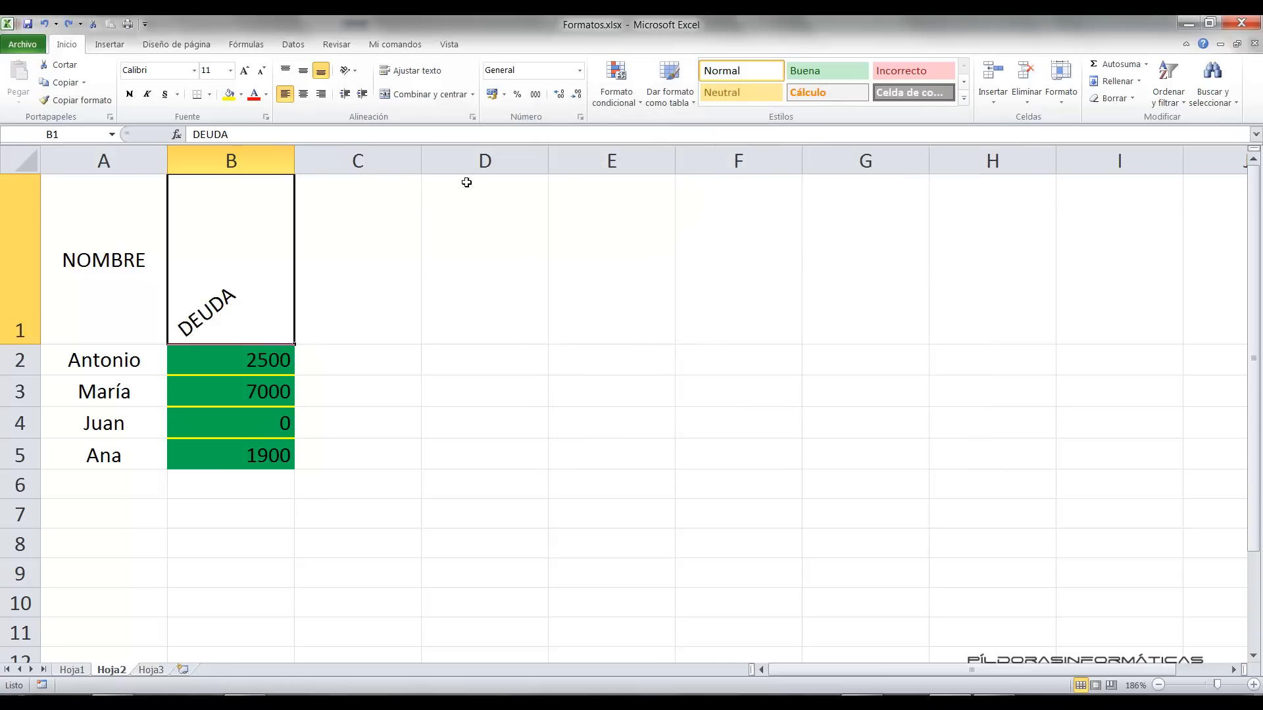
Set both the horizontal and vertical alignment of the rotated DEUDA header in B1 to Centrar.
left_click(473, 121)
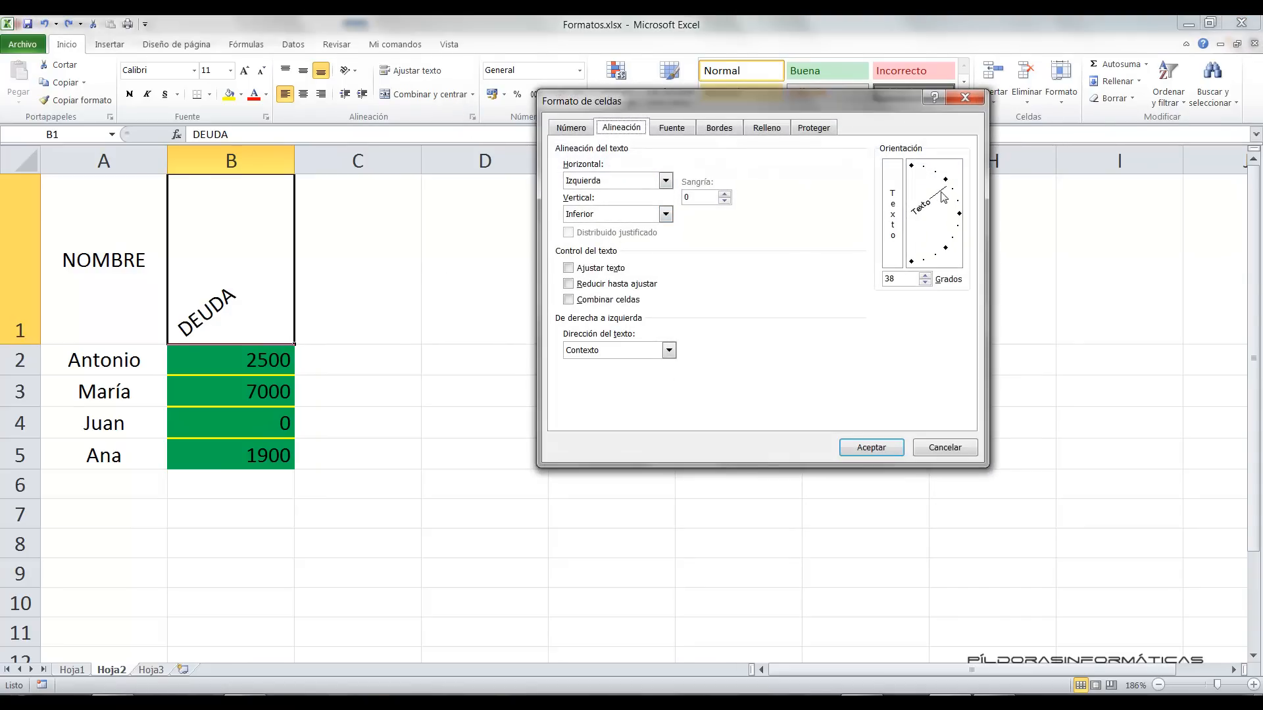
left_click(659, 183)
left_click(613, 215)
left_click(630, 215)
left_click(617, 241)
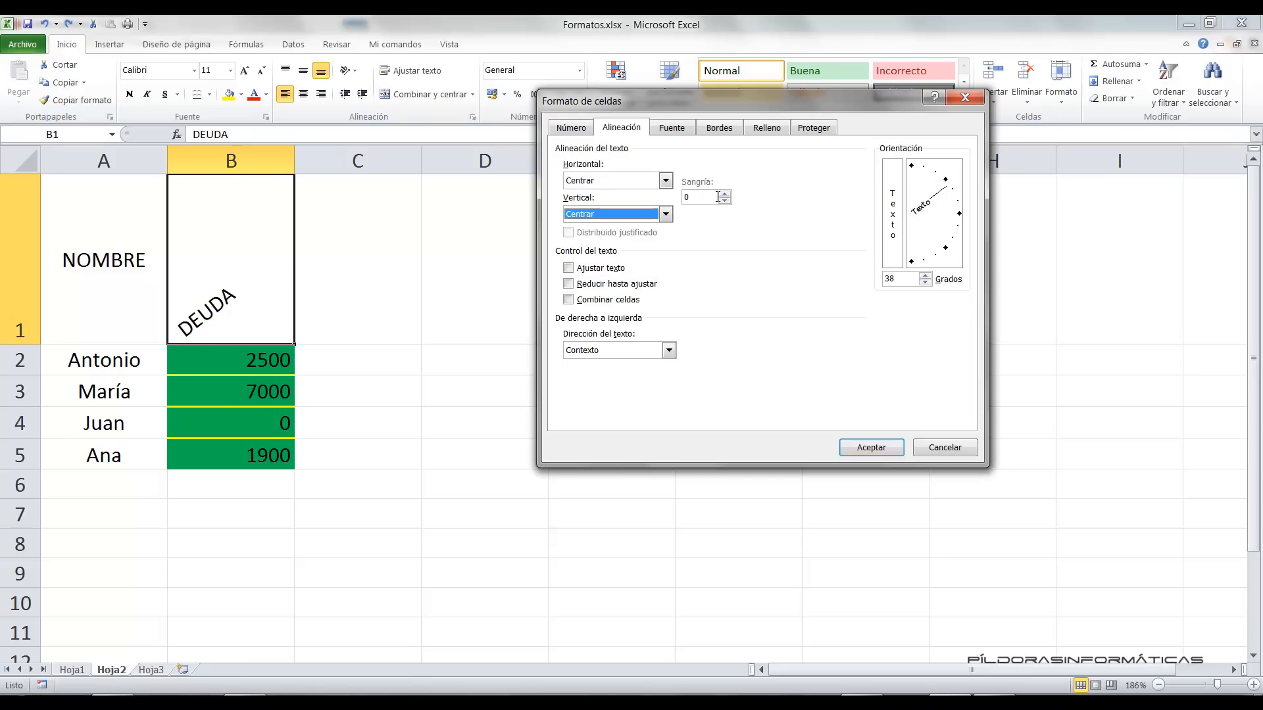
left_click(869, 447)
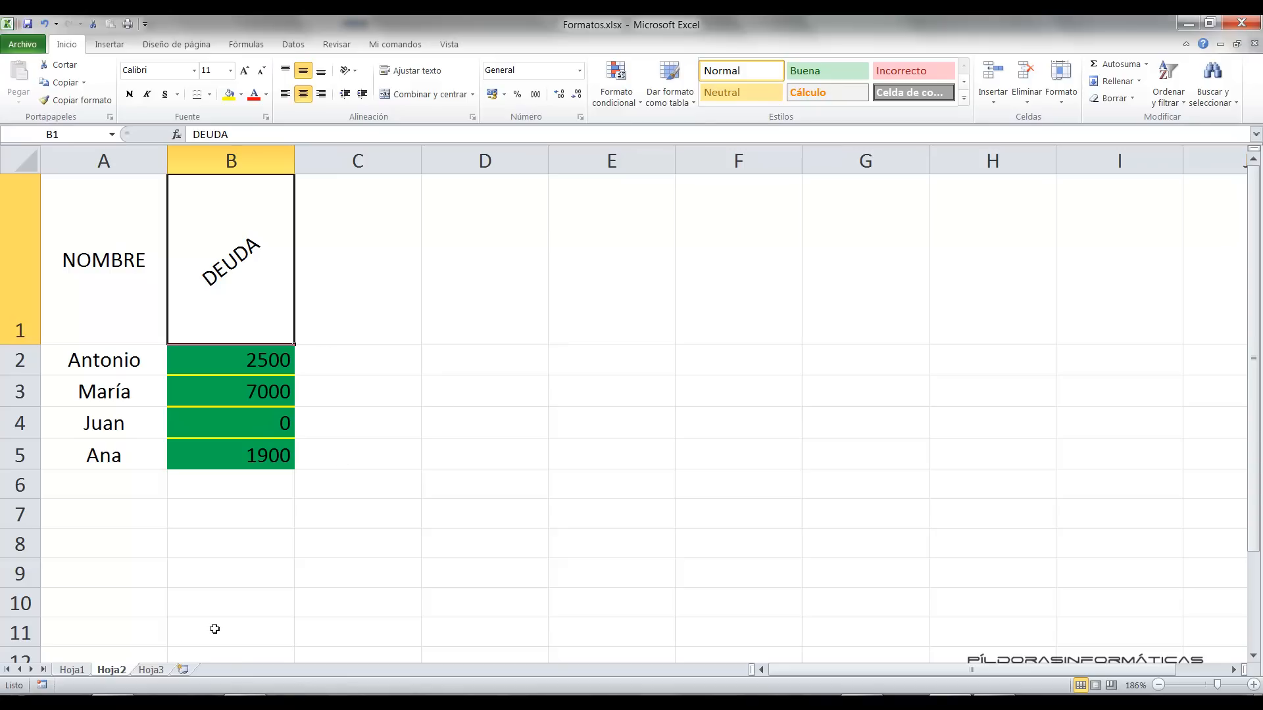
Enter the title BALANCE FINANCIERO CORRESPONDIENTE AL AÑO 2013 in cell A1 of sheet Hoja3.
left_click(152, 671)
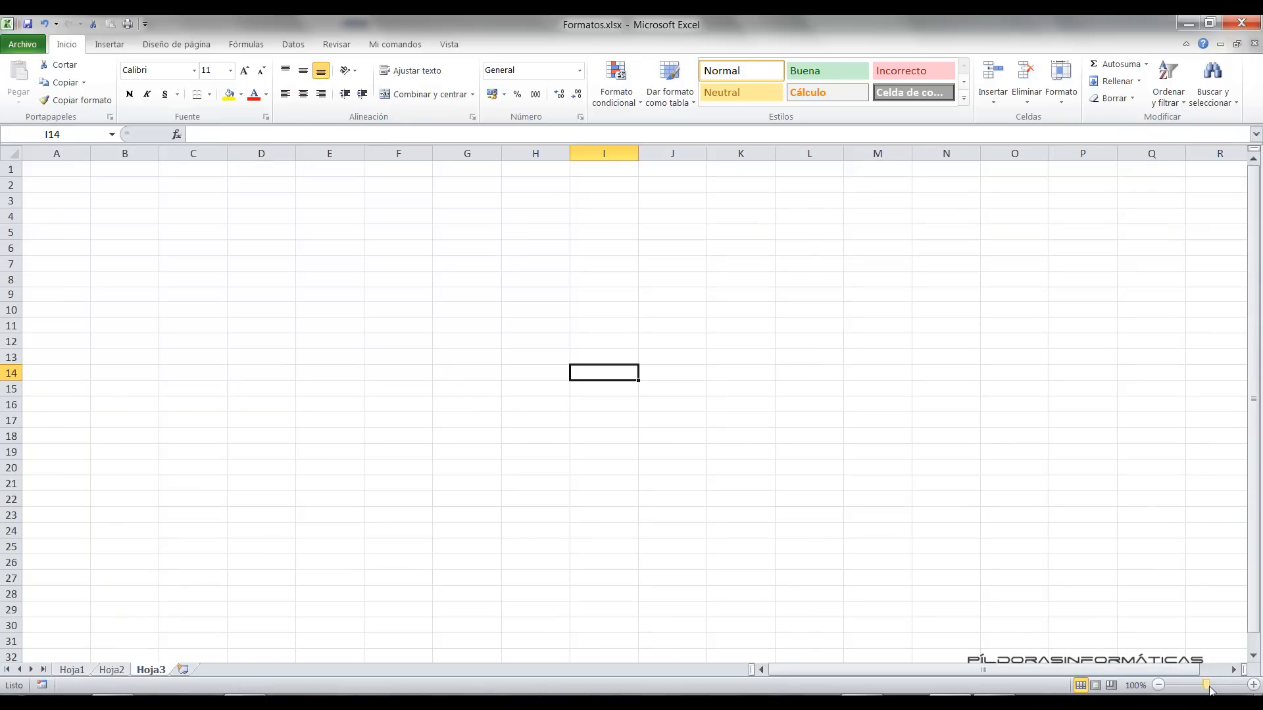
left_click_drag(1207, 687, 1214, 688)
left_click(109, 179)
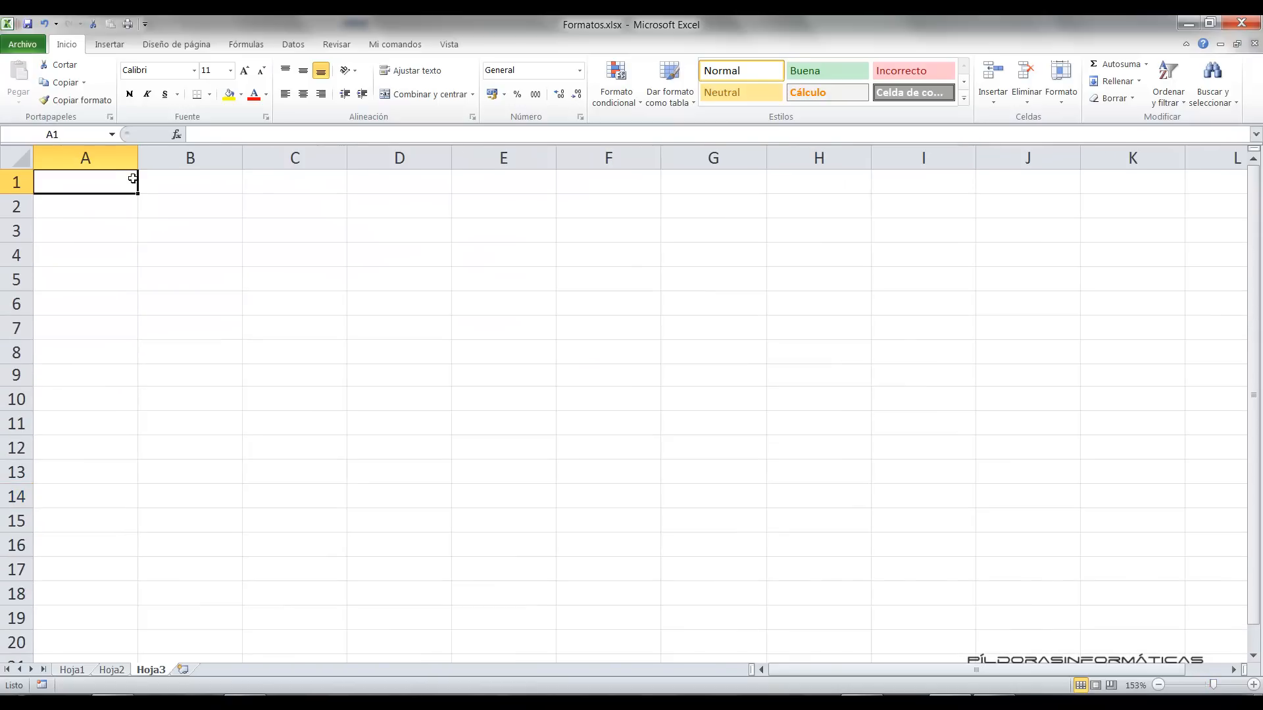
key("Caps_Lock")
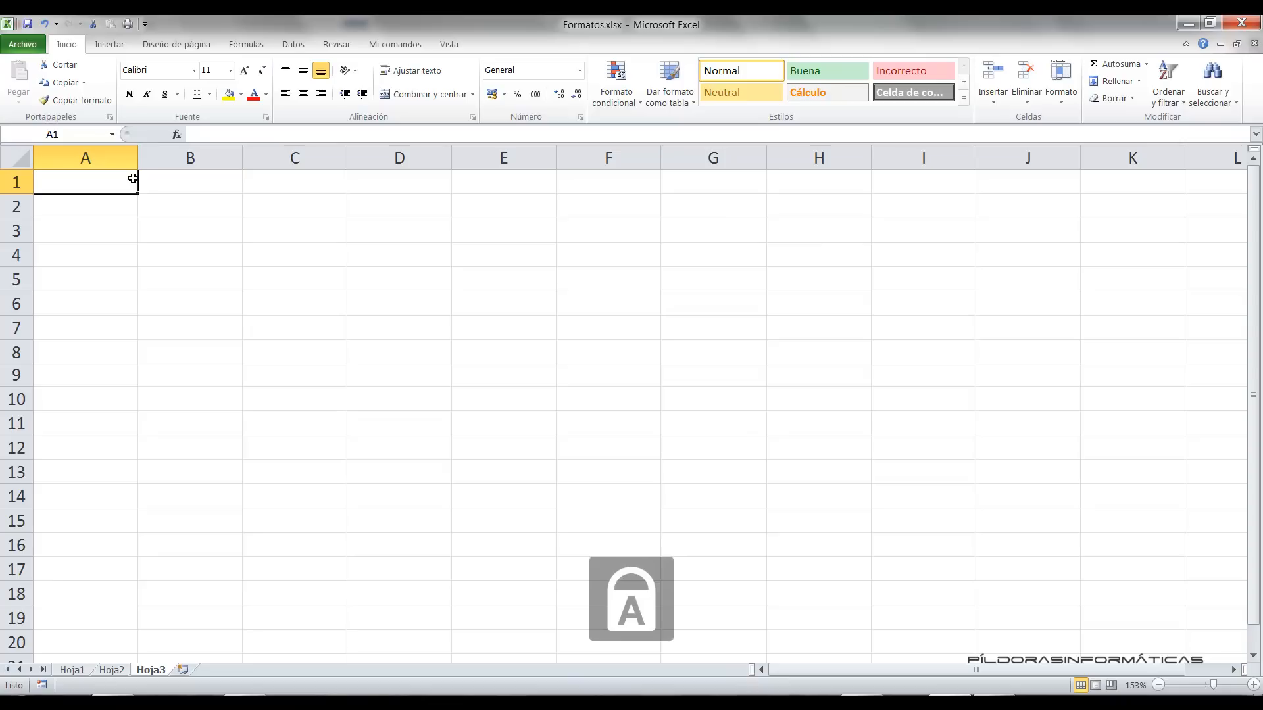
type("BALANCE FINANCIERO CORRESPONDIENTE AL AÑO 2013")
key("Return")
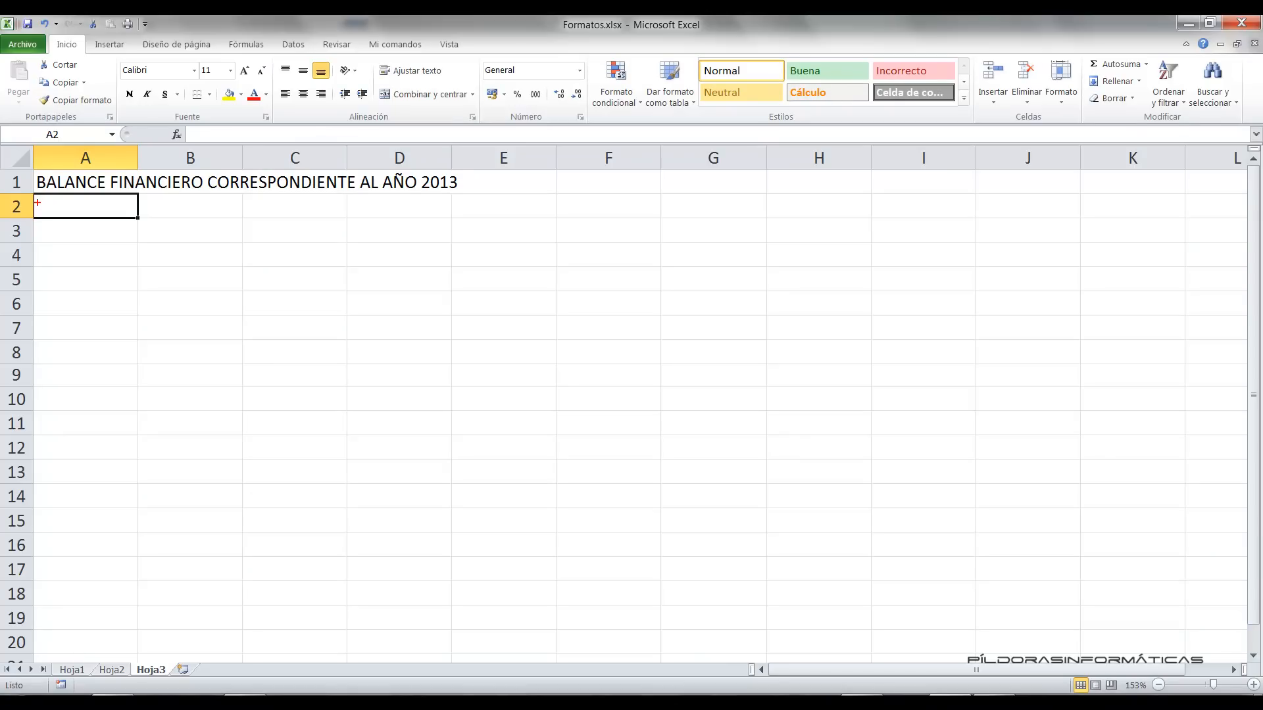
Inspect cells A1, B1, C1 and D1 individually to see which one actually holds the title text.
left_click_drag(40, 204, 456, 202)
left_click_drag(79, 194, 136, 386)
key("Escape")
left_click(216, 184)
mouse_move(158, 122)
left_mouse_down()
mouse_move(261, 157)
mouse_move(1259, 146)
left_mouse_up()
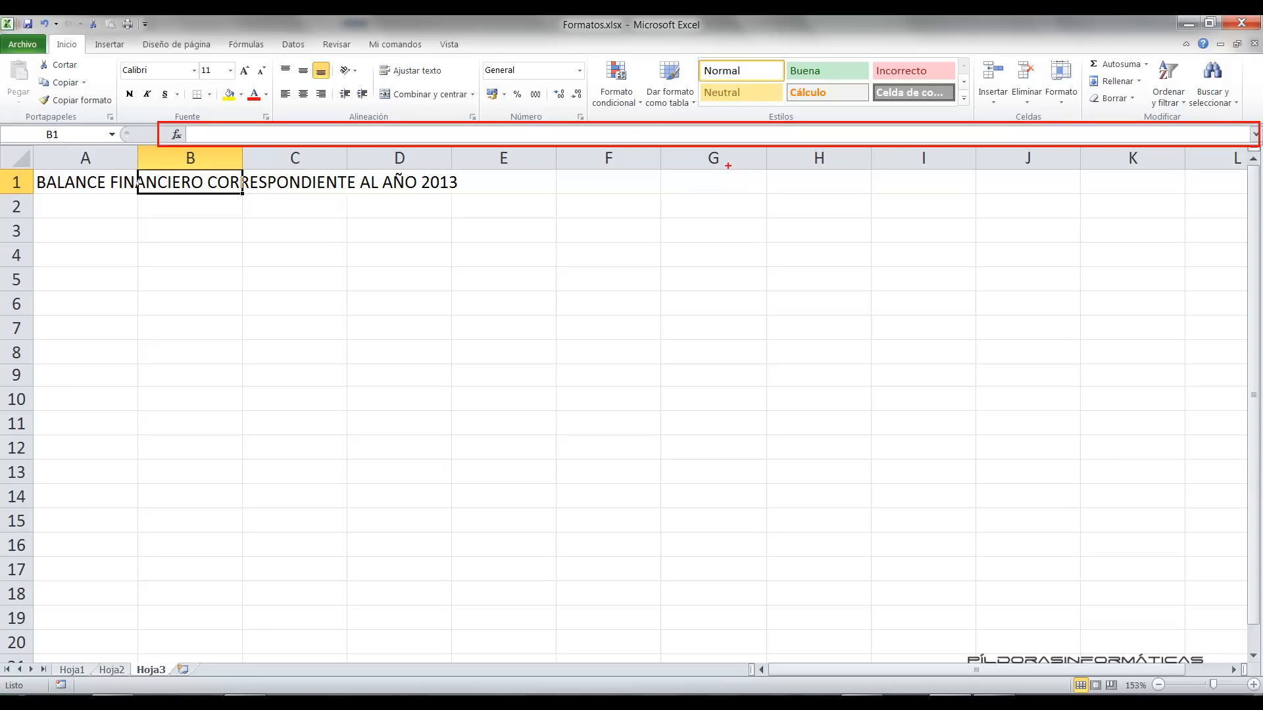
key("Escape")
left_click(276, 180)
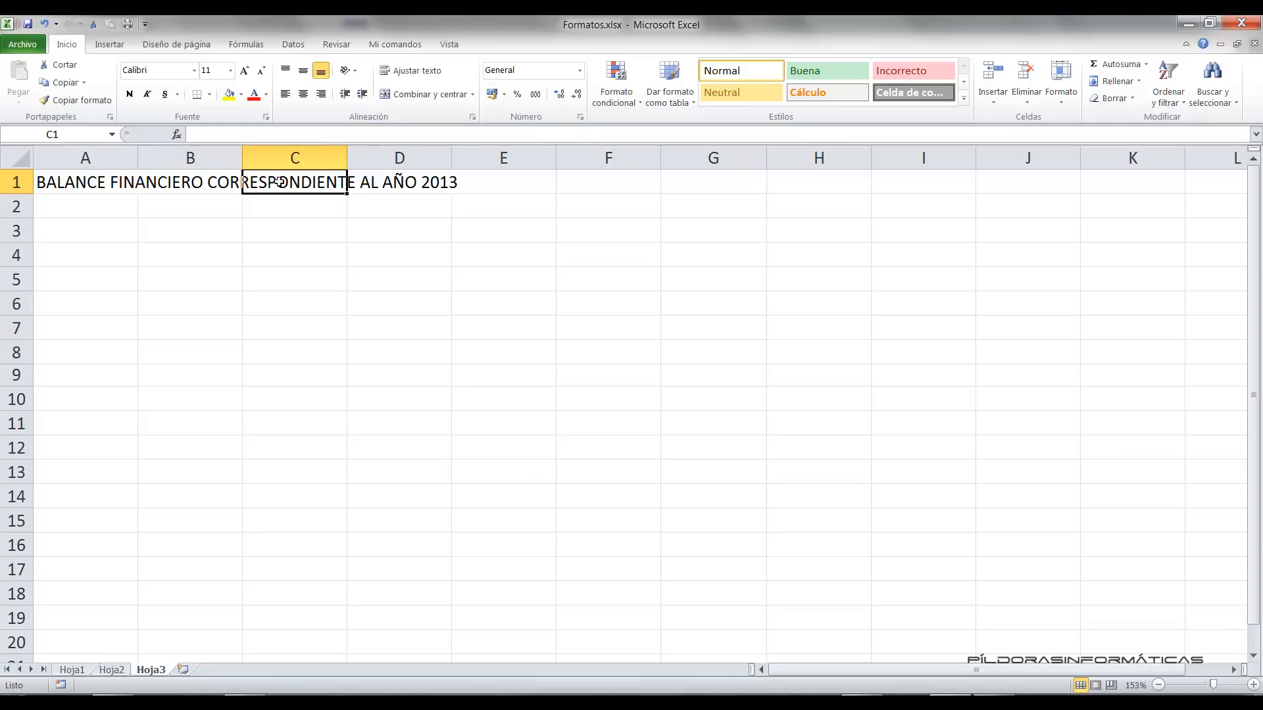
left_click(409, 178)
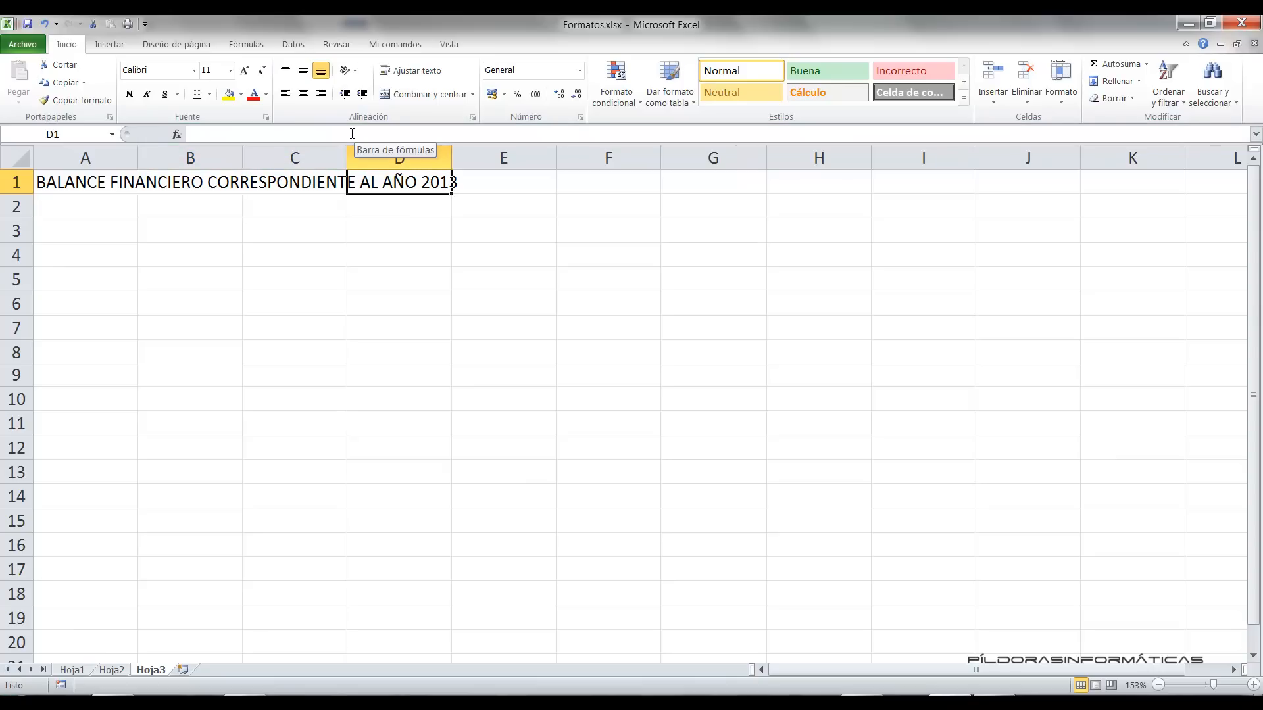
left_click(97, 183)
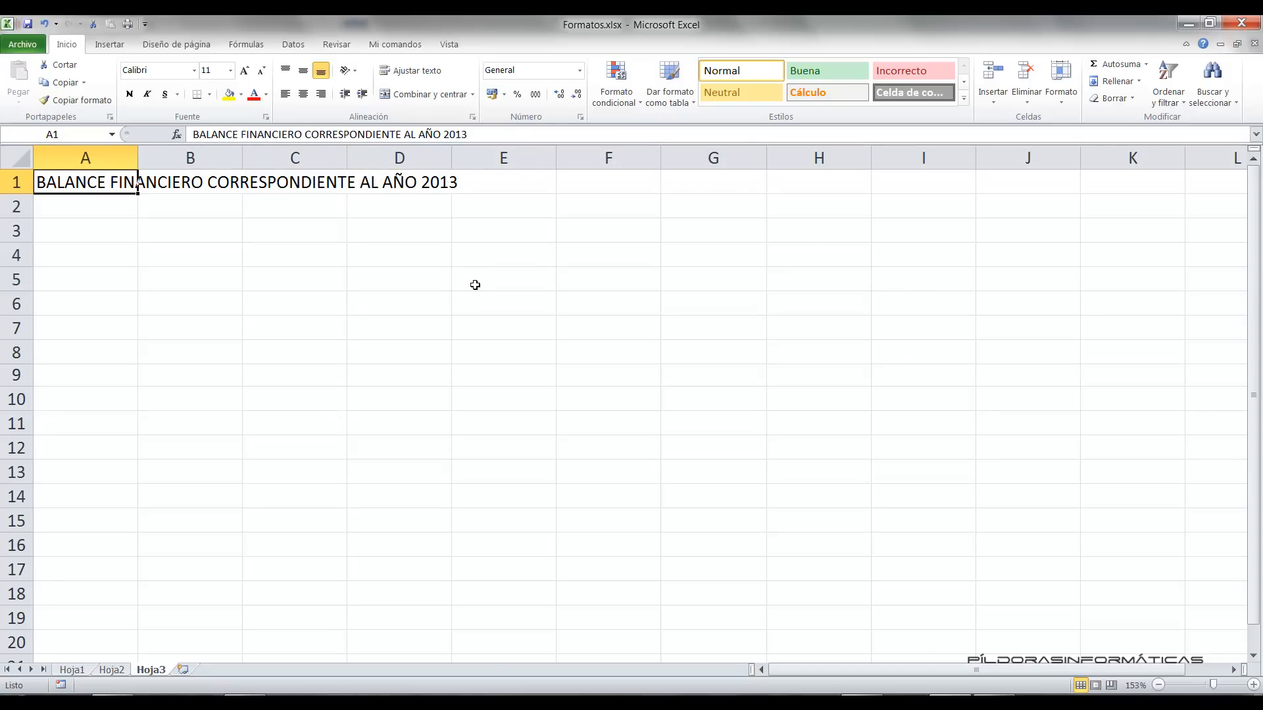
left_click(442, 270)
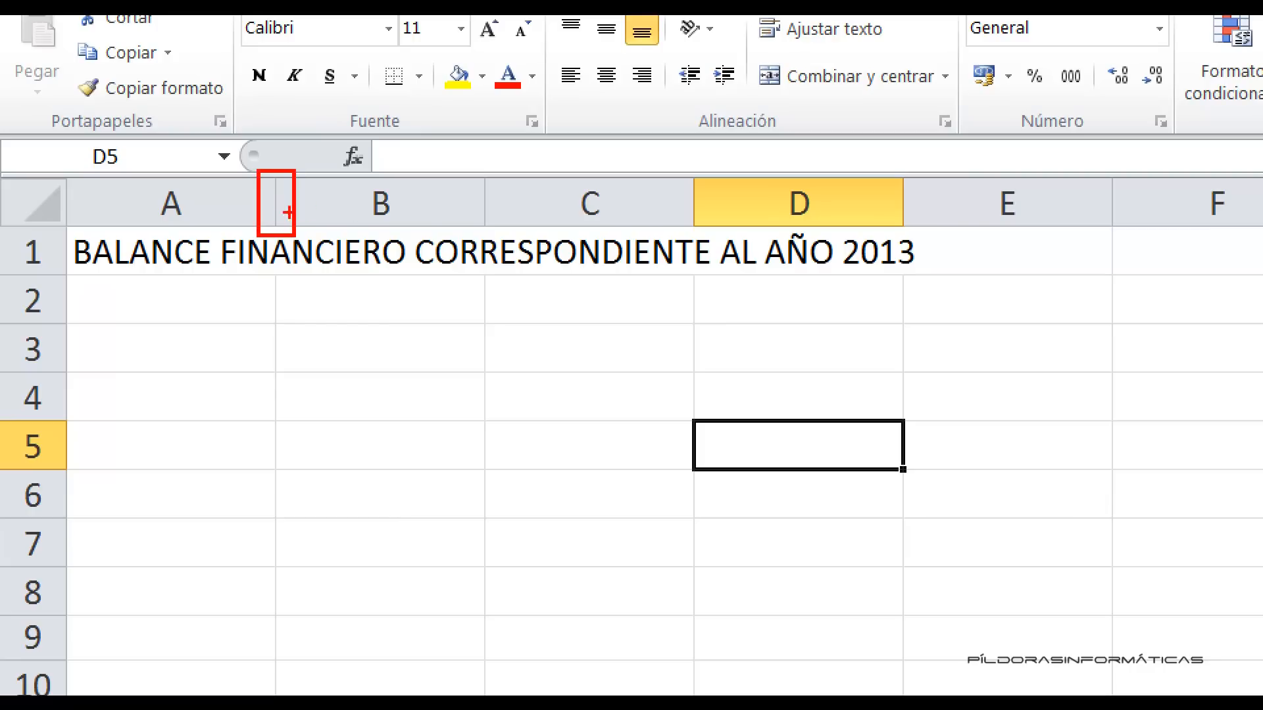
Auto-fit column A to the length of the title, and narrow it back to roughly the width of the other columns.
key("Caps_Lock")
key("Escape")
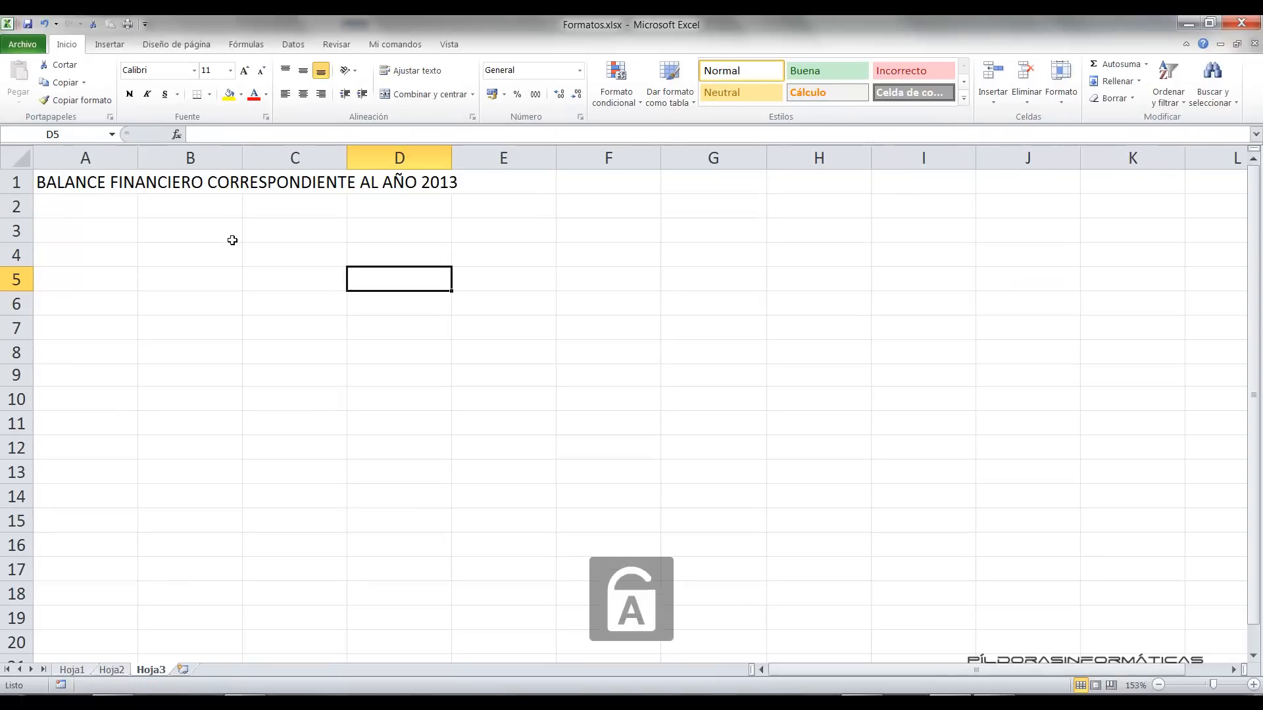
double_click(138, 156)
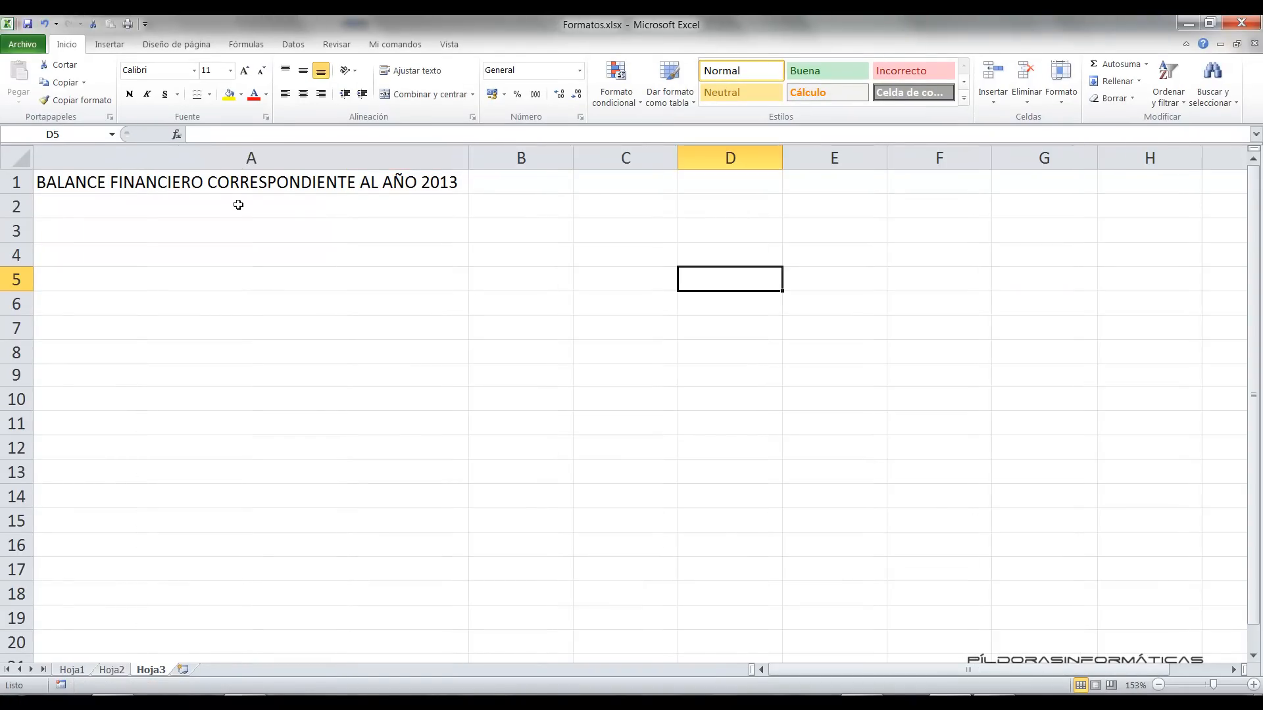
mouse_move(33, 147)
left_mouse_down()
mouse_move(299, 183)
mouse_move(468, 174)
mouse_move(450, 162)
mouse_move(130, 161)
left_mouse_up()
key("Escape")
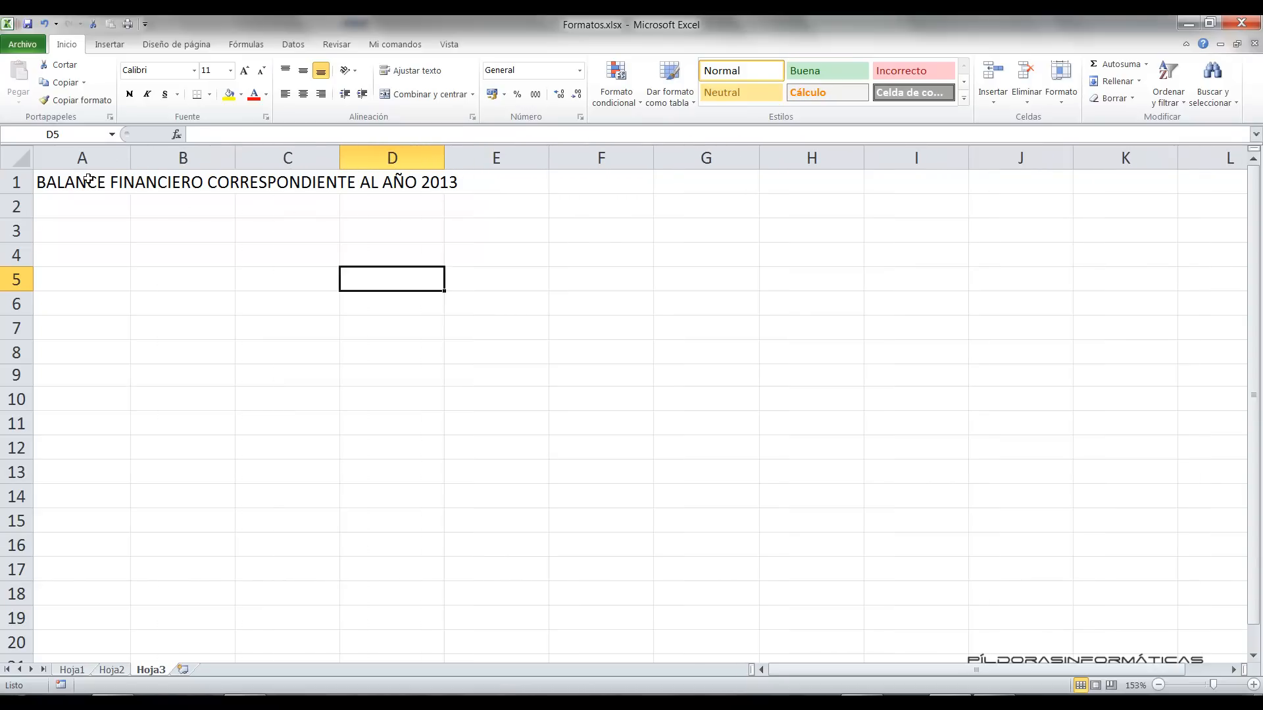
left_click_drag(36, 143, 456, 172)
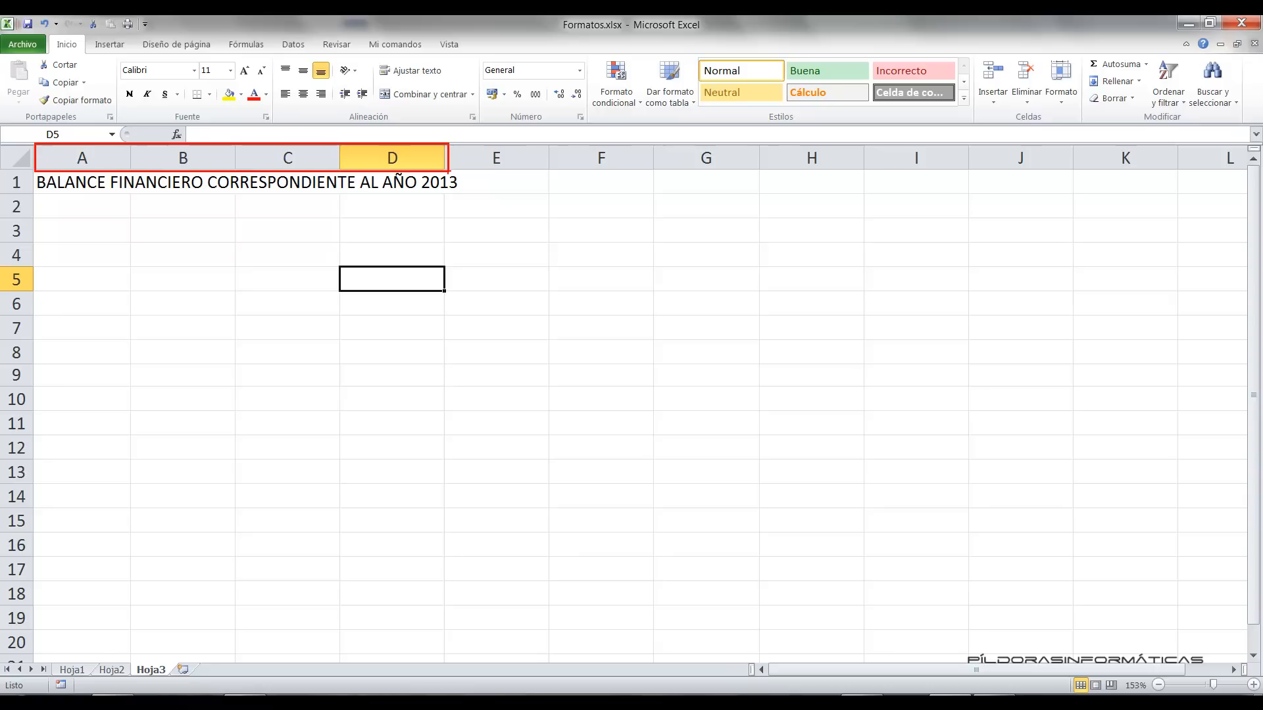
key("Escape")
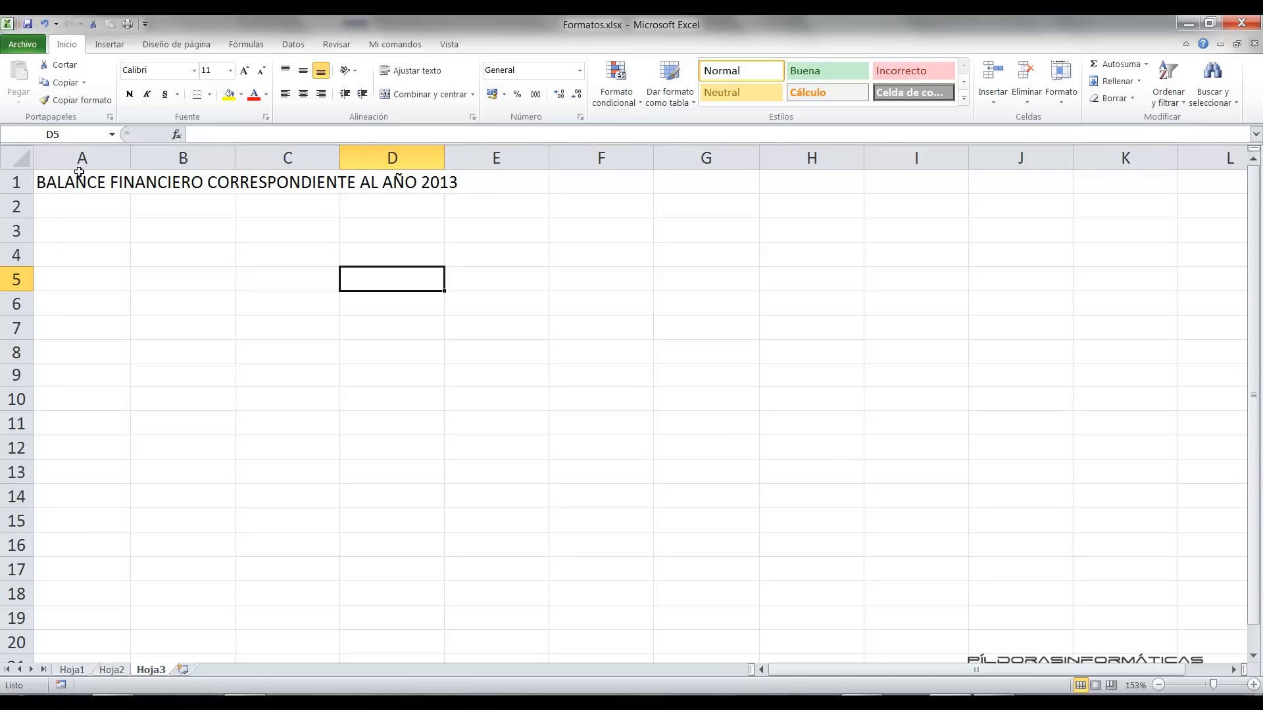
Merge the title cells A1:D1 using the Combinar horizontalmente option.
left_click_drag(43, 183, 446, 187)
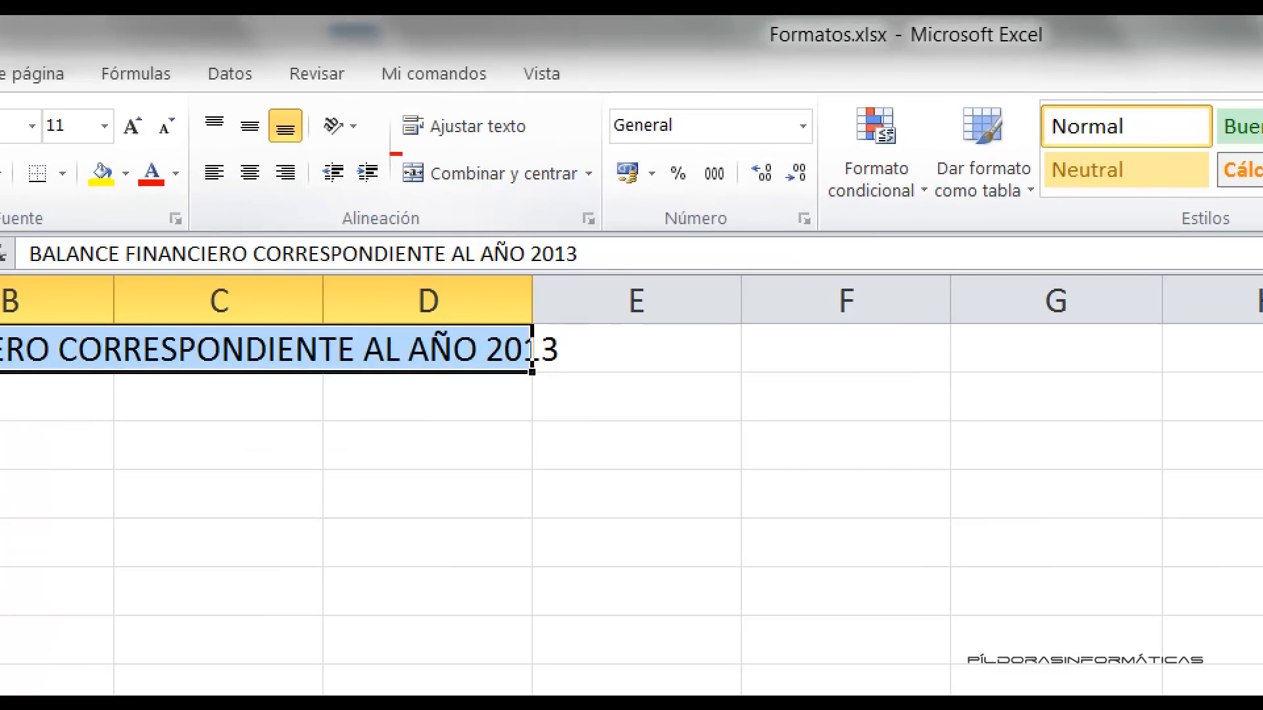
mouse_move(591, 184)
left_mouse_down()
mouse_move(637, 281)
mouse_move(674, 582)
left_mouse_up()
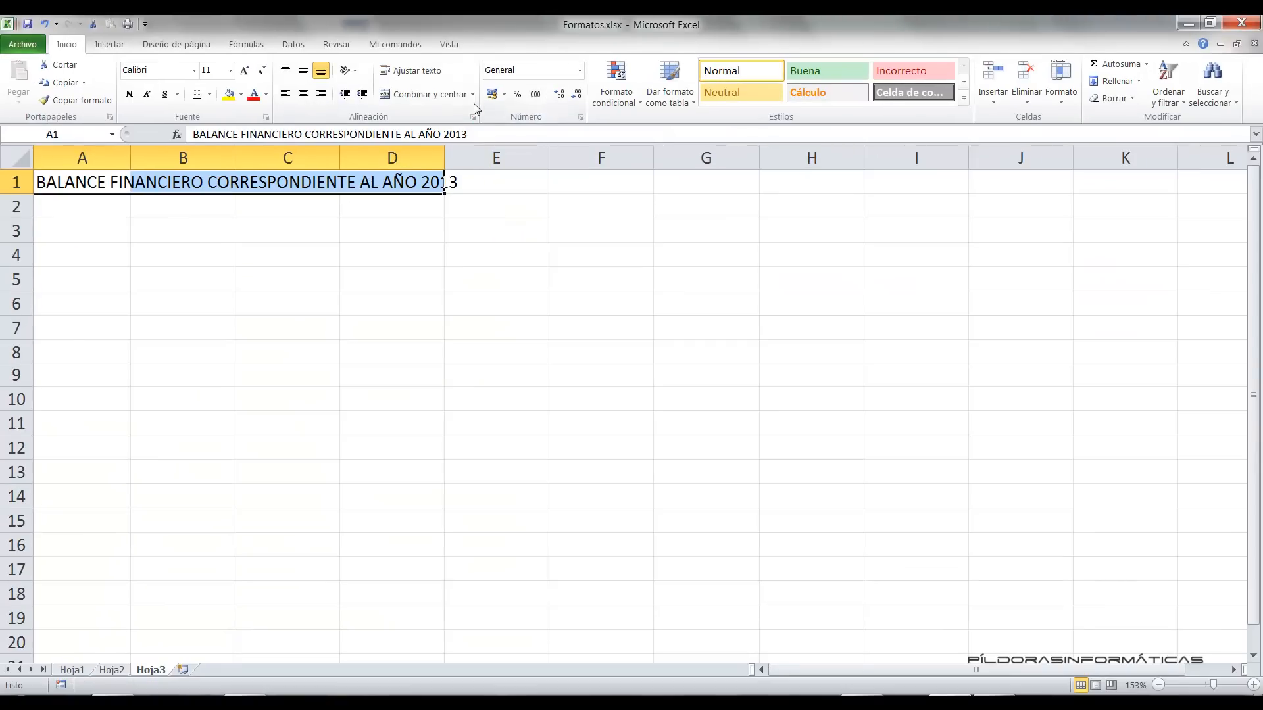
left_click(589, 173)
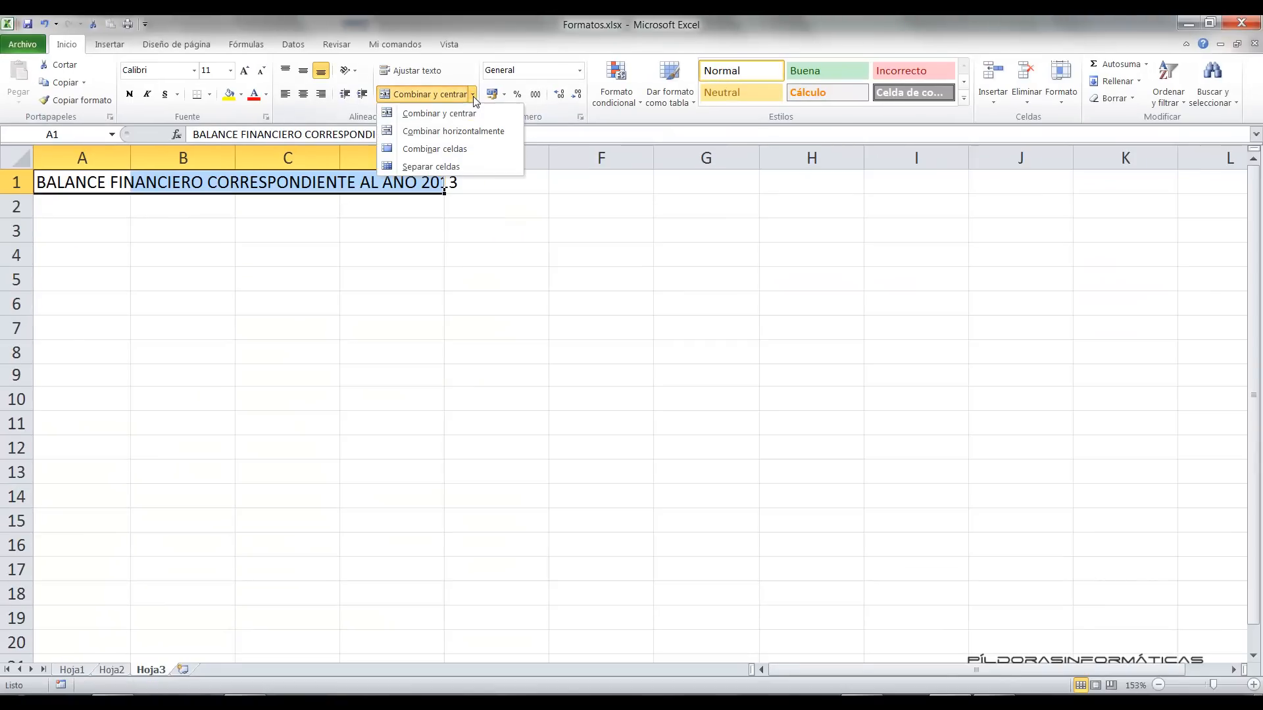
left_click(478, 131)
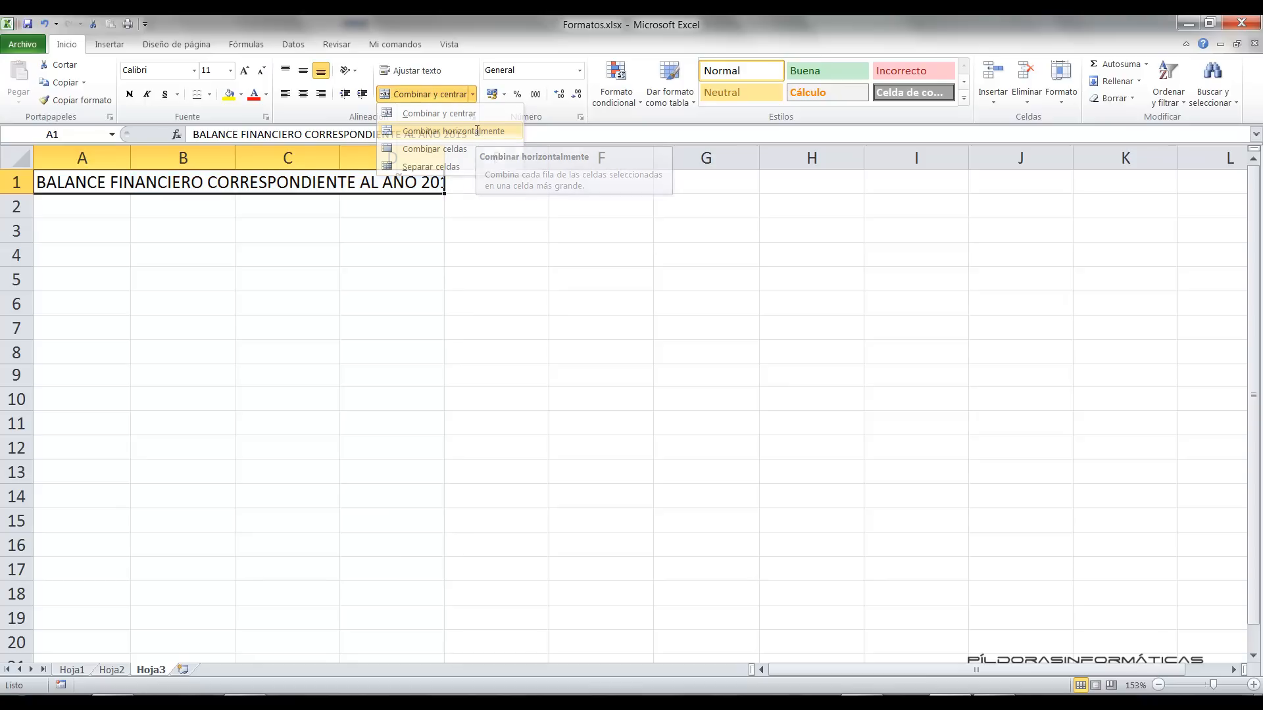
left_click(449, 256)
Examine the extent of the merged title cell by selecting it and comparing it with cells around it, such as C3 and E1.
left_click(116, 187)
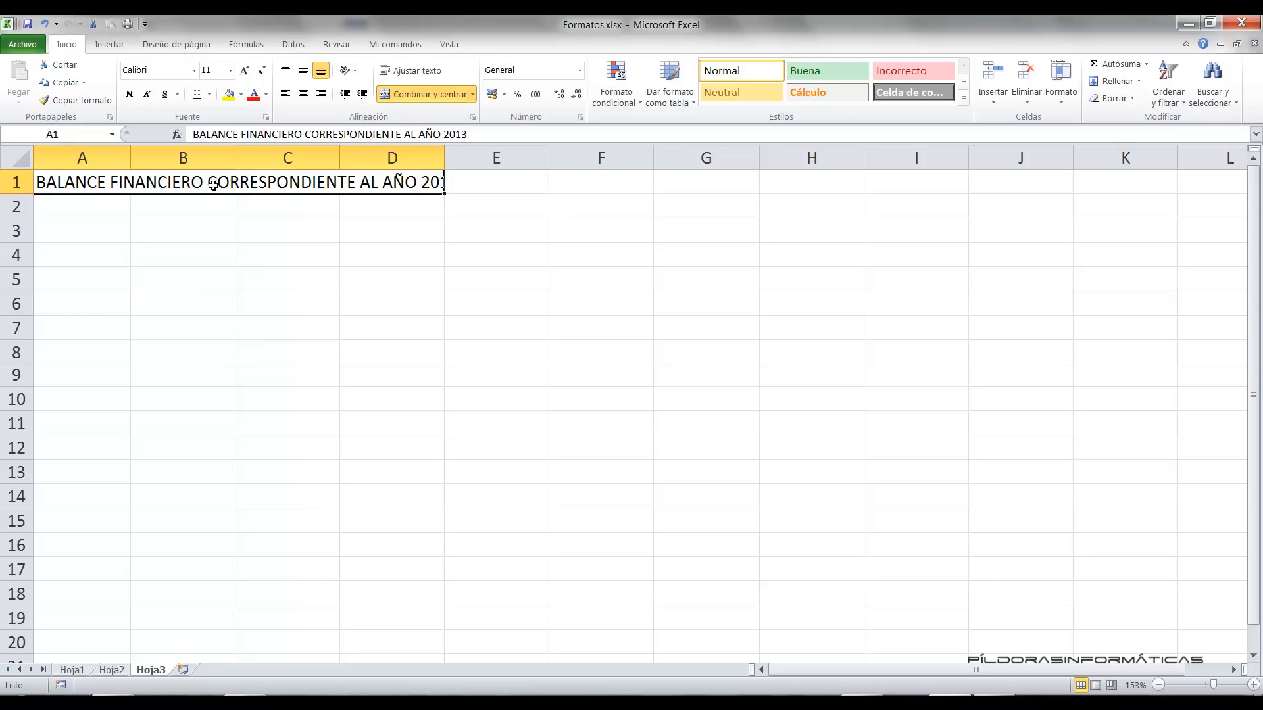
left_click(300, 237)
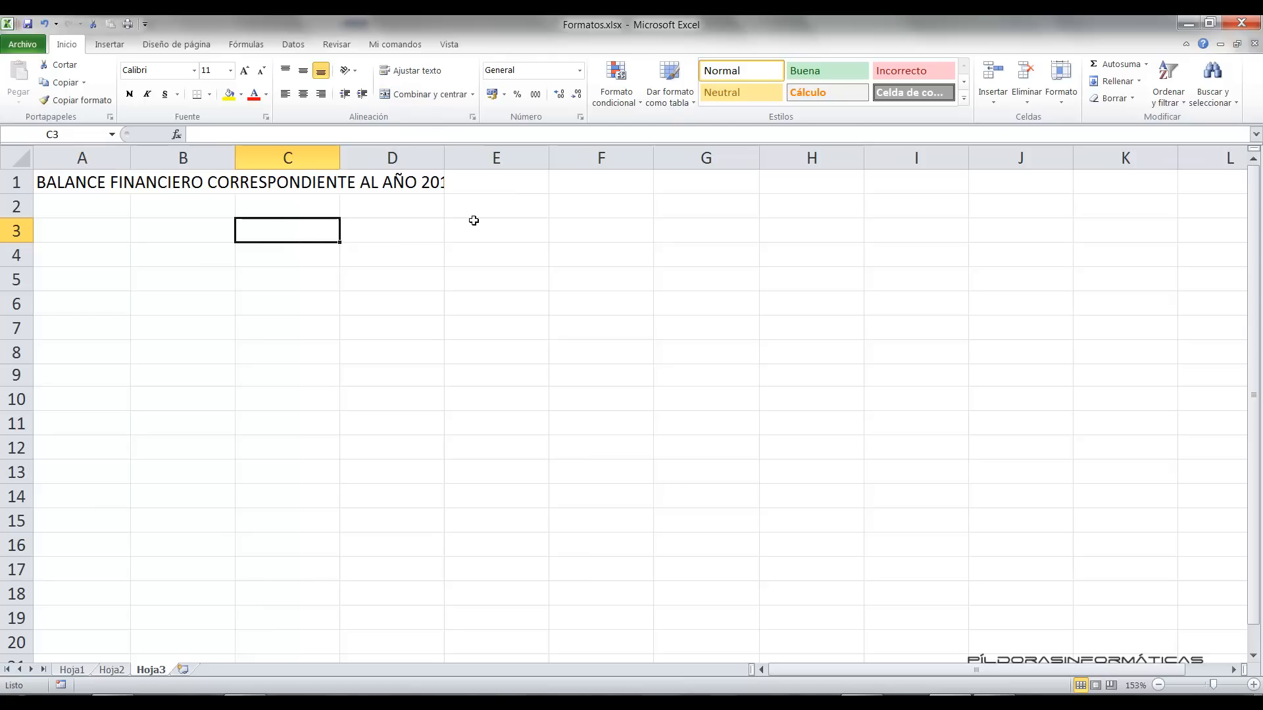
left_click(191, 183)
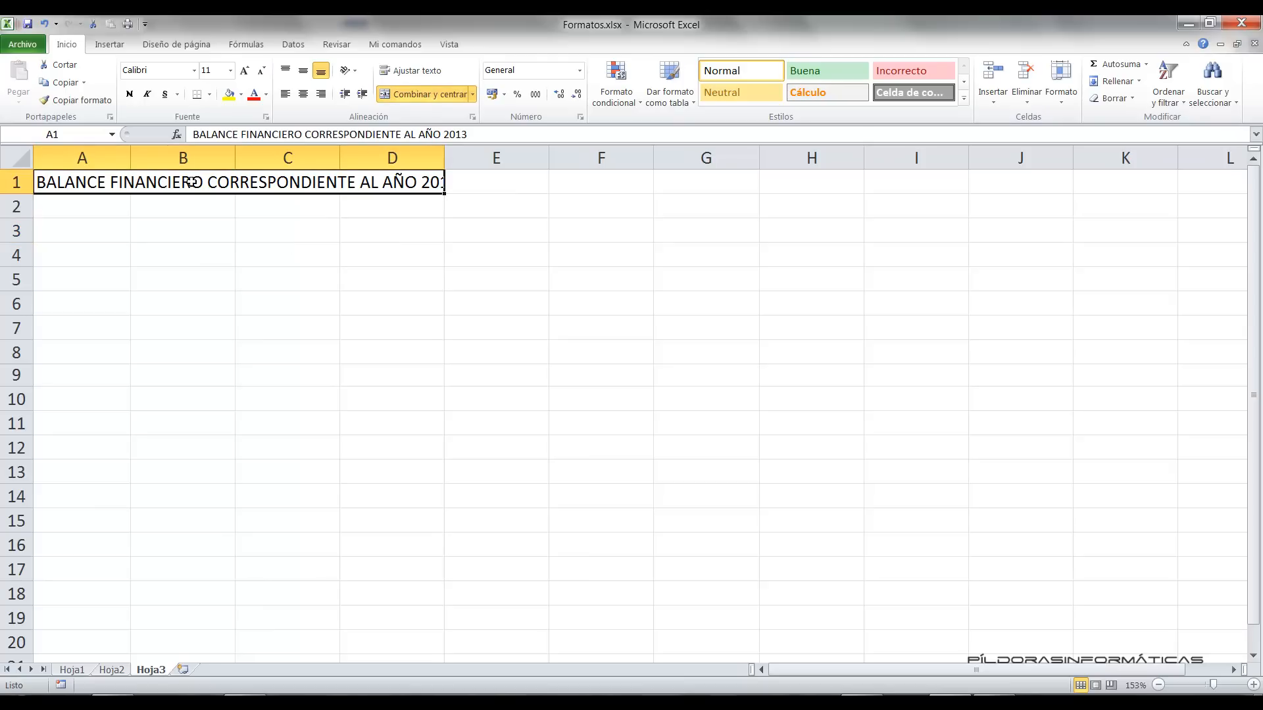
left_click(215, 230)
left_click(202, 189)
left_click(519, 184)
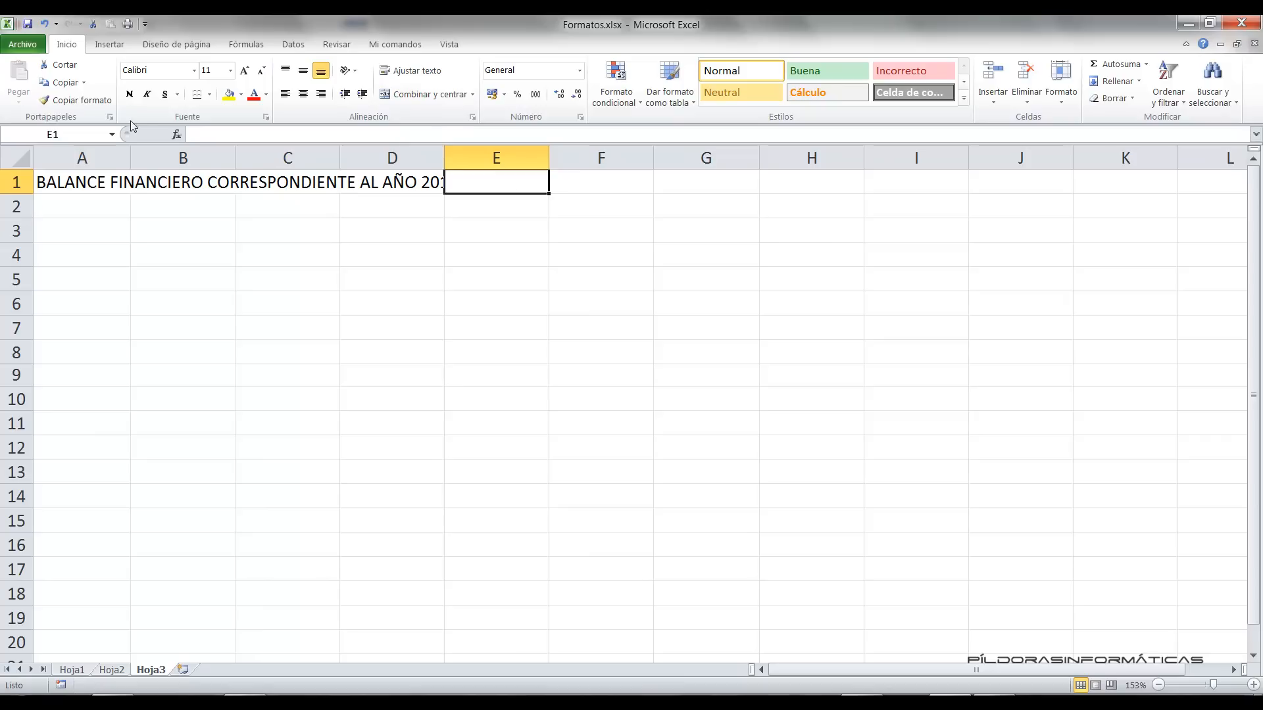
left_click(183, 183)
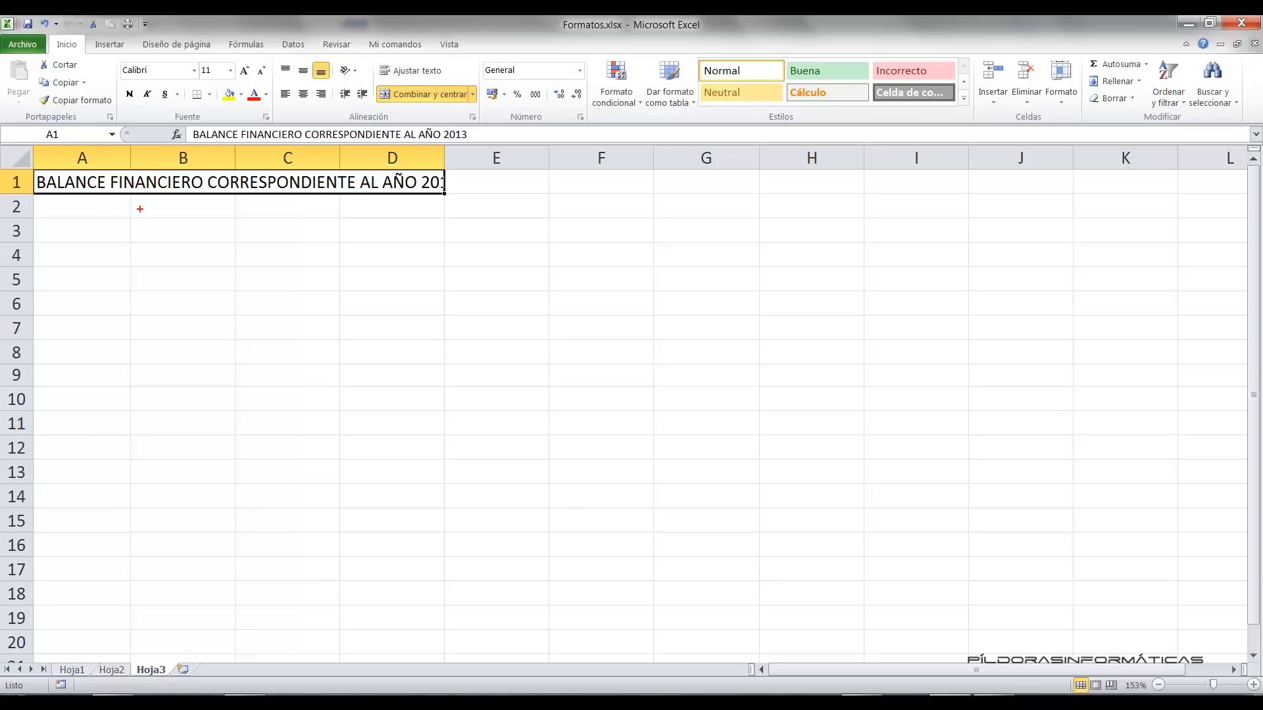
left_click_drag(36, 204, 449, 204)
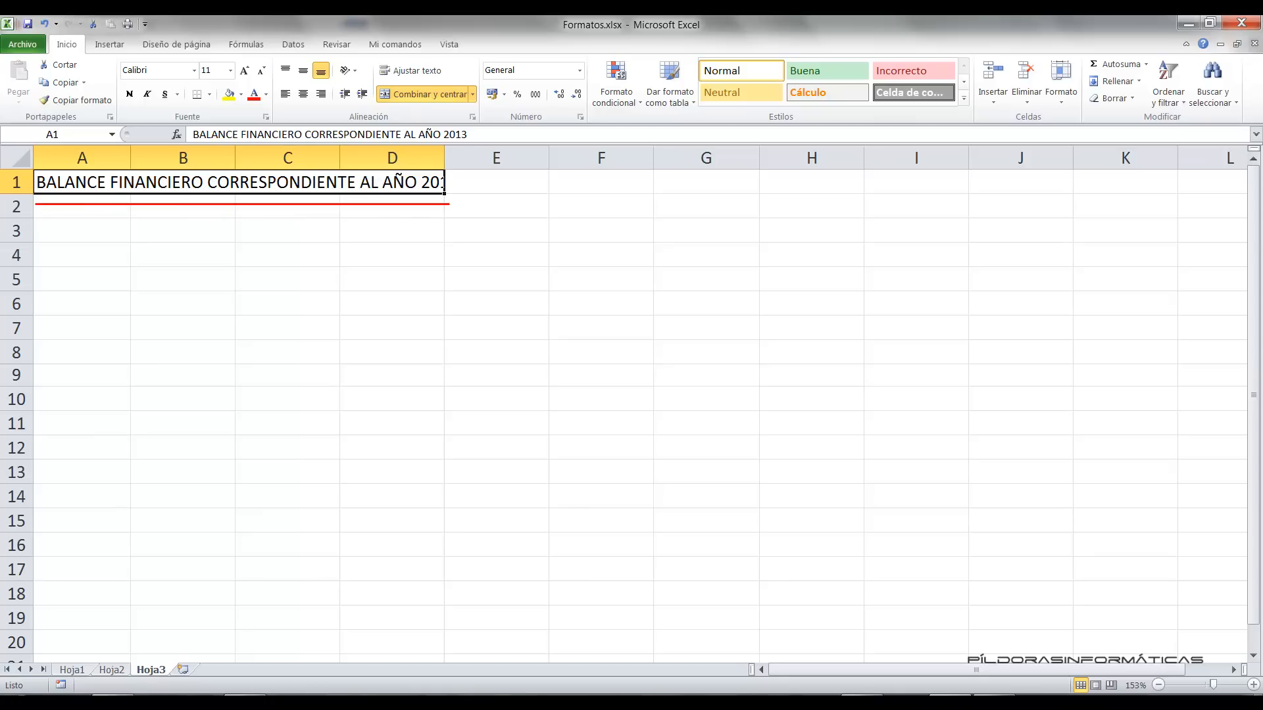
key("Escape")
key("ctrl+2")
mouse_move(2, 119)
left_mouse_down()
mouse_move(138, 150)
mouse_move(125, 201)
mouse_move(280, 420)
left_mouse_up()
key("Escape")
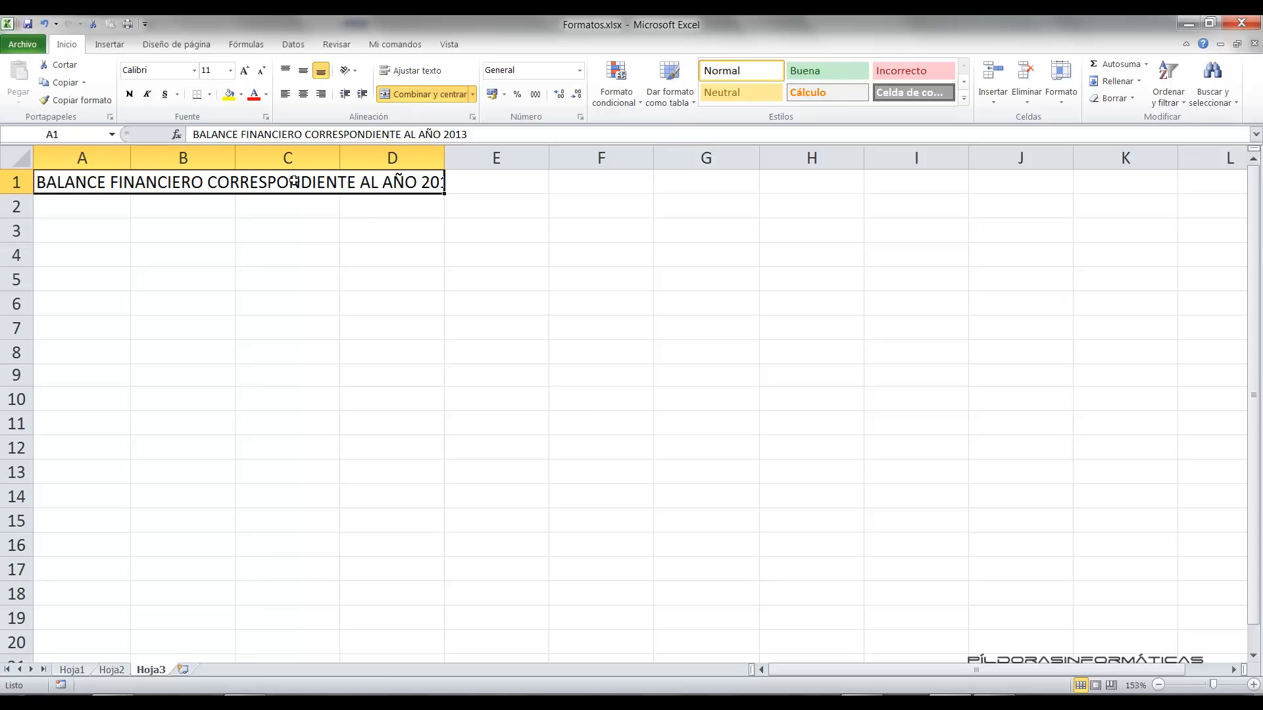
Undo the horizontal merge of the title cells A1:D1.
left_click(492, 181)
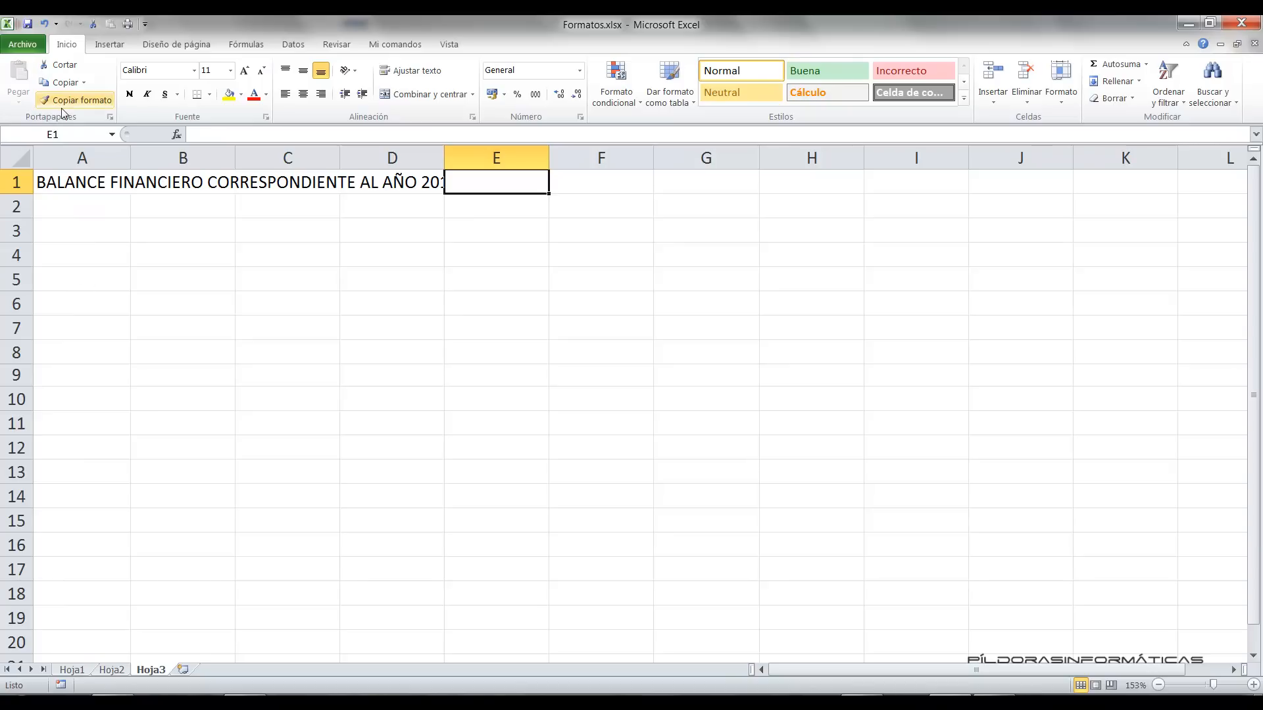
left_click_drag(52, 36, 286, 297)
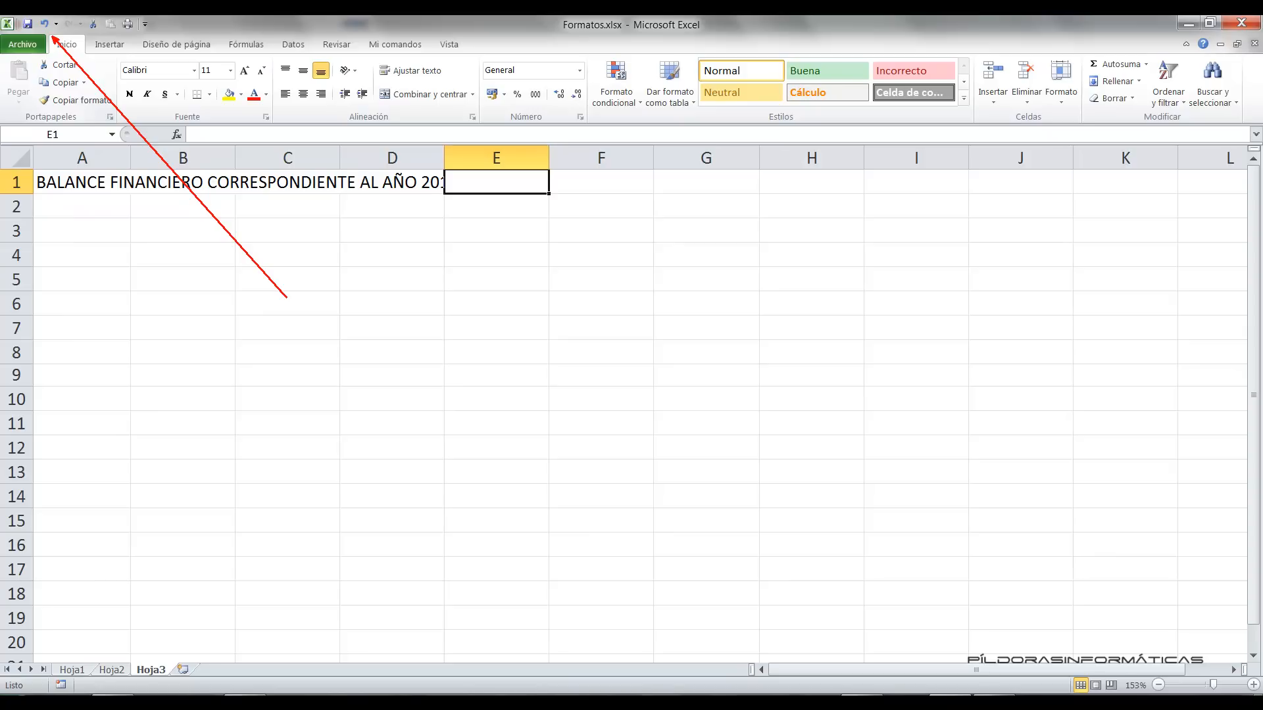
key("Escape")
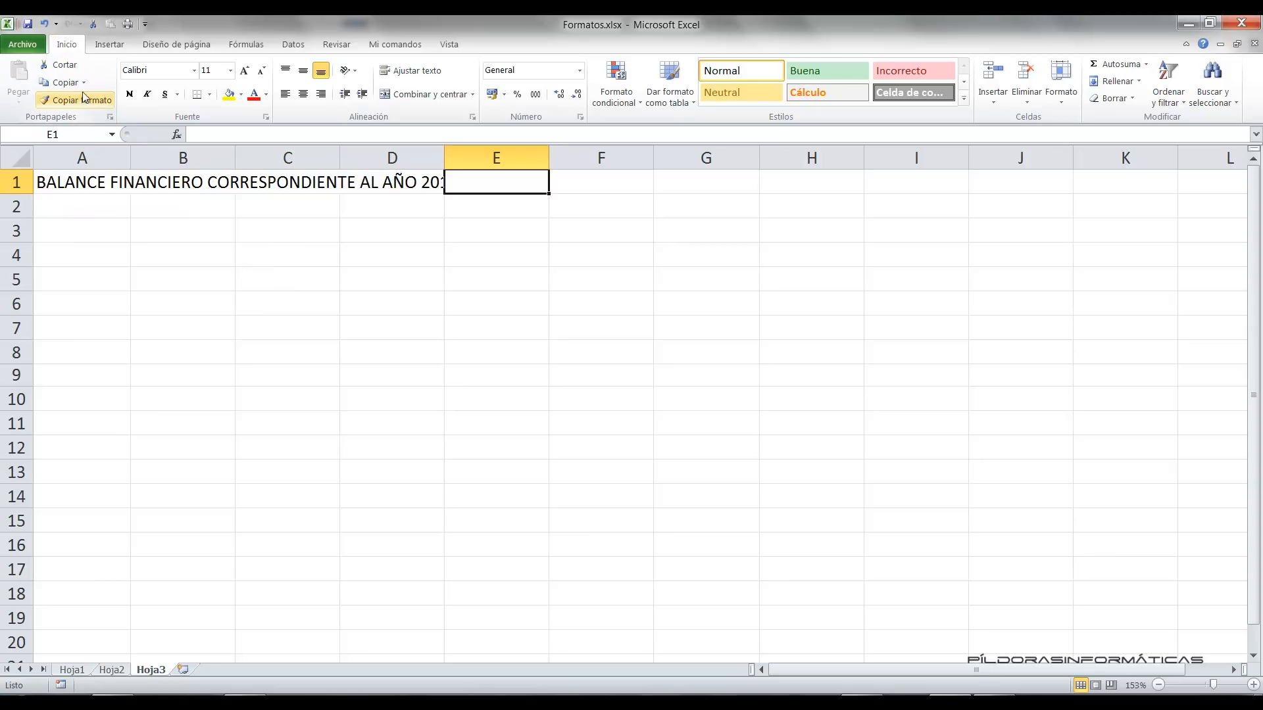
left_click(44, 24)
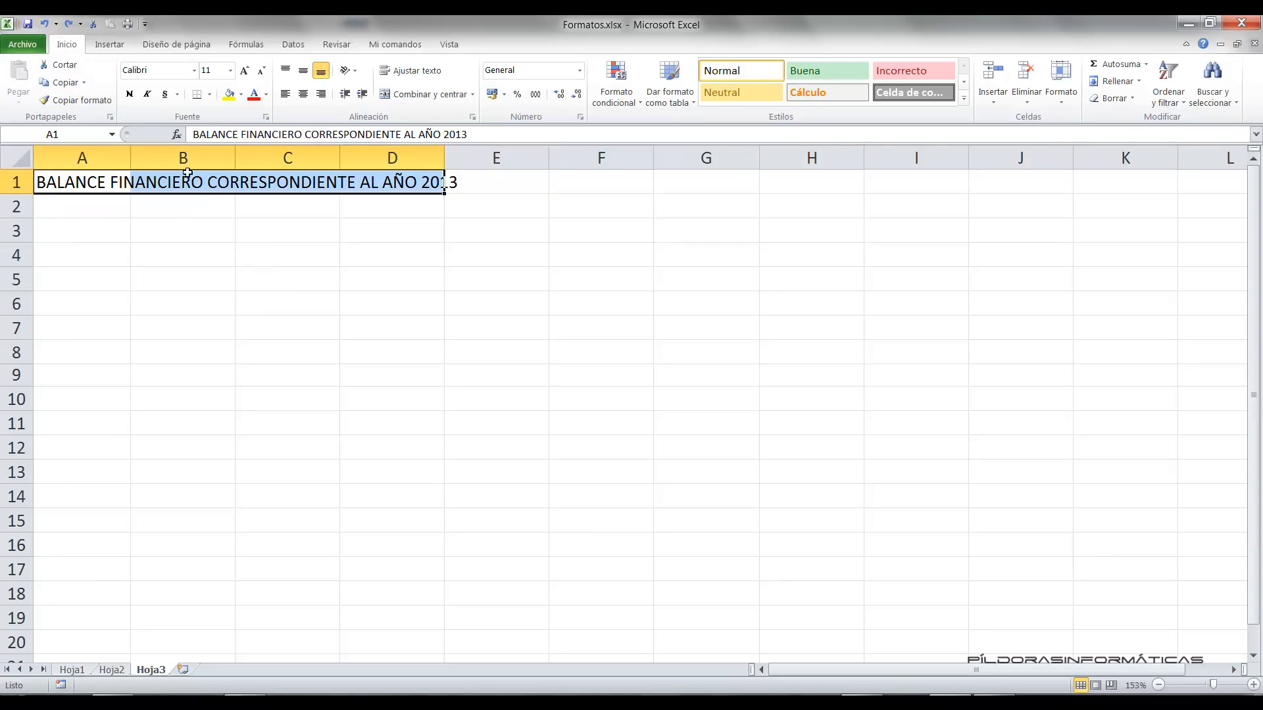
left_click(225, 232)
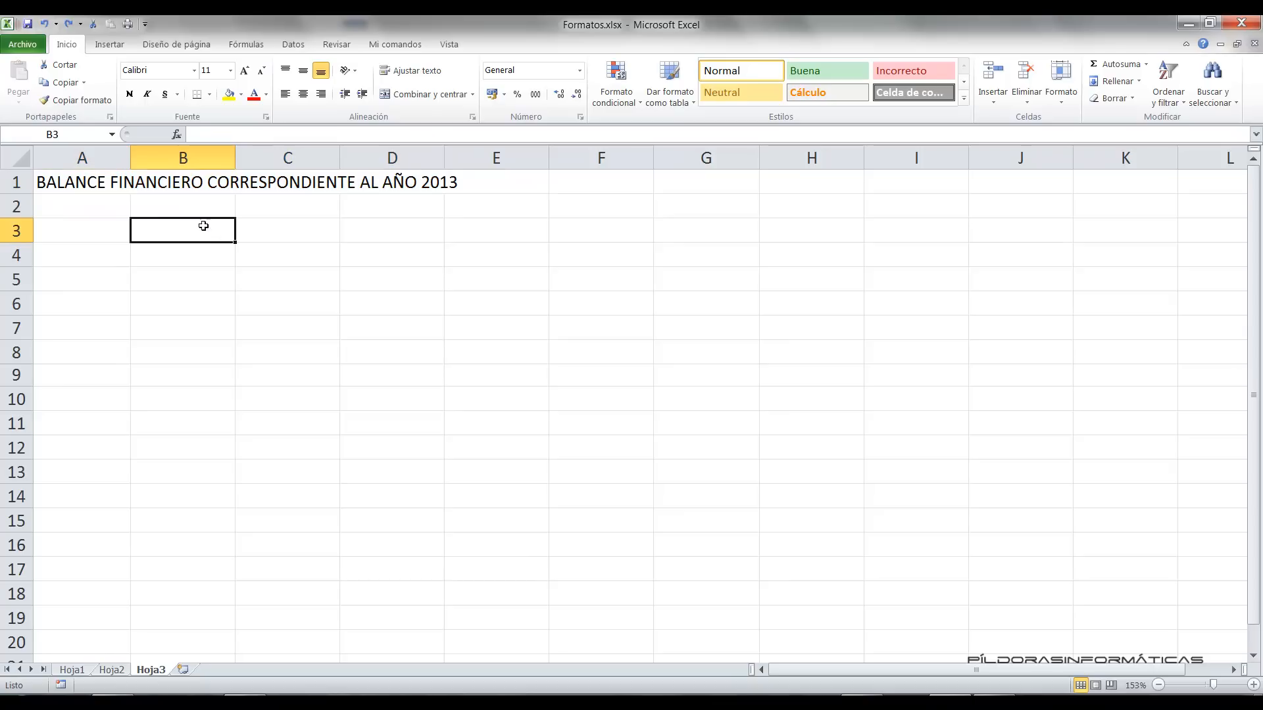
Check the cells of row 1 from A1 to D1 one by one to see whether they are separate again.
left_click(64, 183)
left_click(172, 183)
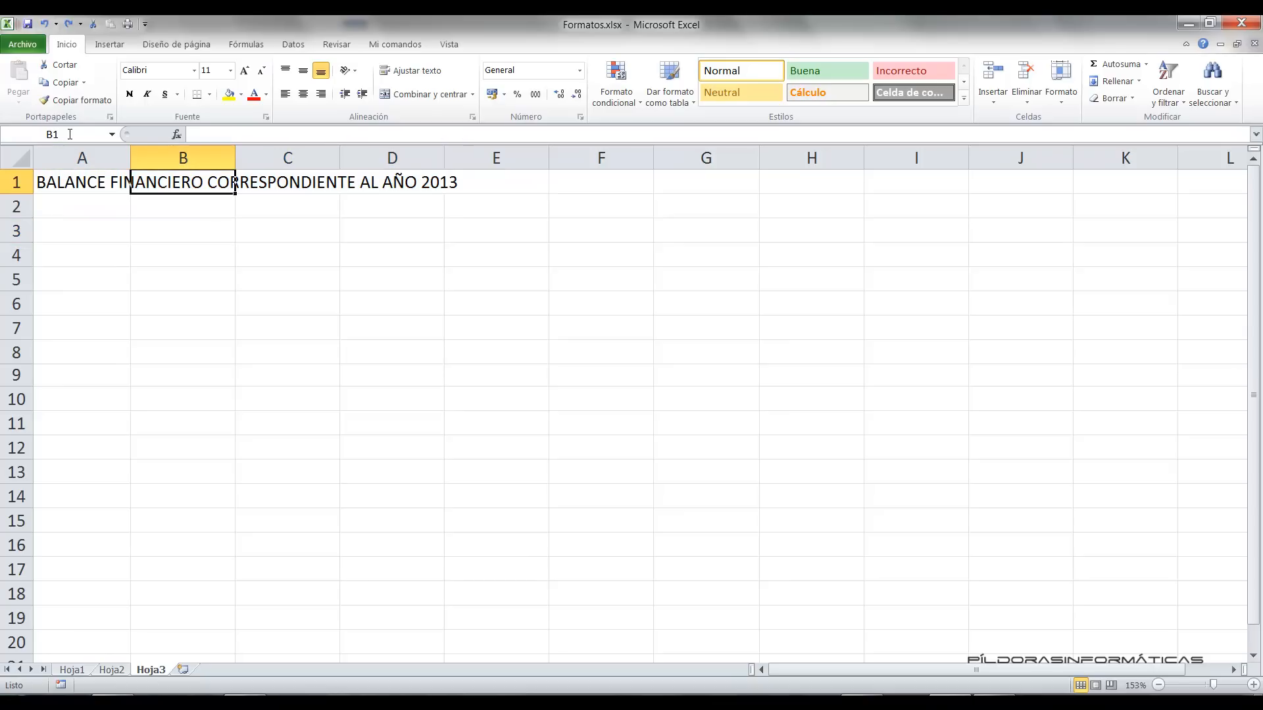
left_click(302, 185)
left_click(346, 181)
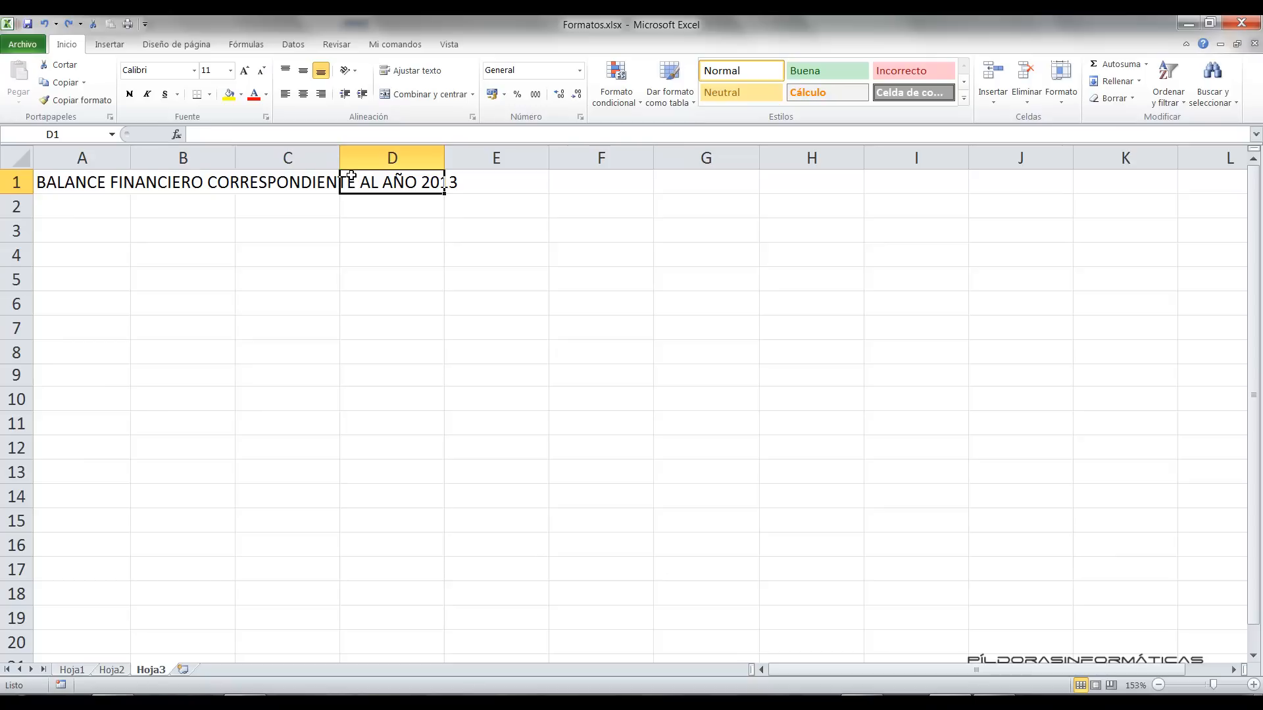
left_click(403, 213)
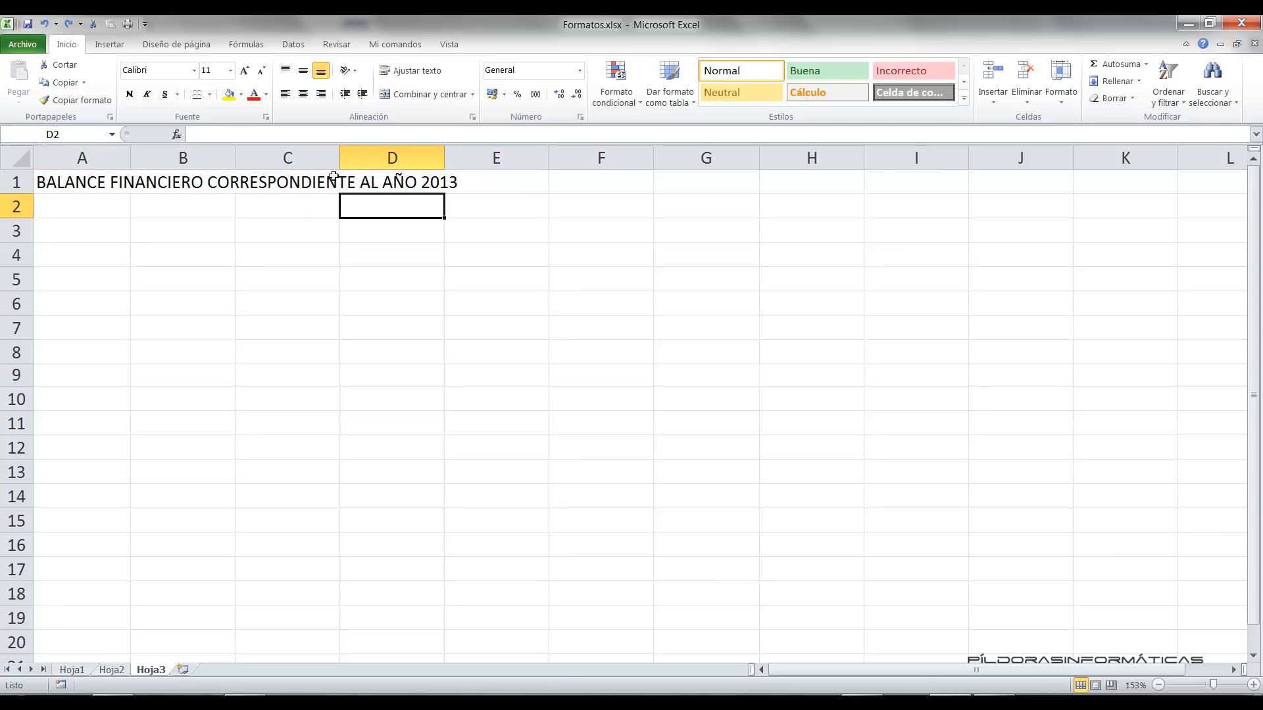
Merge cells A1:K1 and centre the title across them with the Combinar y centrar option.
left_click_drag(76, 182, 222, 182)
left_click(220, 183)
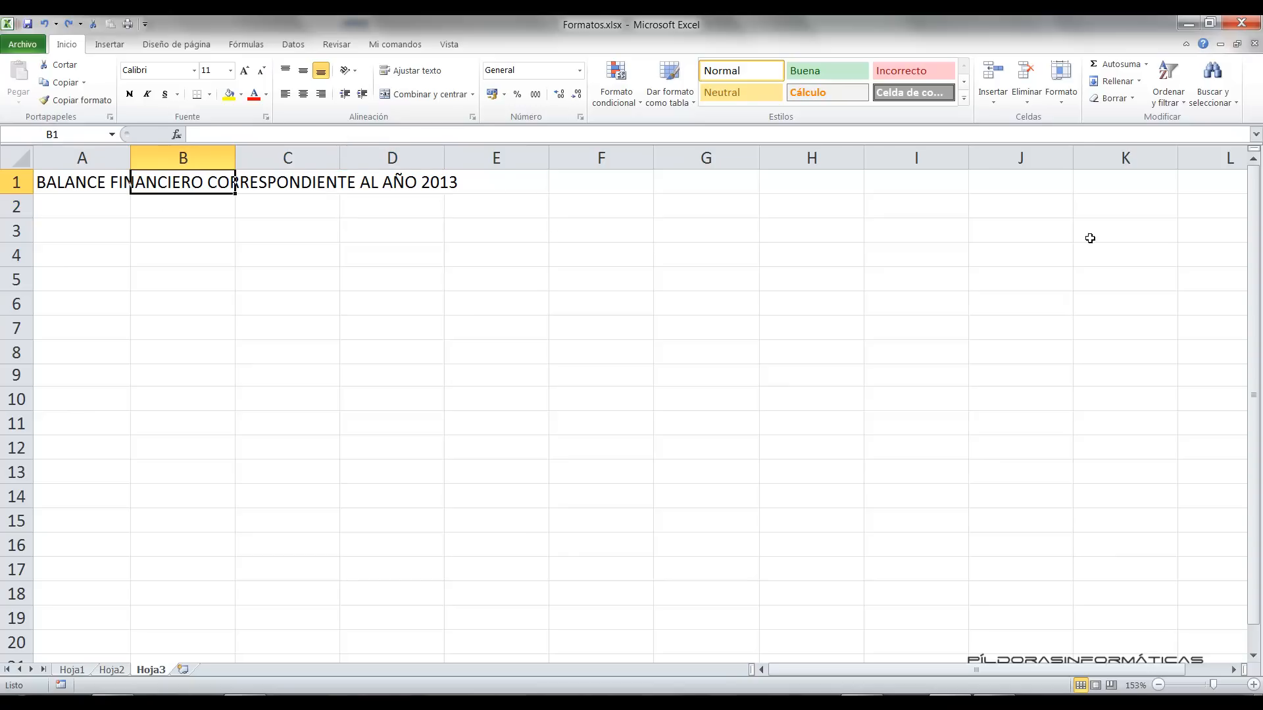
left_click_drag(59, 184, 1124, 190)
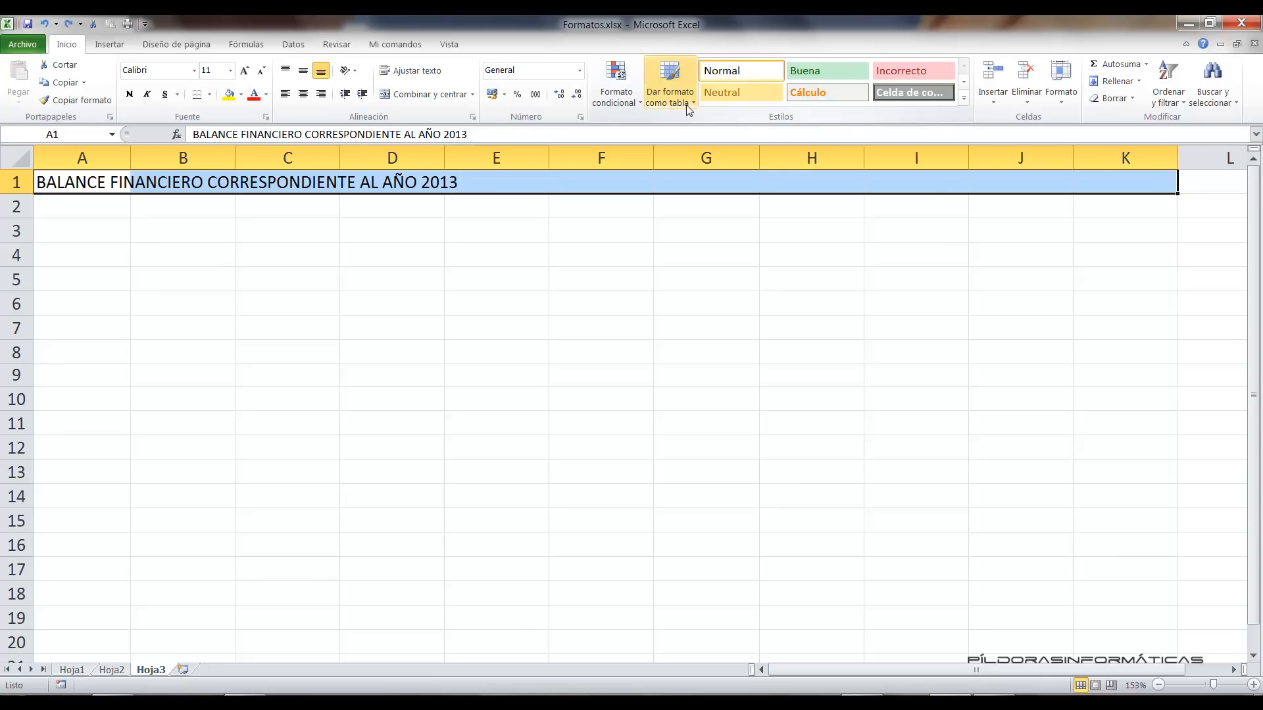
mouse_move(369, 82)
left_mouse_down()
mouse_move(469, 110)
mouse_move(599, 212)
left_mouse_up()
key("ctrl+z")
left_click_drag(434, 111, 473, 379)
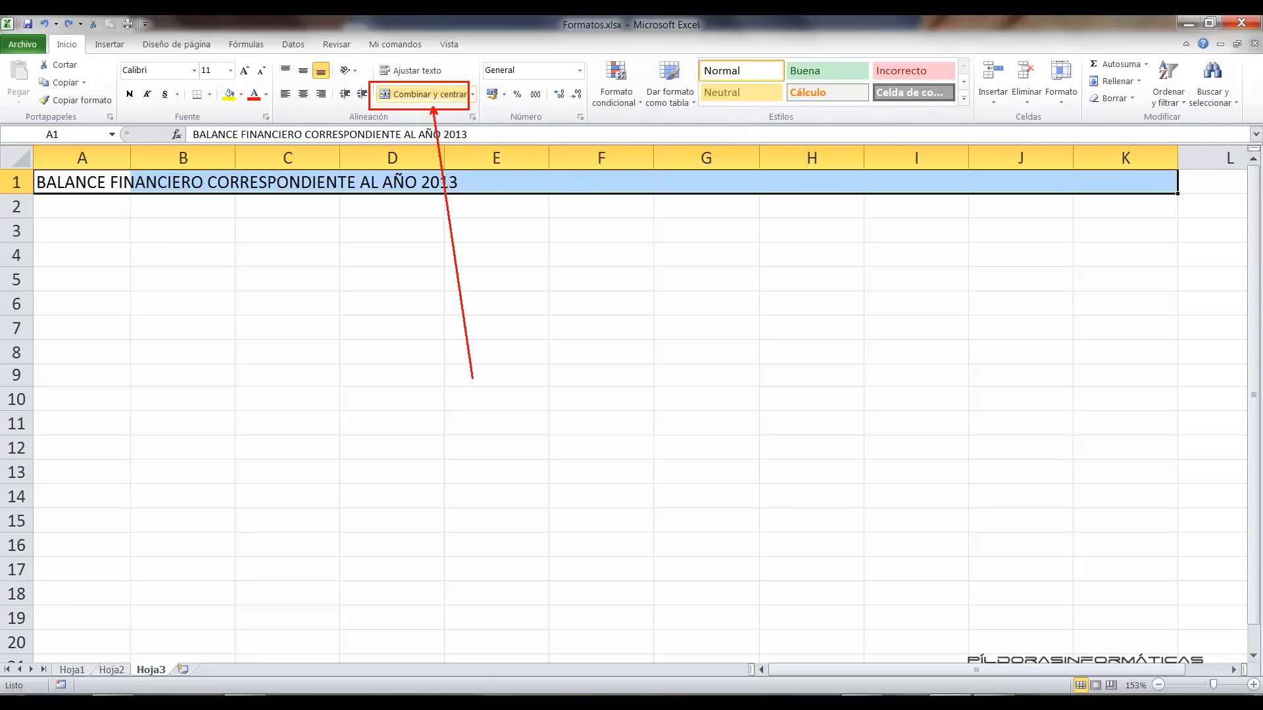
key("Escape")
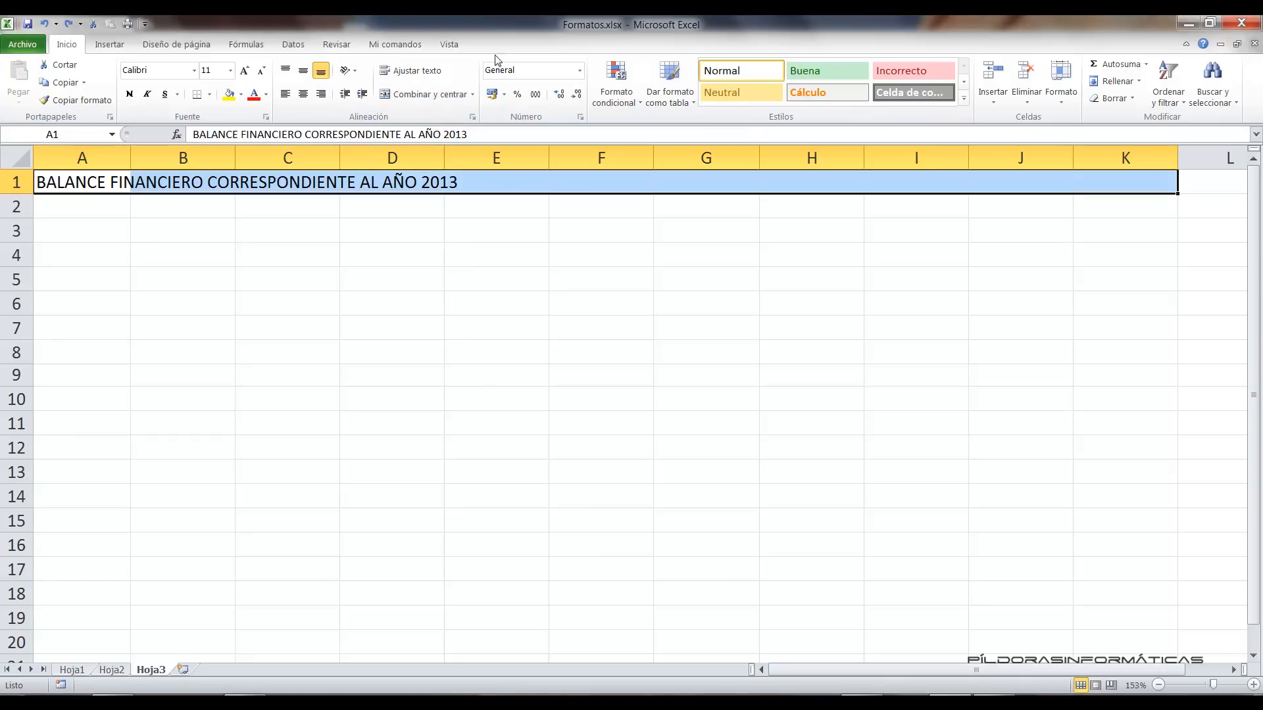
left_click(473, 95)
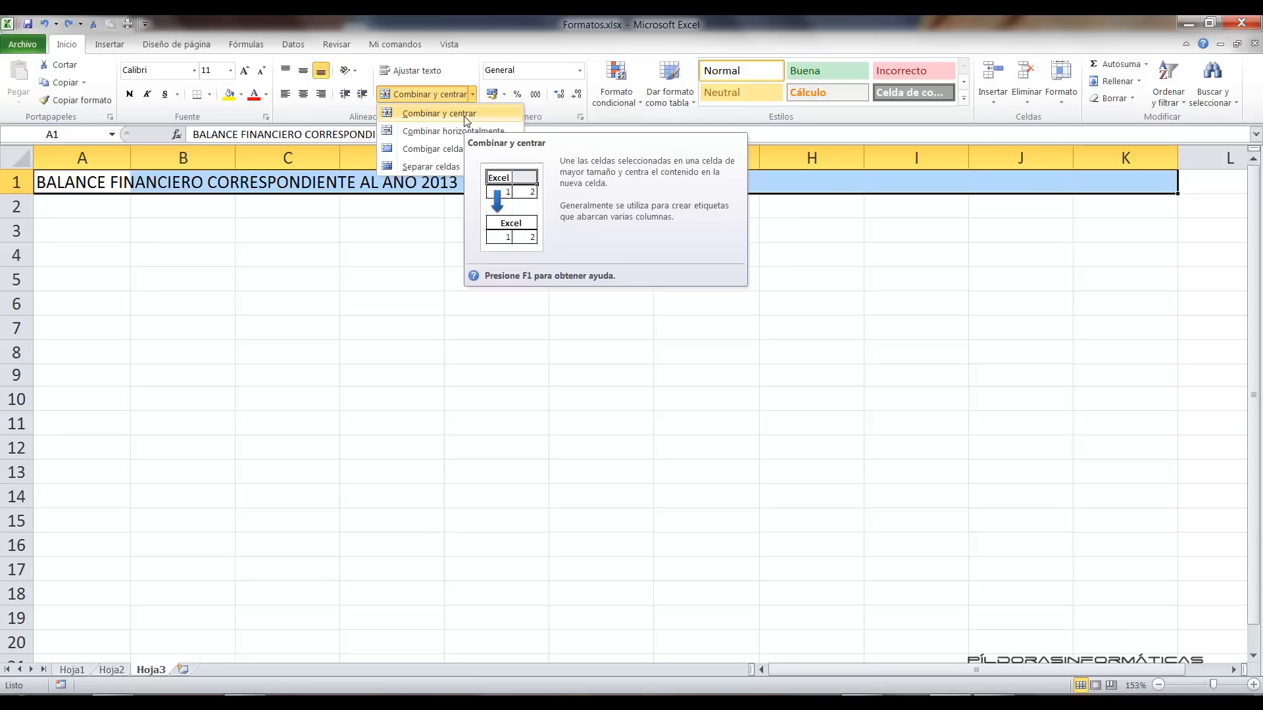
left_click(466, 114)
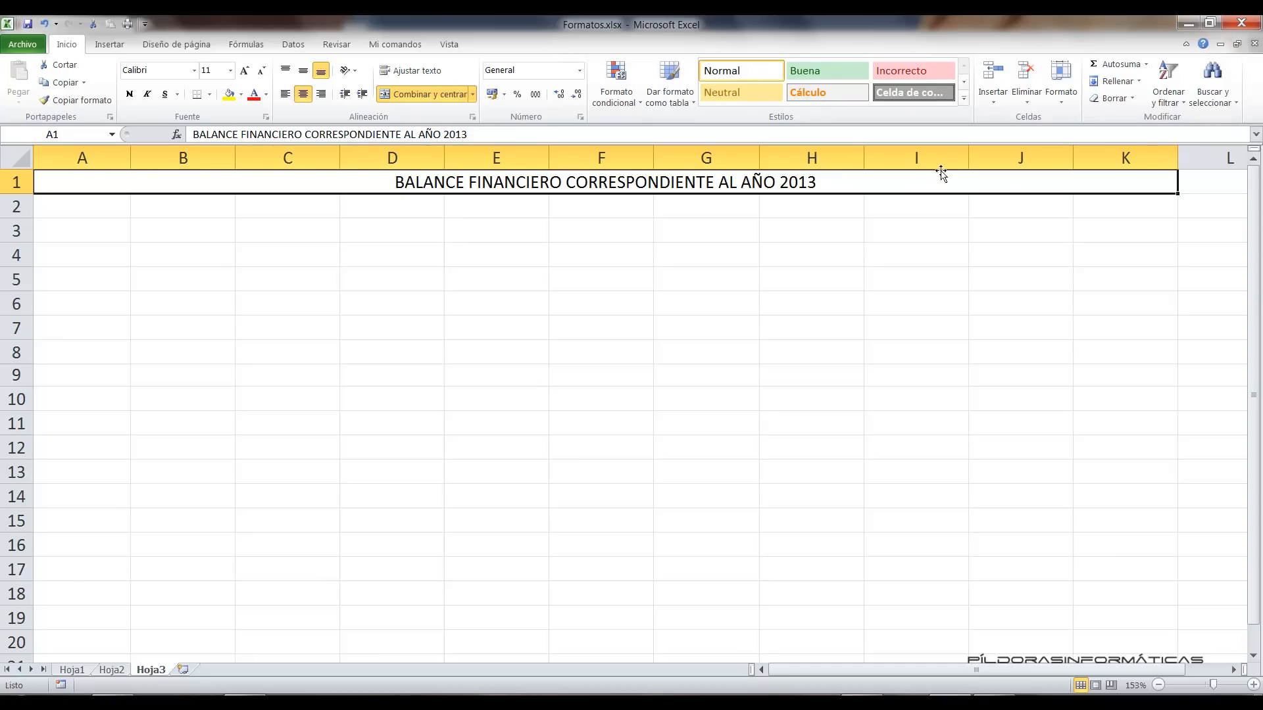
Check how far the merged title cell extends by selecting L1, the title cell and B4 in turn.
left_click(1220, 184)
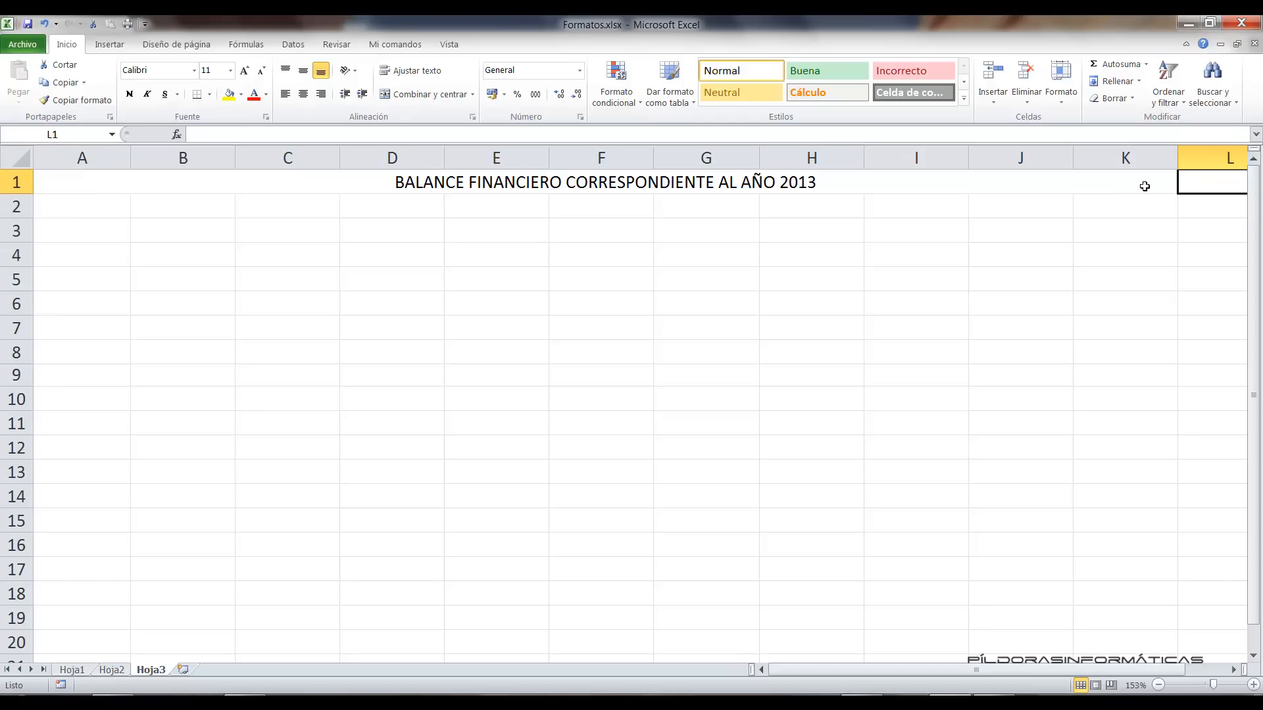
left_click(1043, 186)
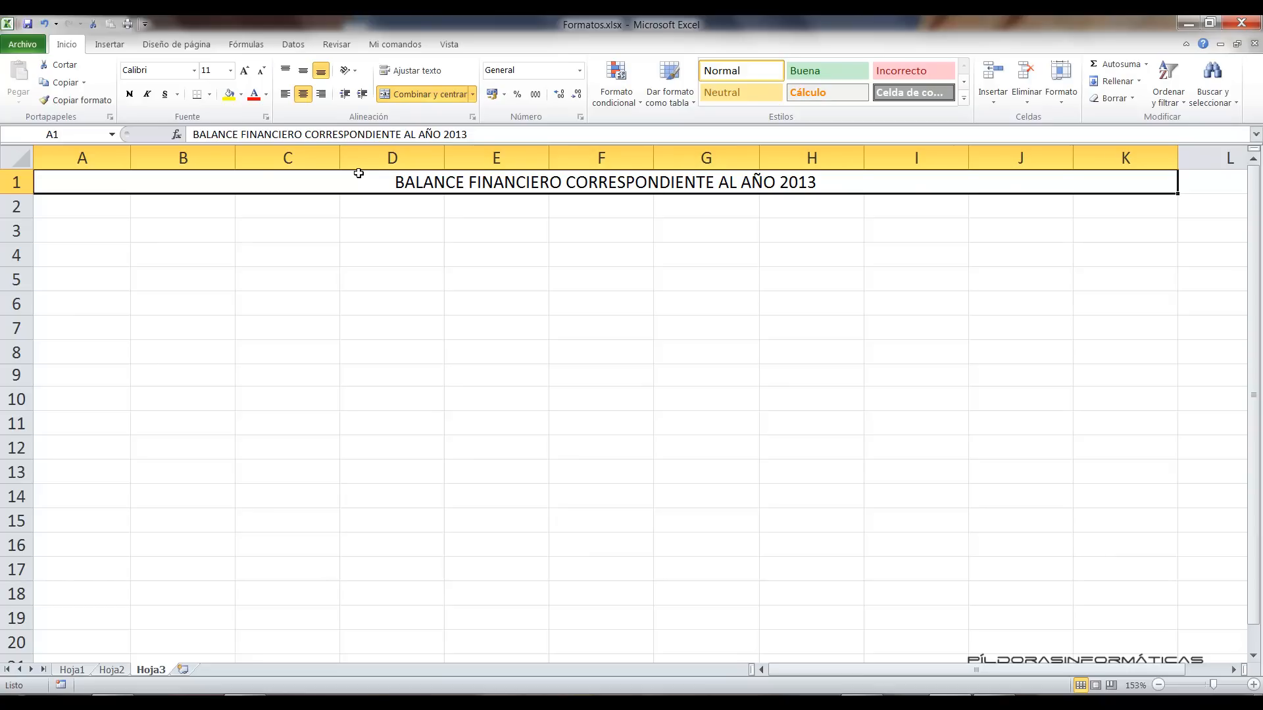
left_click(199, 255)
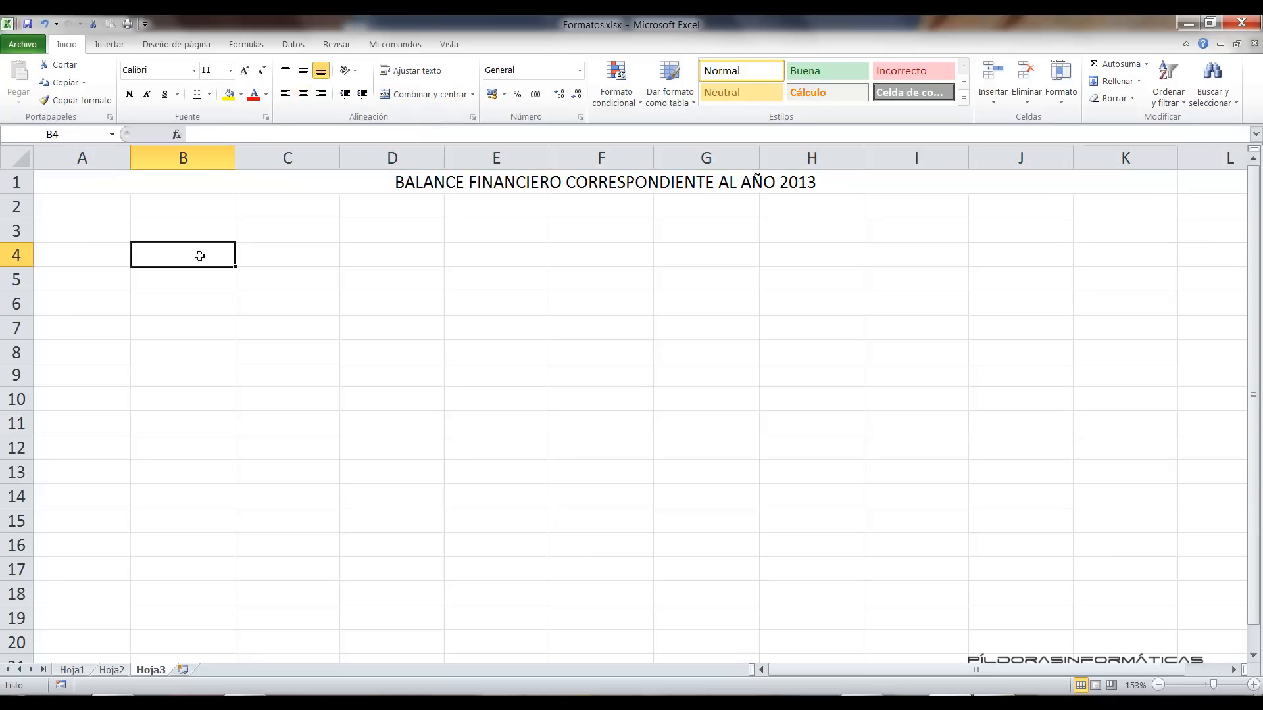
Enter "Resultados financieros del mes de Enero" in cell A3.
left_click(111, 237)
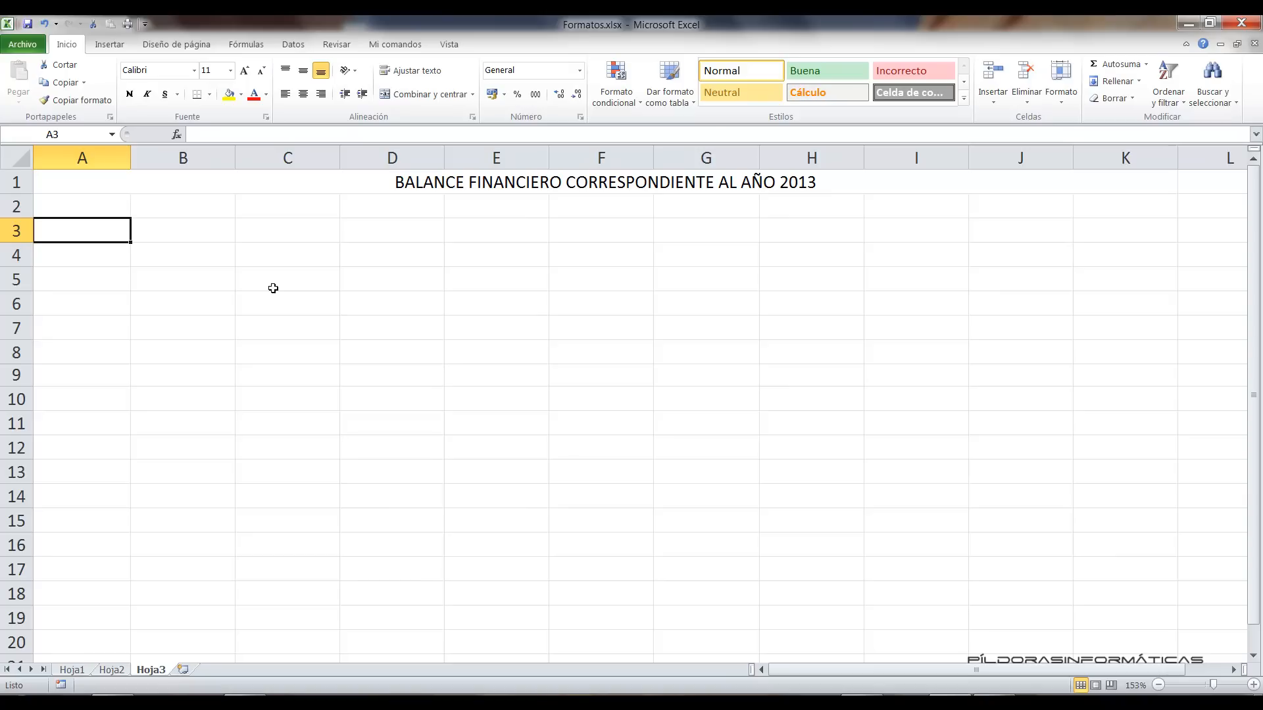
type("Resulta")
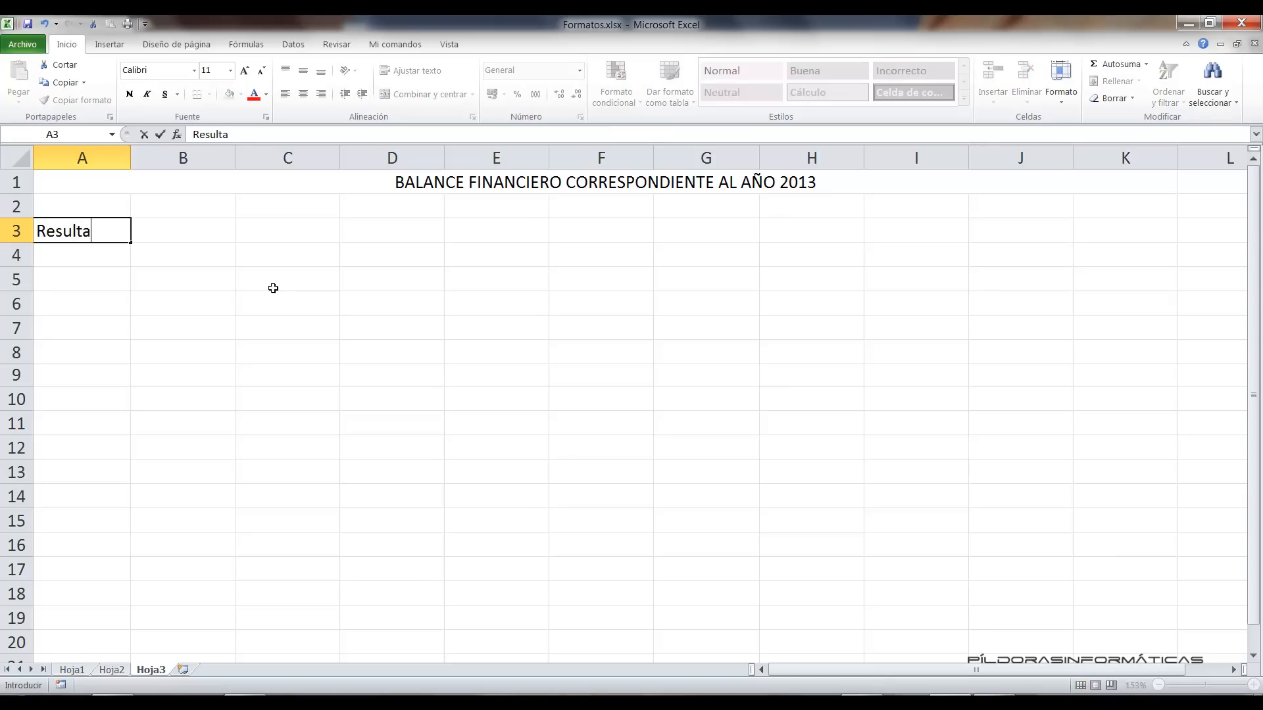
type("dos financi")
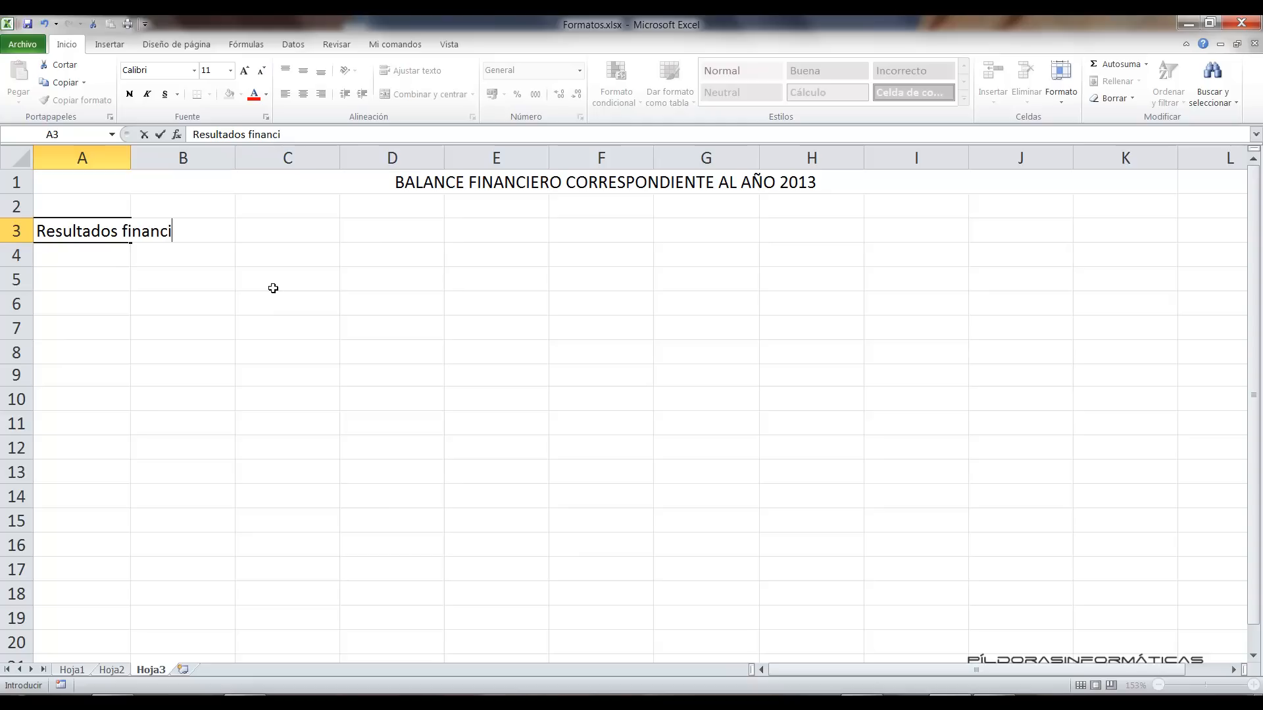
type("eros del mes de Enero")
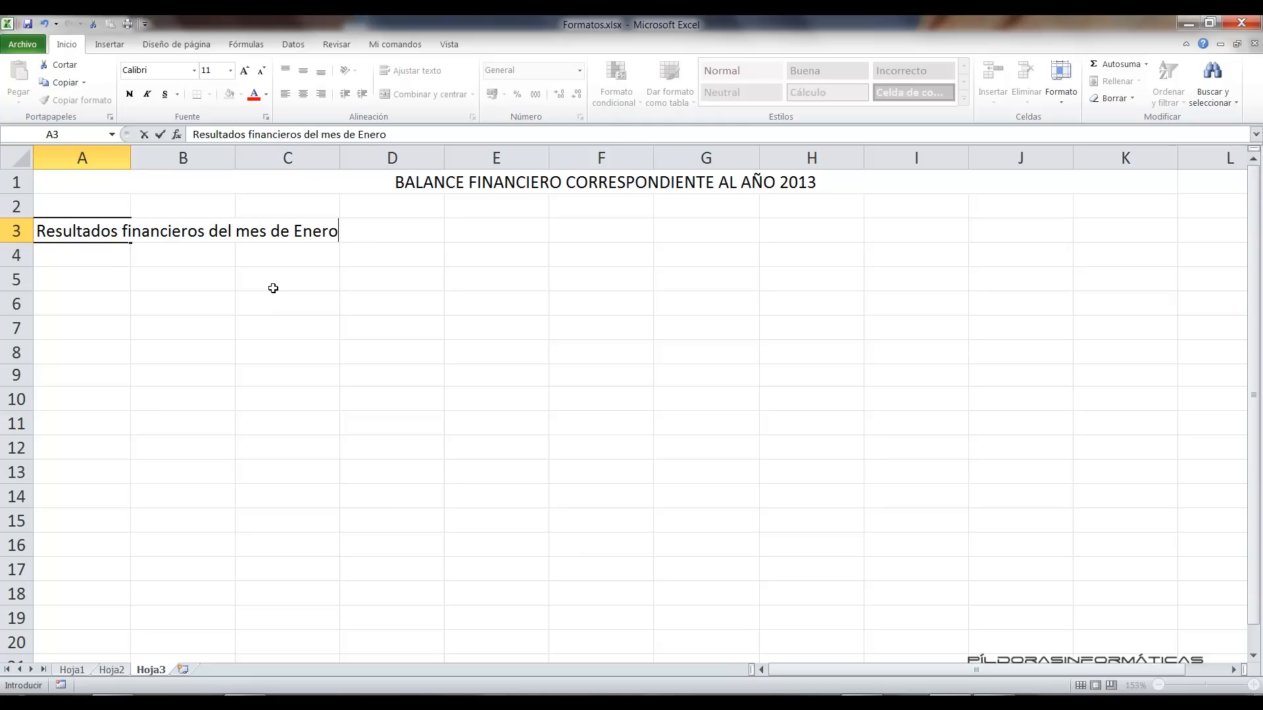
left_click(241, 305)
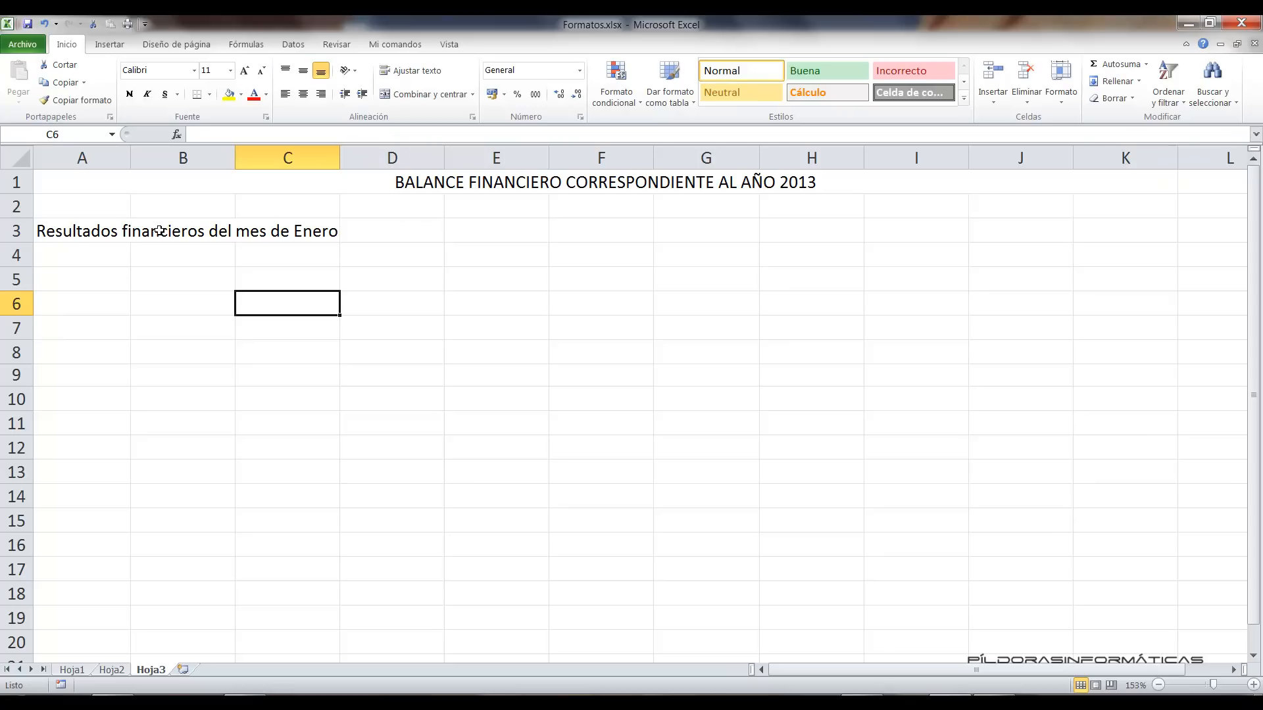
Wrap the text of cell A3 within its column using the Ajustar texto option.
left_click(100, 232)
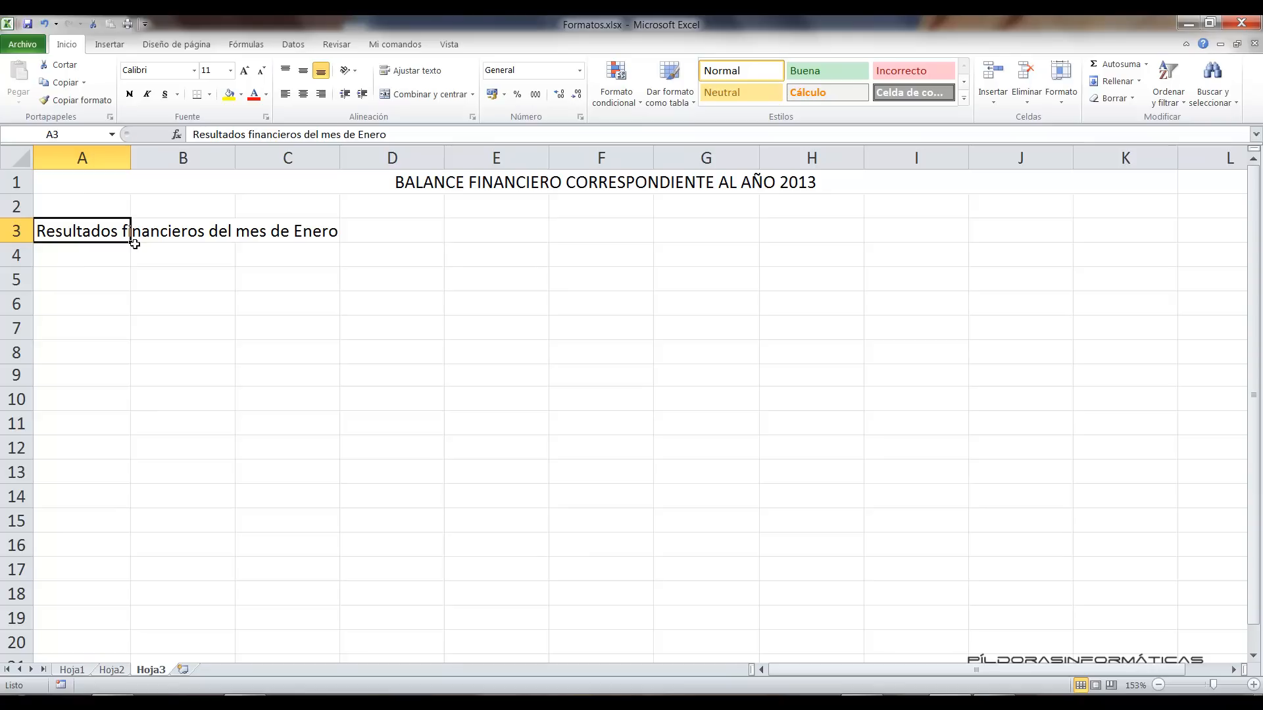
left_click(230, 71)
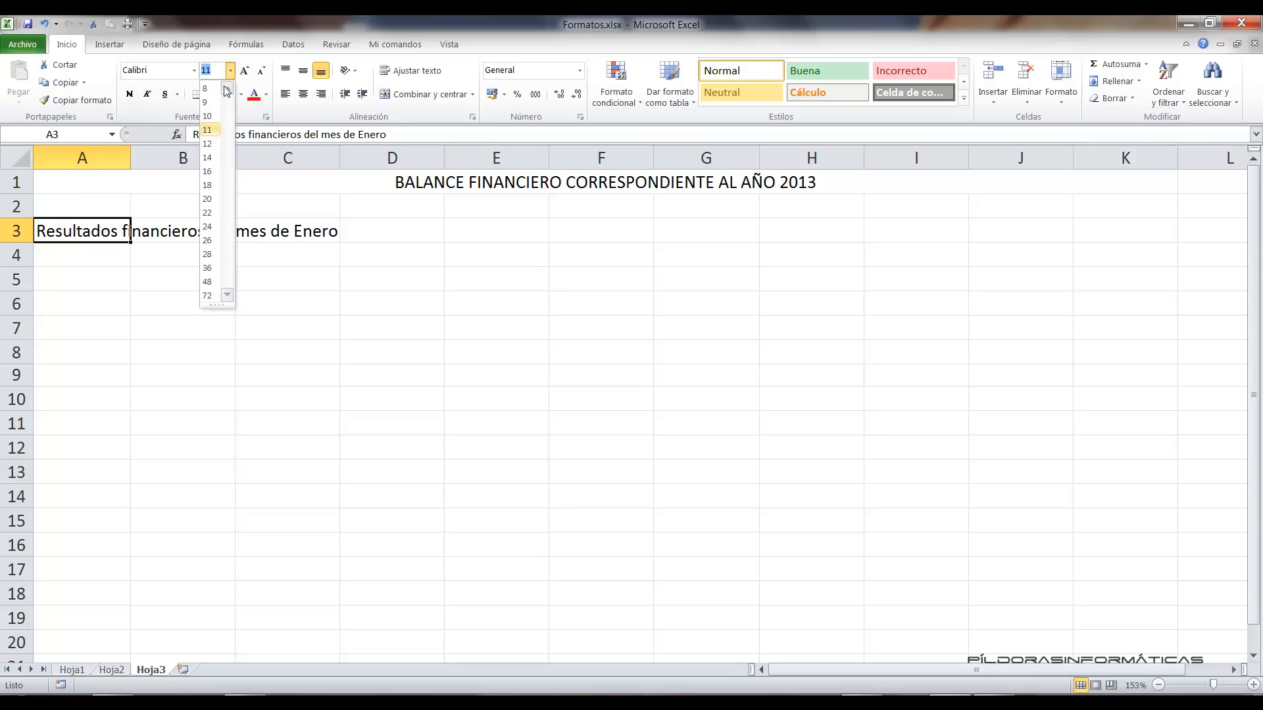
left_click(307, 17)
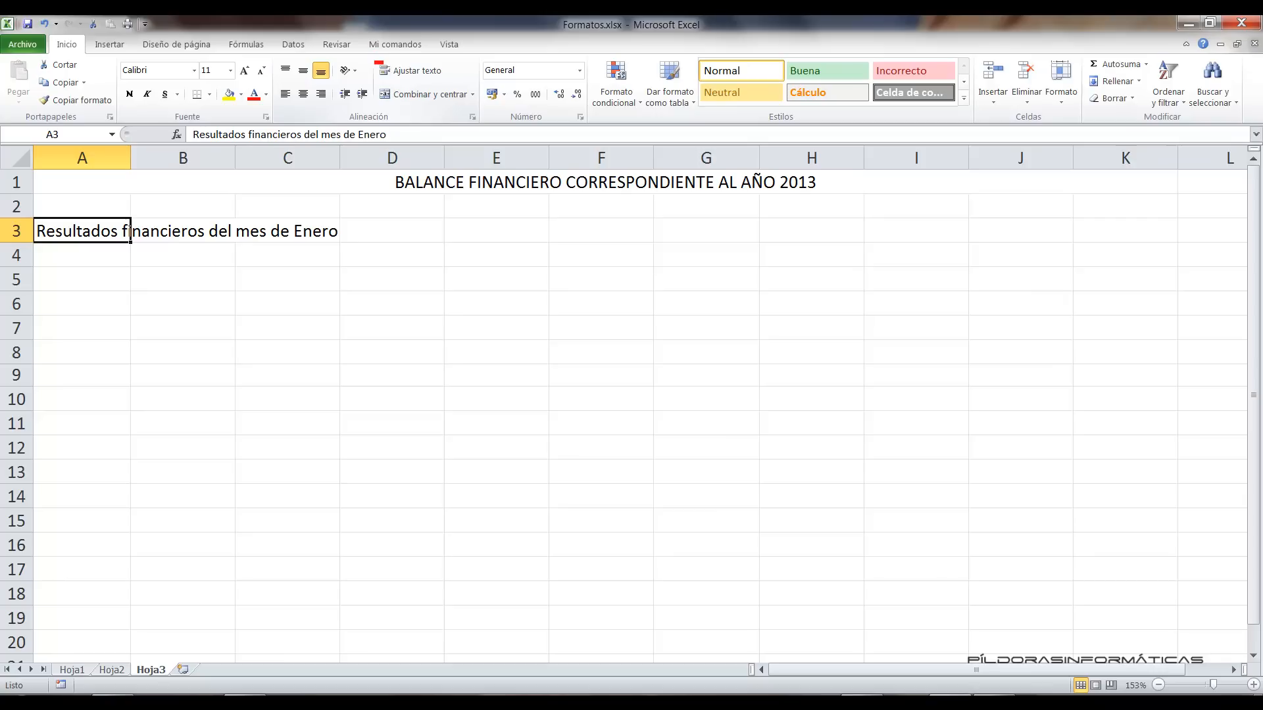
left_click_drag(466, 70, 597, 35)
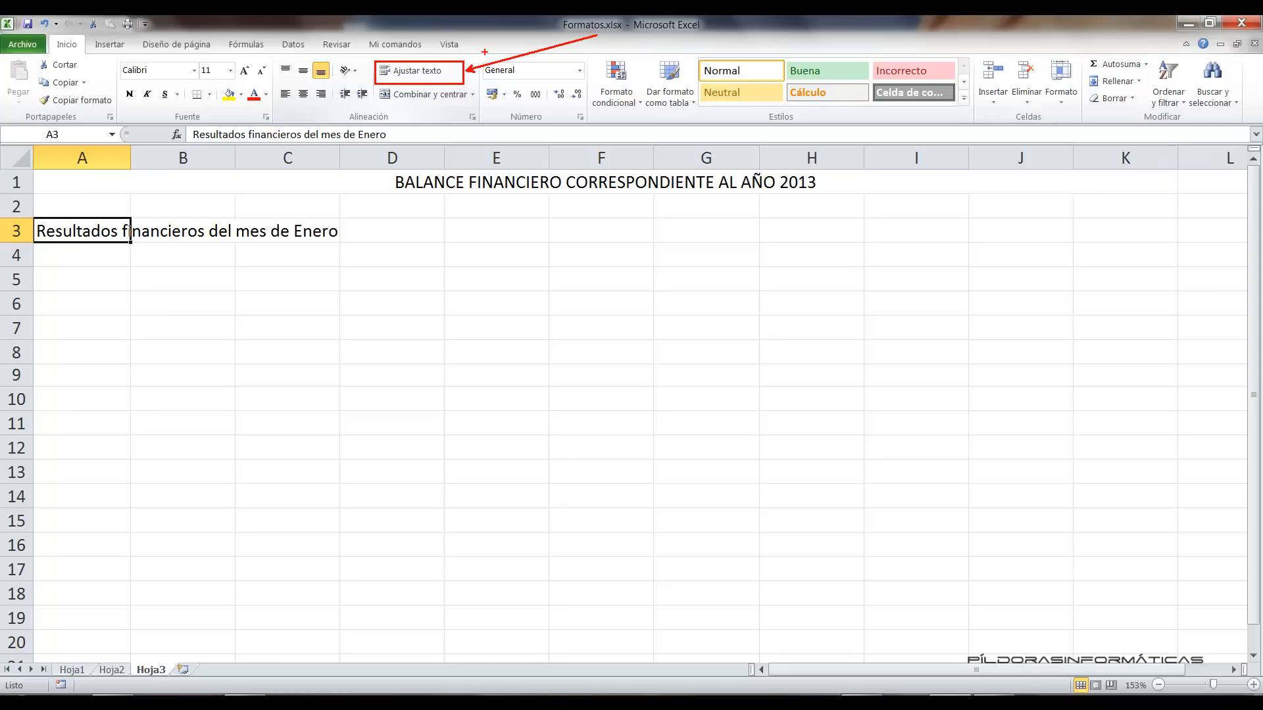
left_click(424, 72)
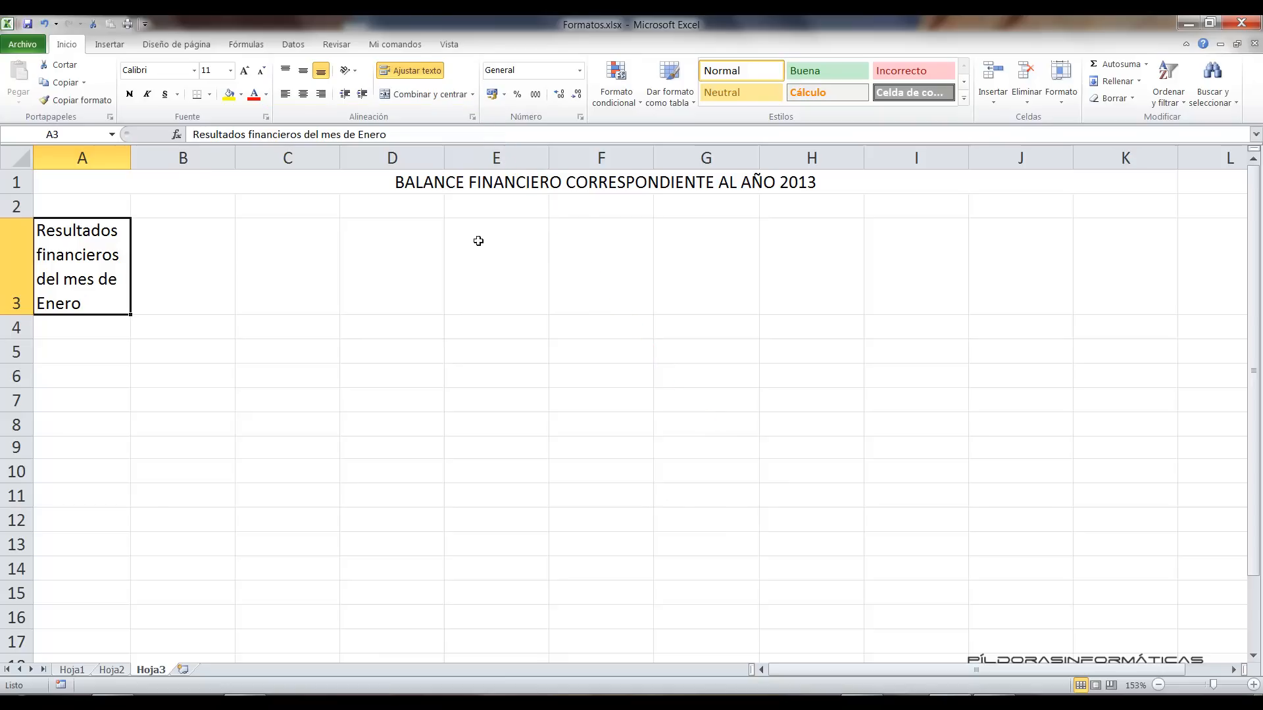
Examine the Ajustar texto and Combinar celdas settings in A3's cell format alignment options, then close them without changes.
left_click(472, 116)
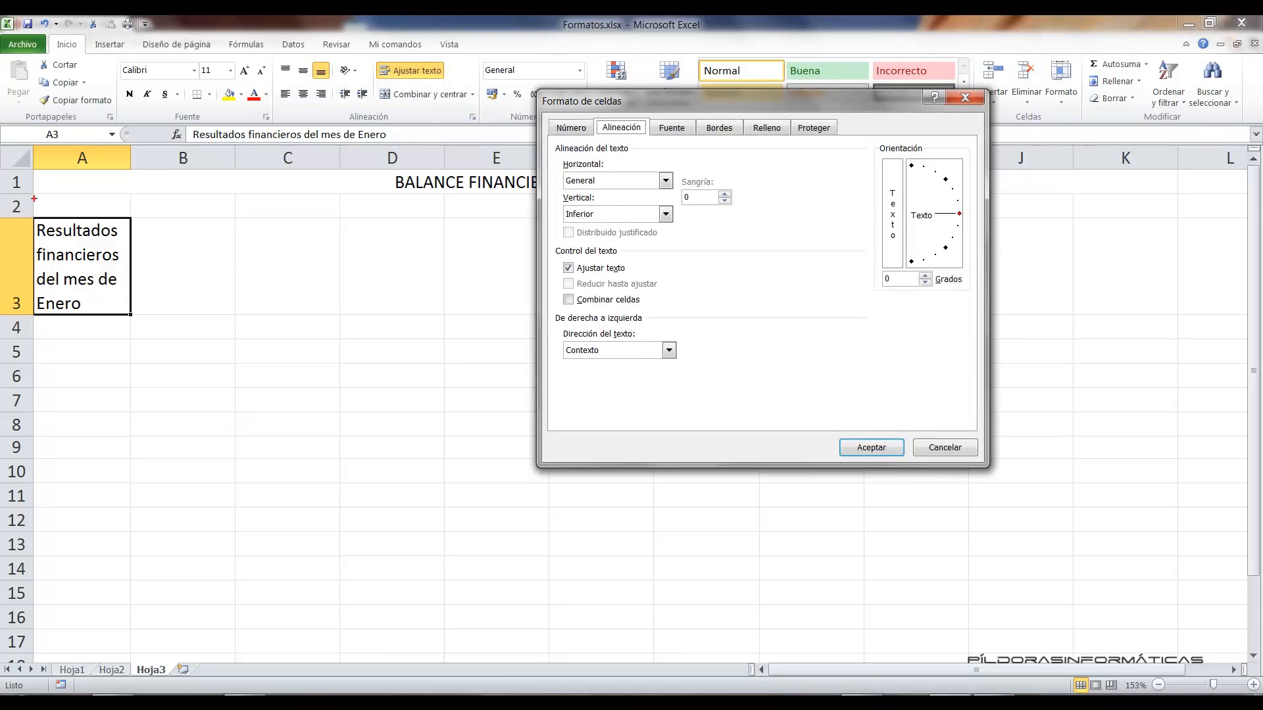
left_click_drag(26, 209, 156, 323)
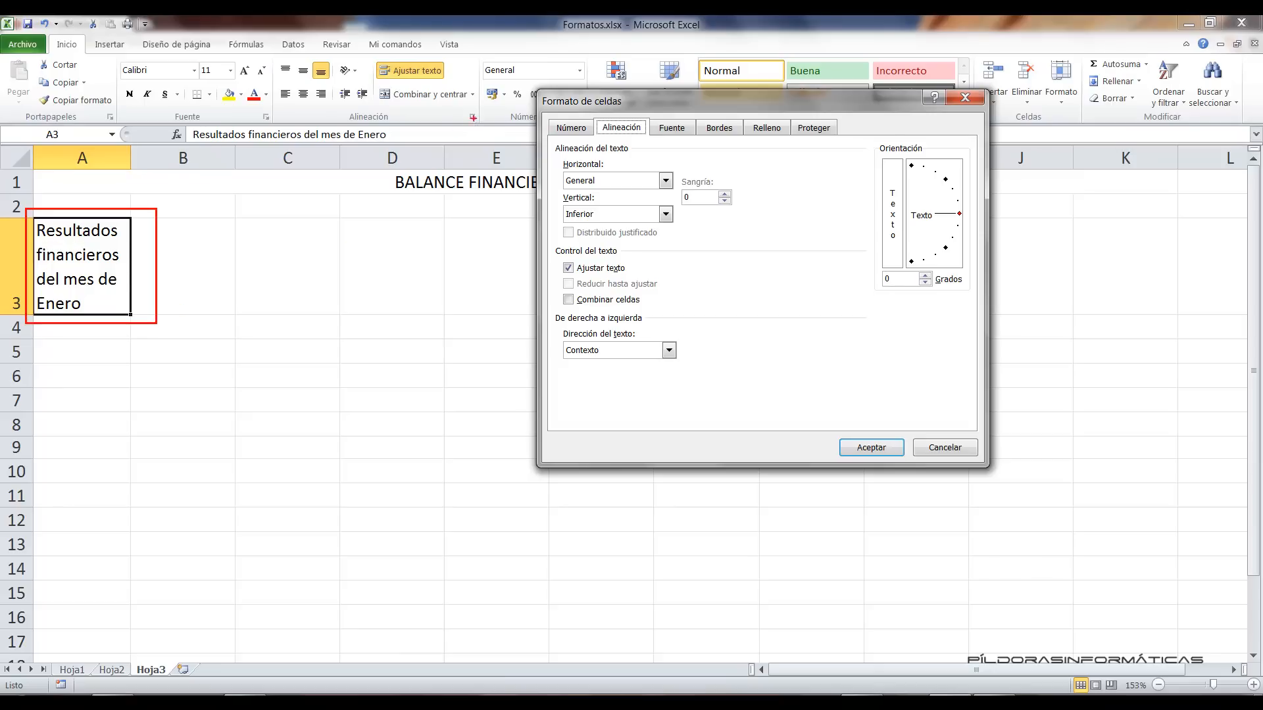
left_click_drag(629, 116, 689, 61)
left_click_drag(555, 250, 641, 277)
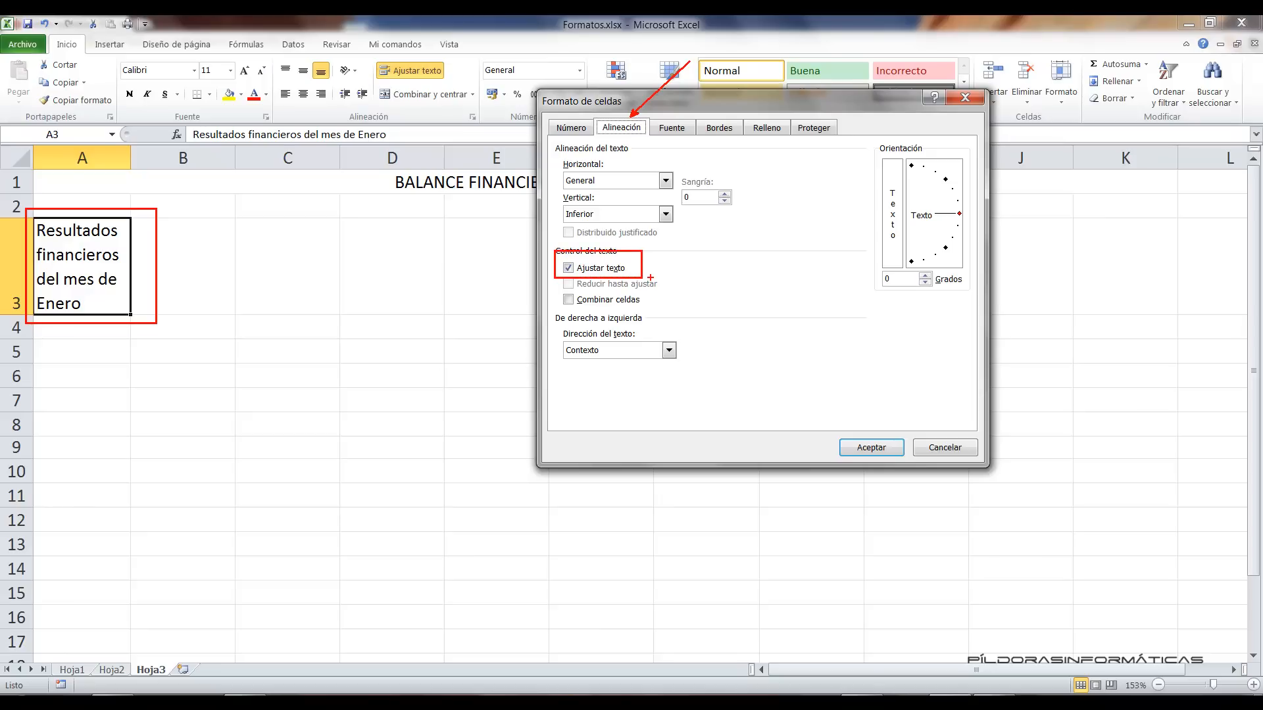
mouse_move(443, 70)
left_mouse_down()
mouse_move(504, 141)
mouse_move(559, 255)
left_mouse_up()
left_click_drag(403, 107, 563, 300)
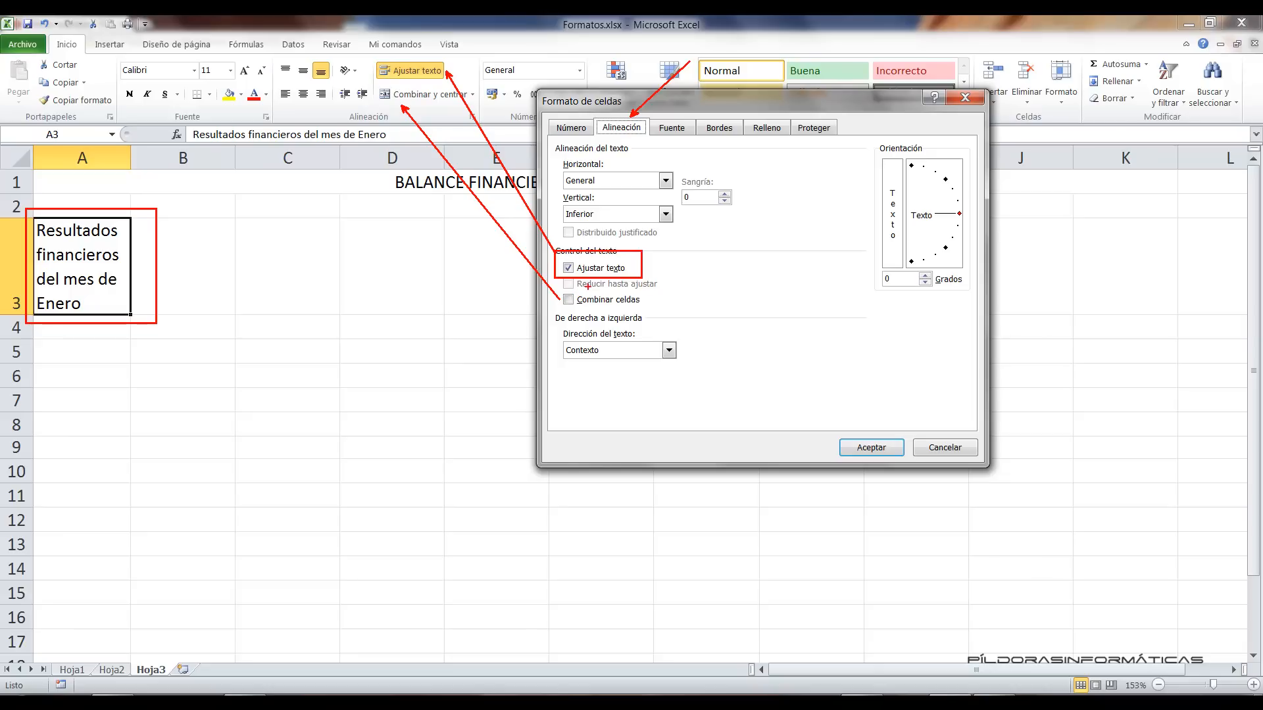
key("Escape")
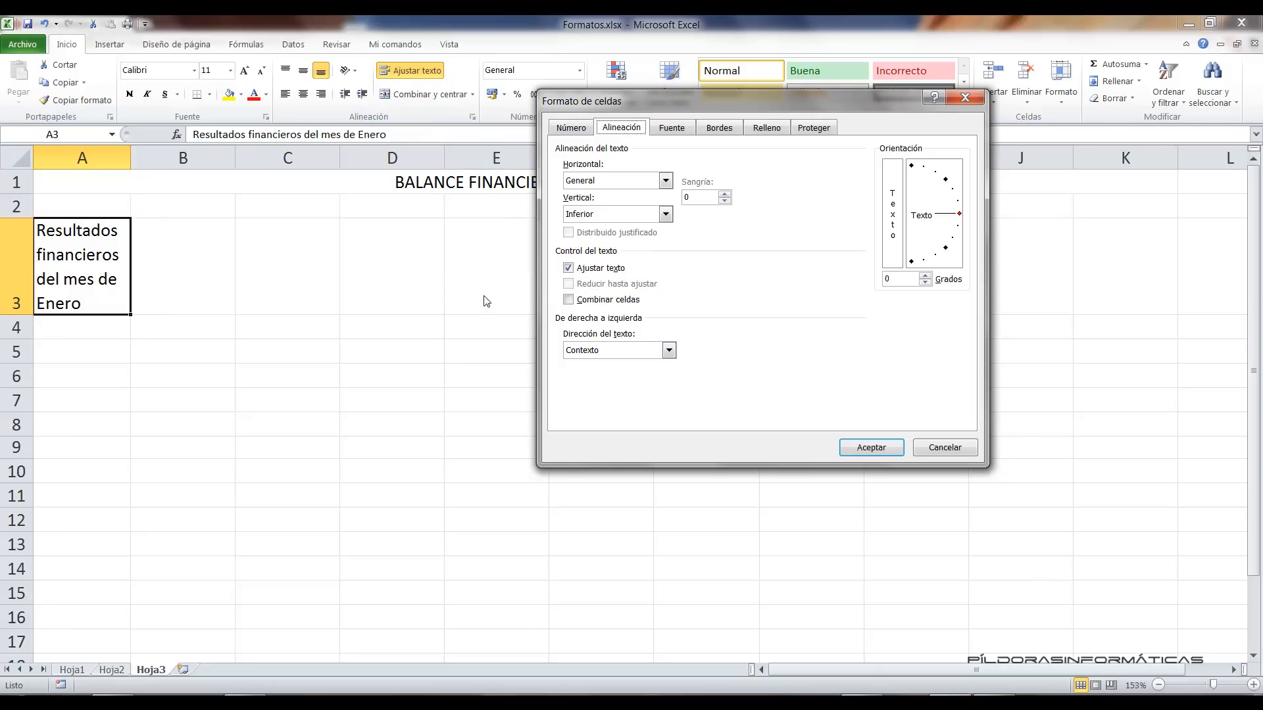
left_click(952, 450)
Examine the Combinar celdas setting in the merged title cell's format alignment options, then close them without changes.
left_click(164, 186)
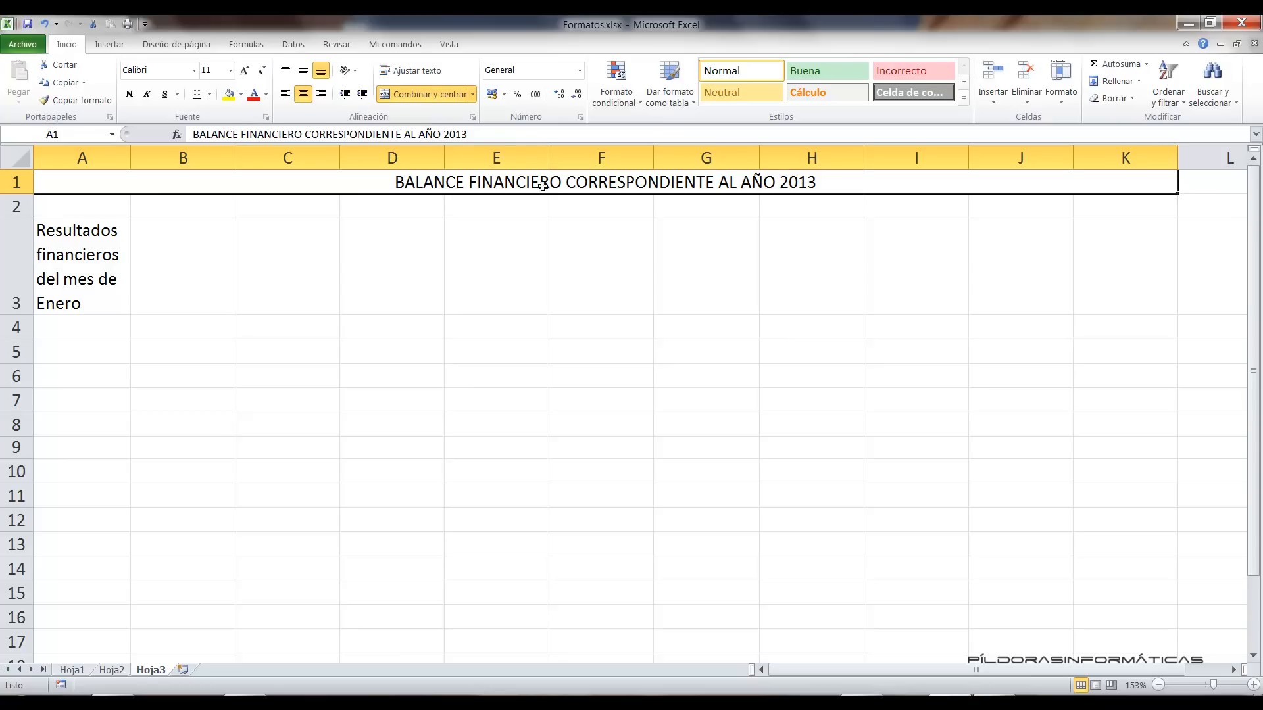
left_click(474, 118)
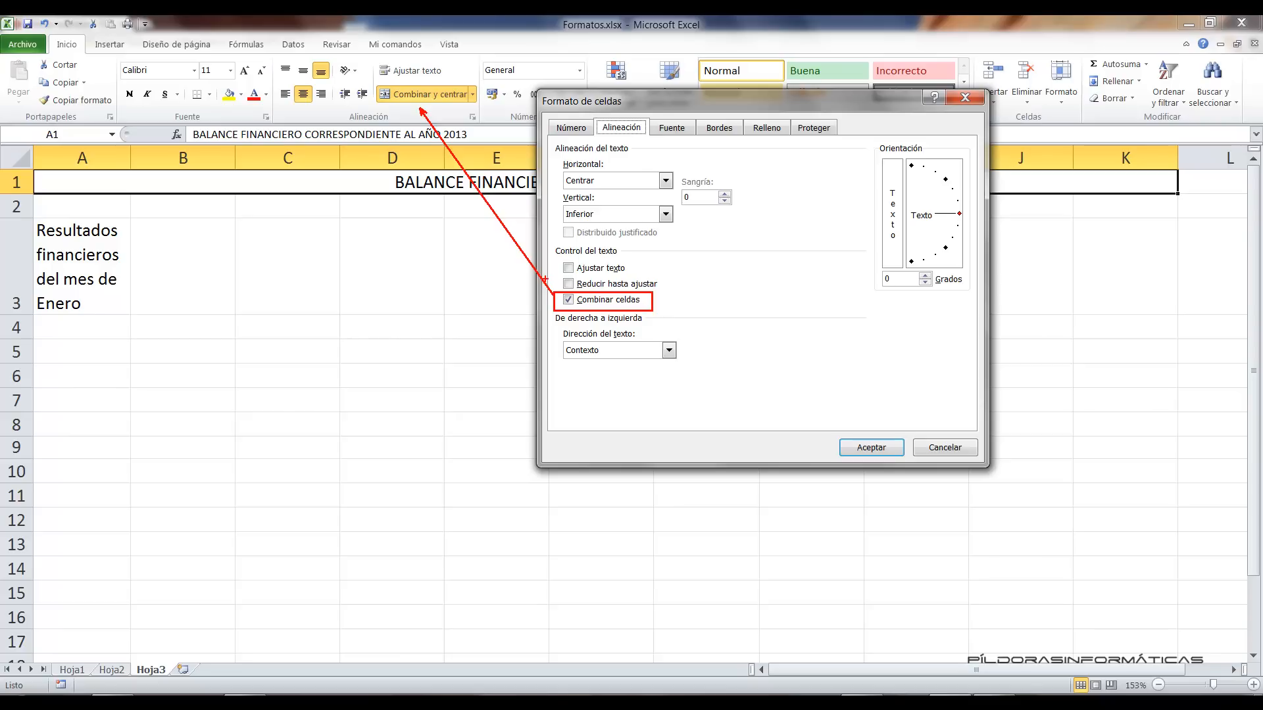
left_click(953, 452)
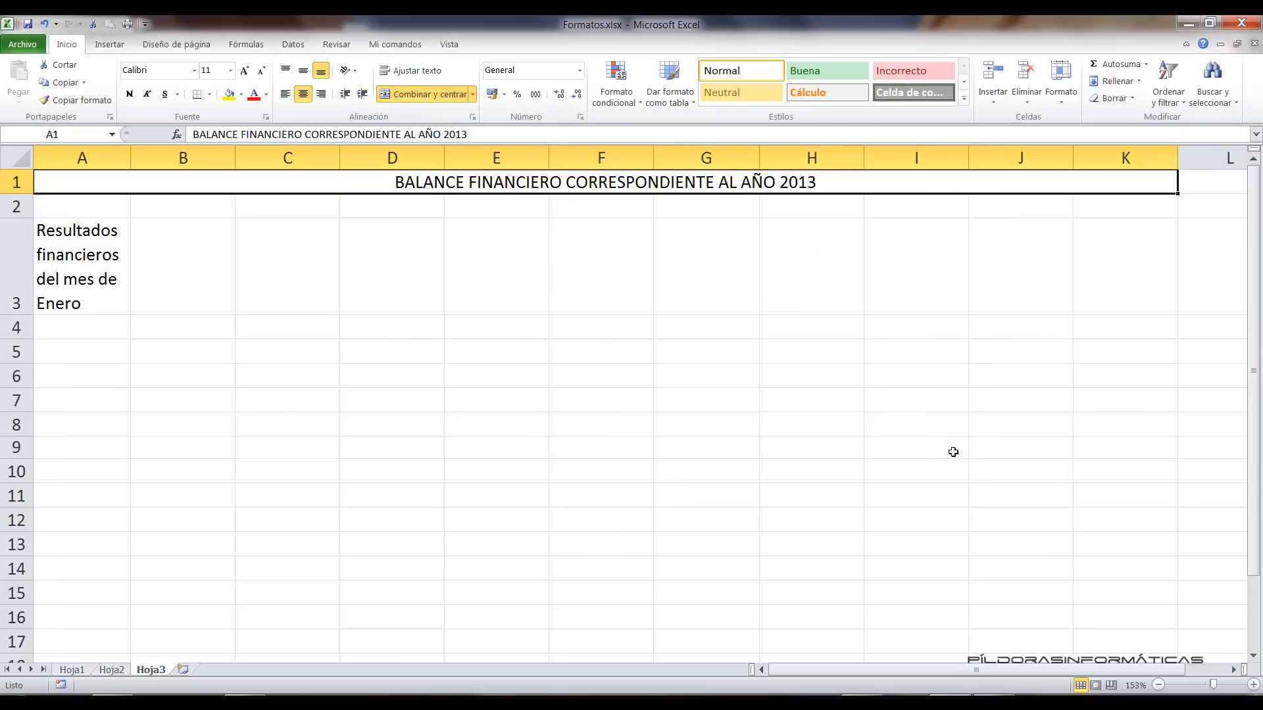
key("ctrl+z")
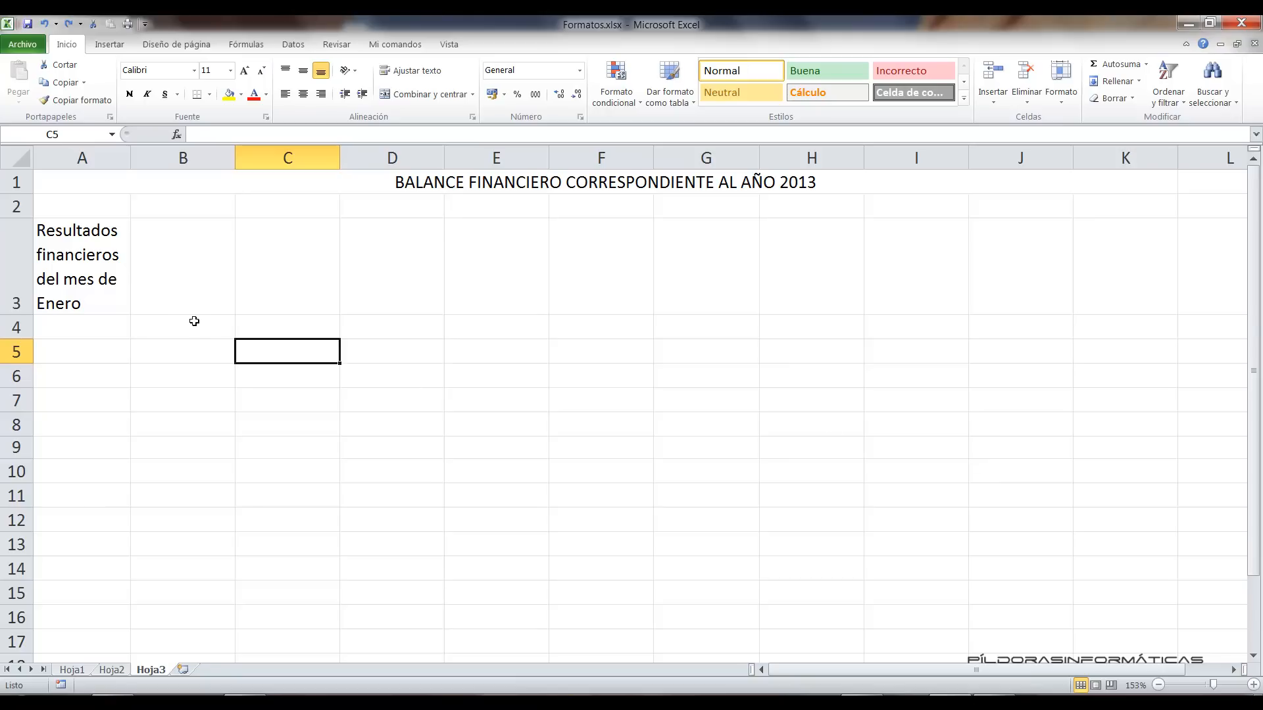
left_click(197, 265)
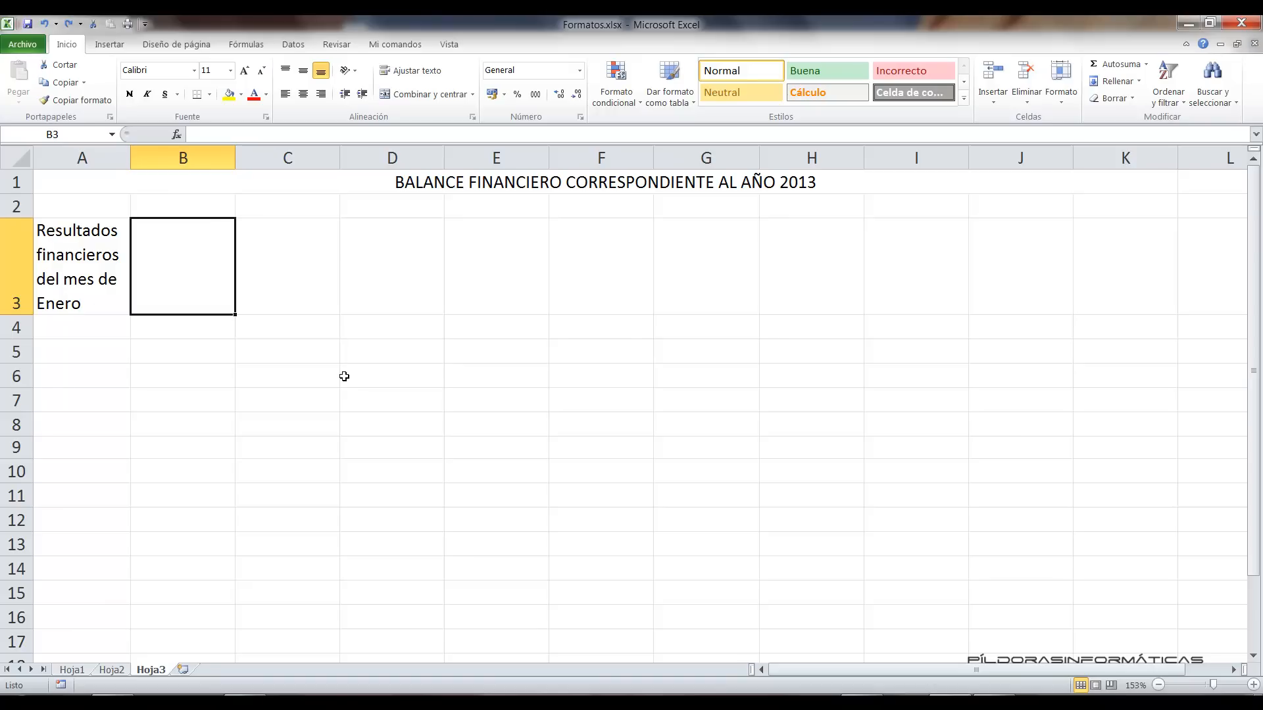
Enter "Resultados financieros del mes de Febrero" in cell A5.
left_click(99, 348)
type("Re")
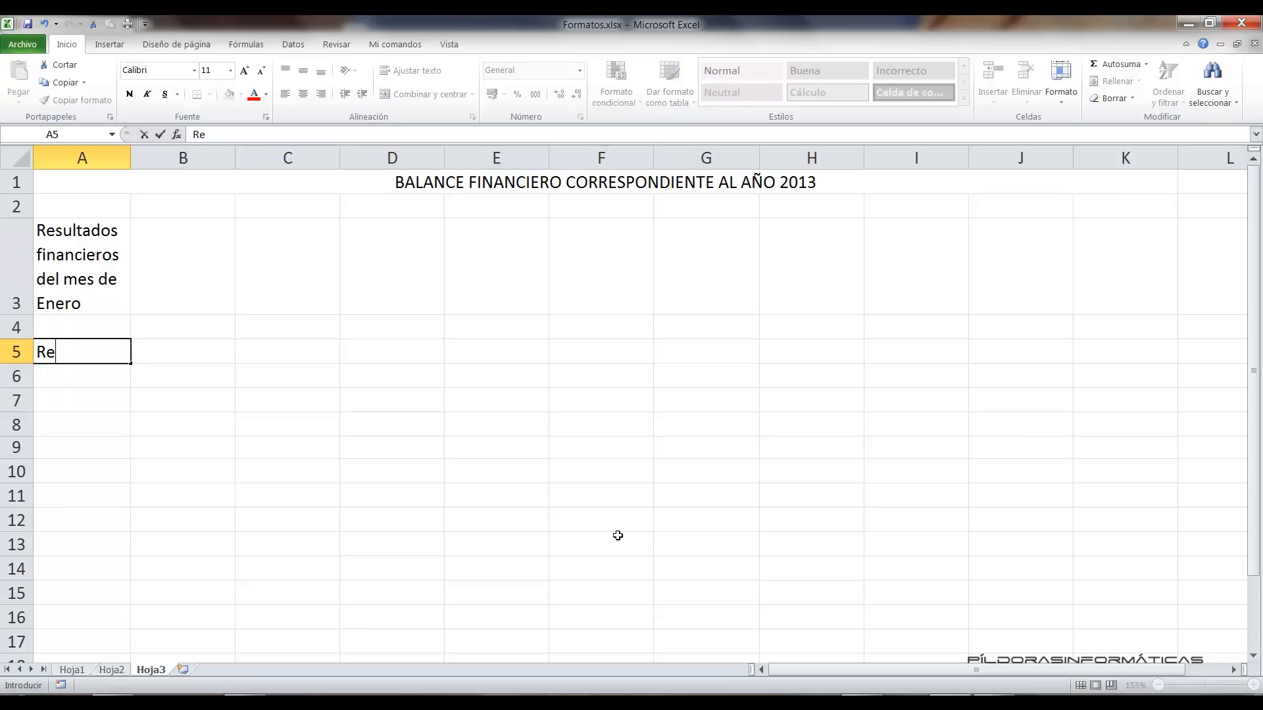
type("sultados financieros")
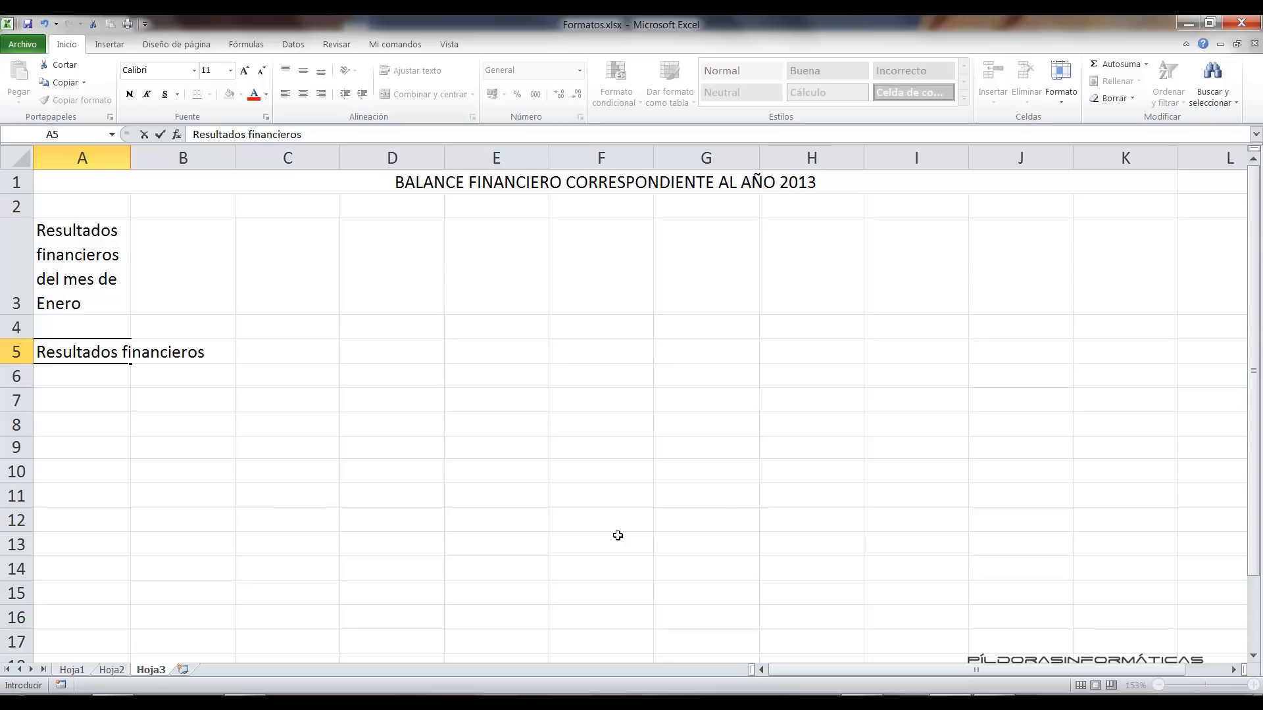
type(" del mes de F")
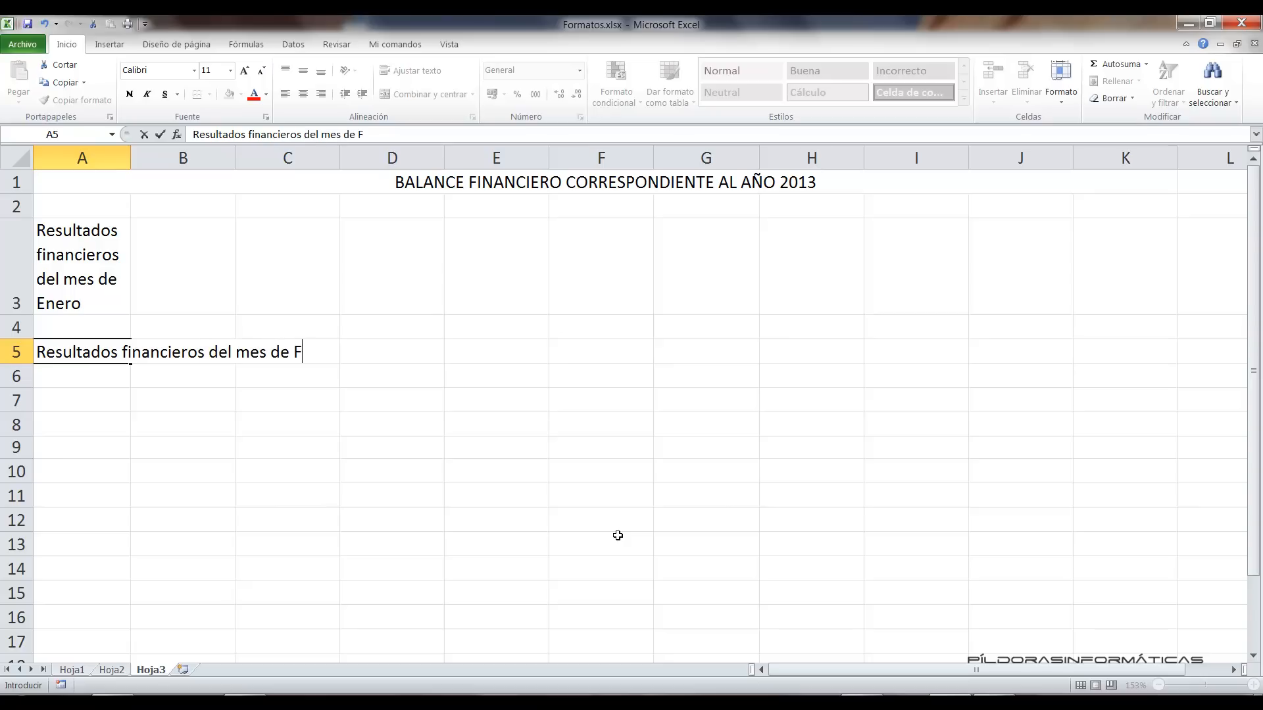
type("ebrero")
key("Return")
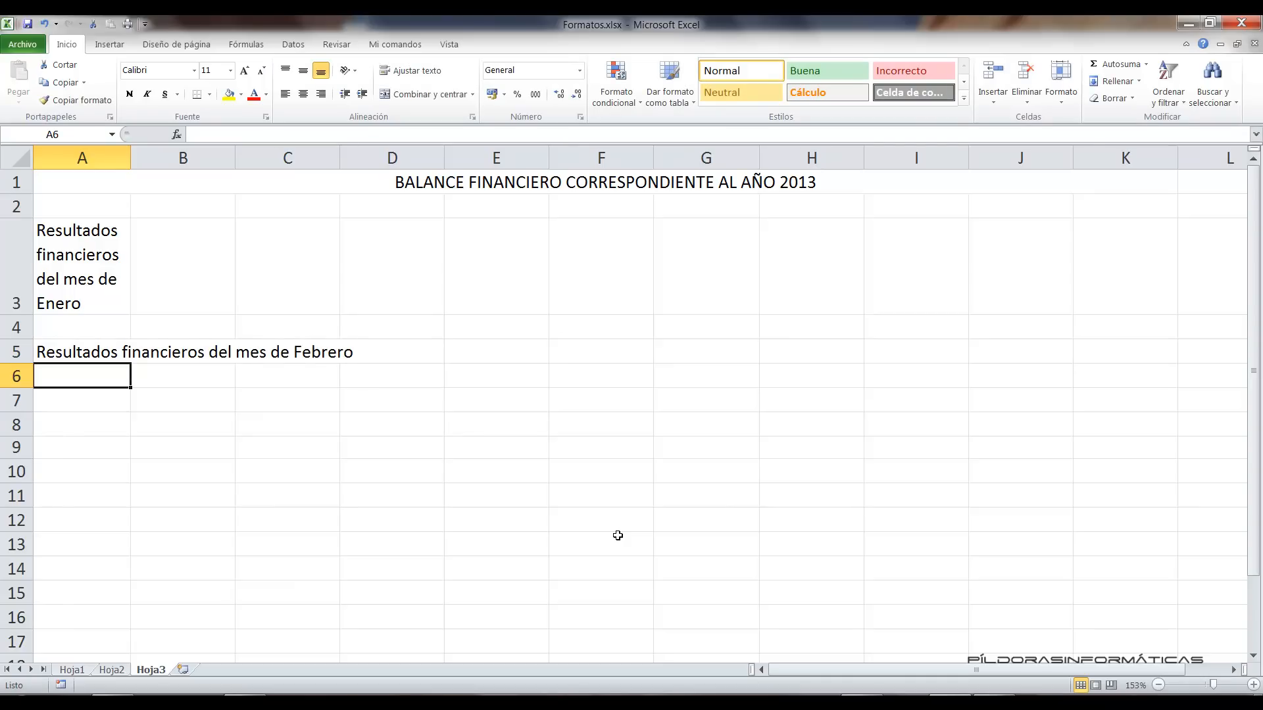
Try shrinking cell A5's text to the column width with the Reducir hasta ajustar option, and undo it.
left_click(60, 355)
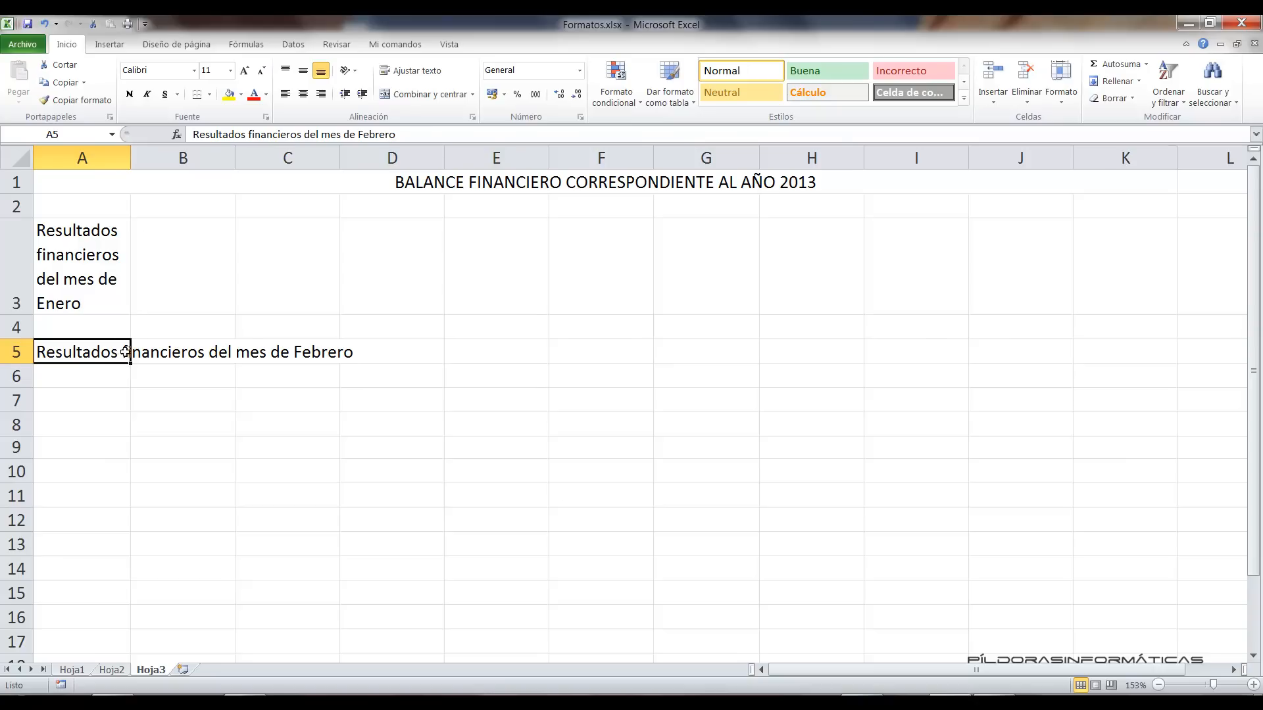
key("ctrl+2")
mouse_move(34, 218)
left_mouse_down()
mouse_move(132, 301)
mouse_move(133, 316)
left_mouse_up()
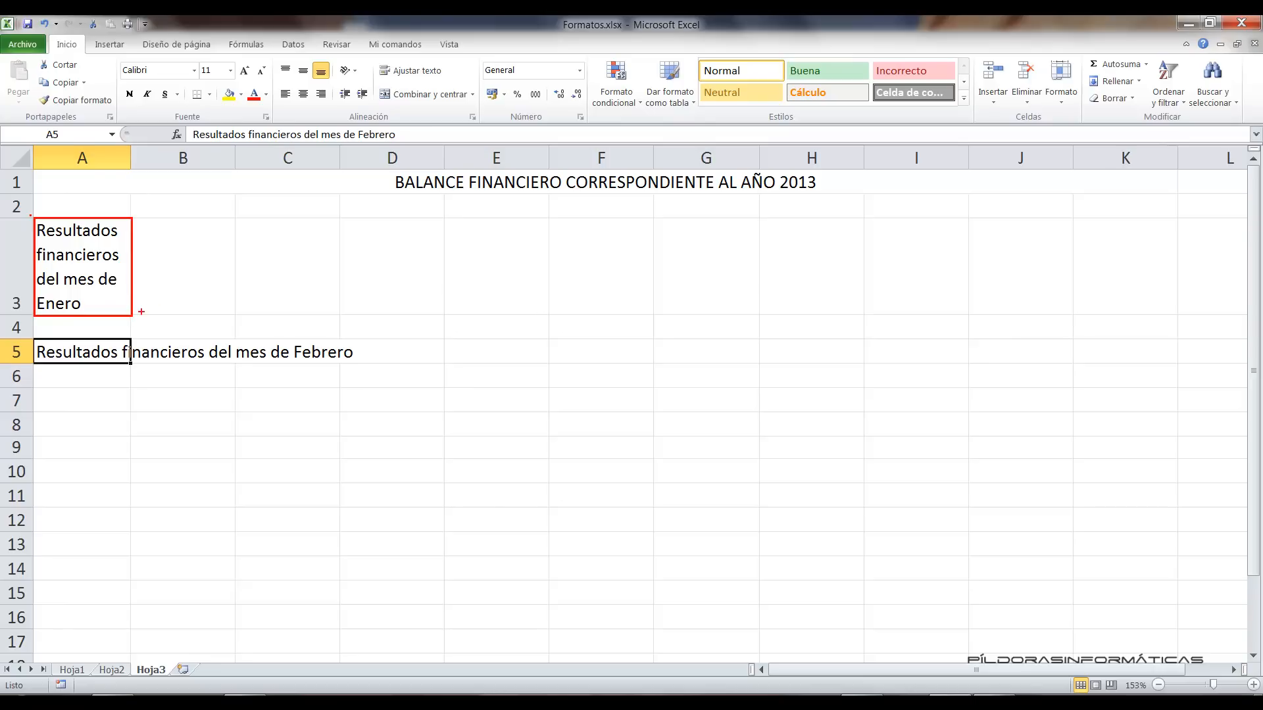
key("Escape")
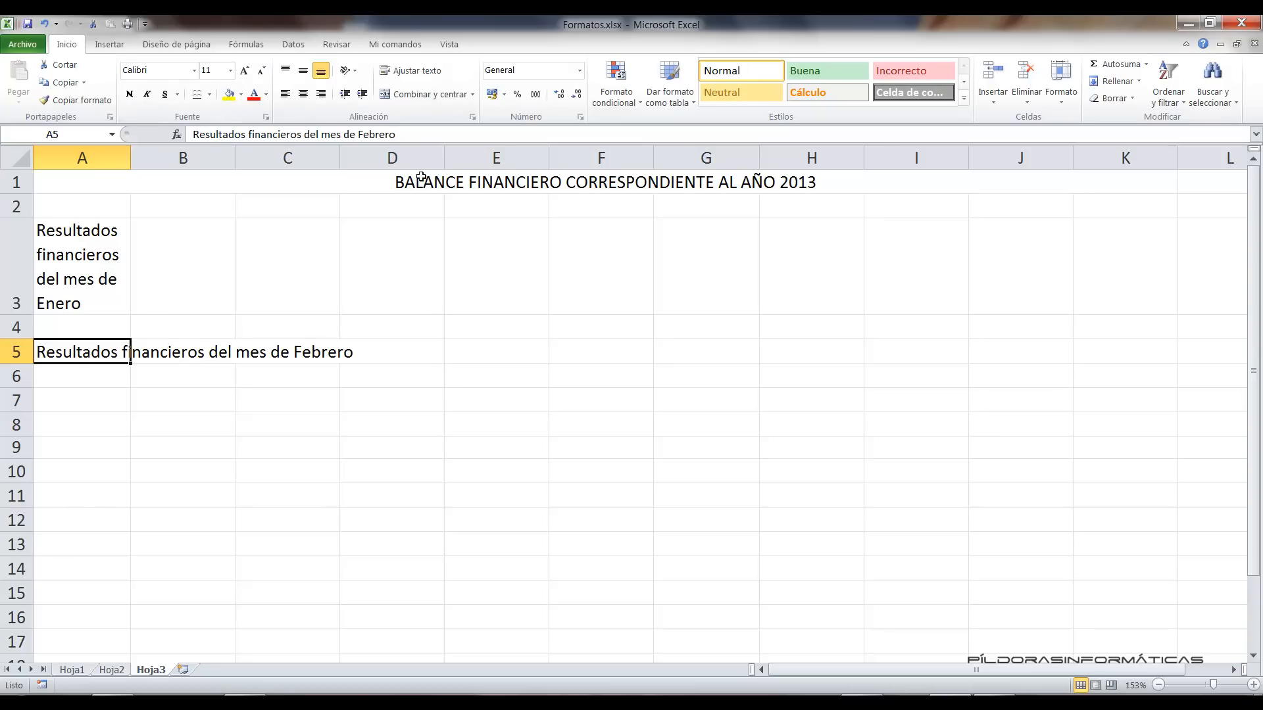
left_click(473, 116)
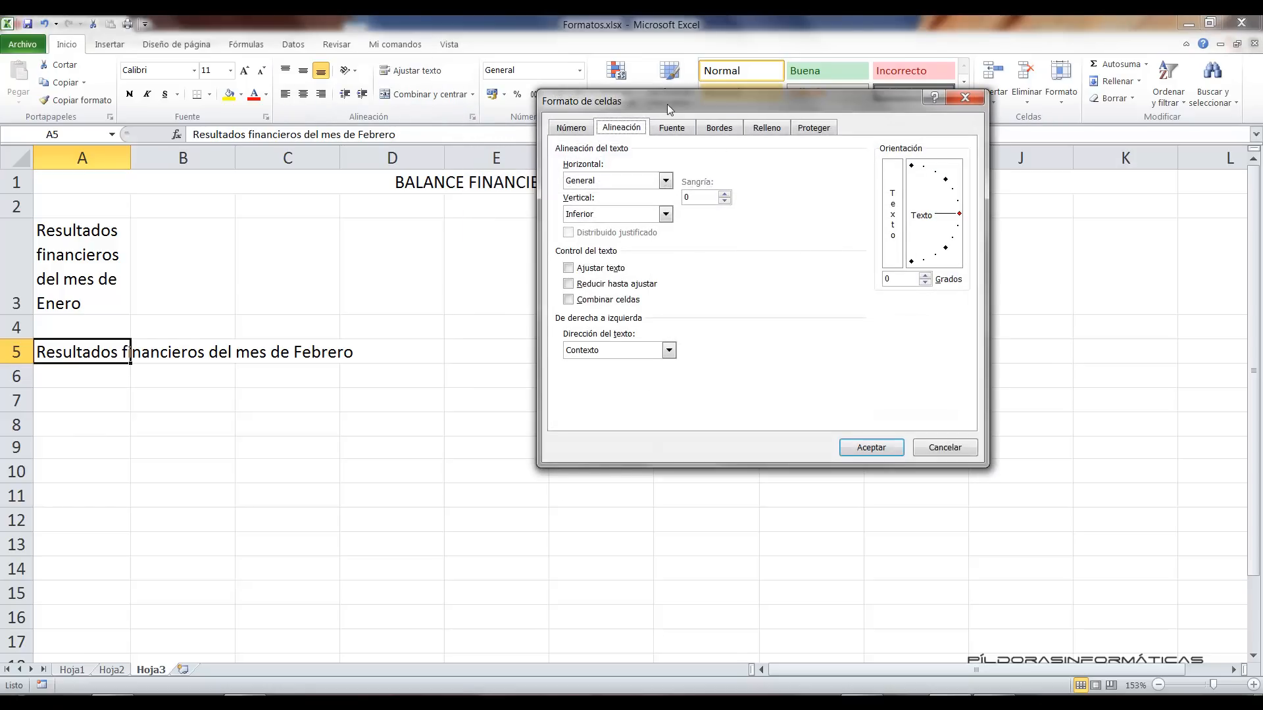
left_click(618, 286)
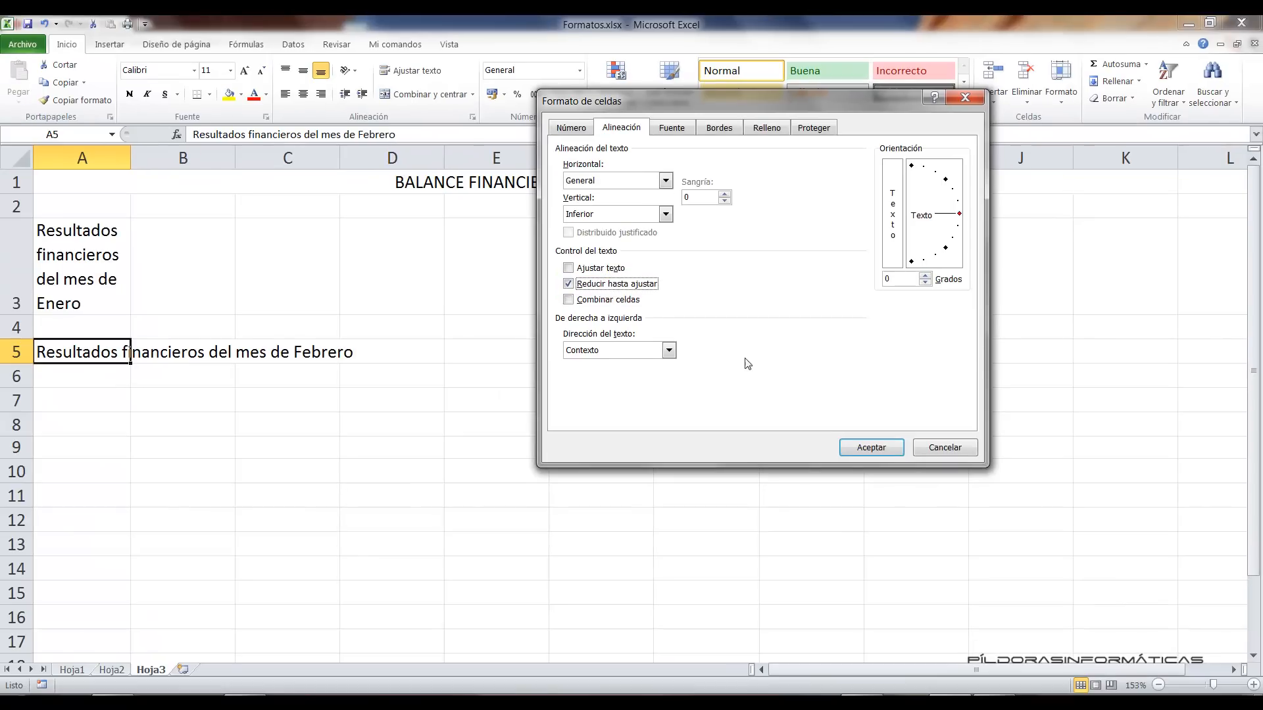
left_click(857, 448)
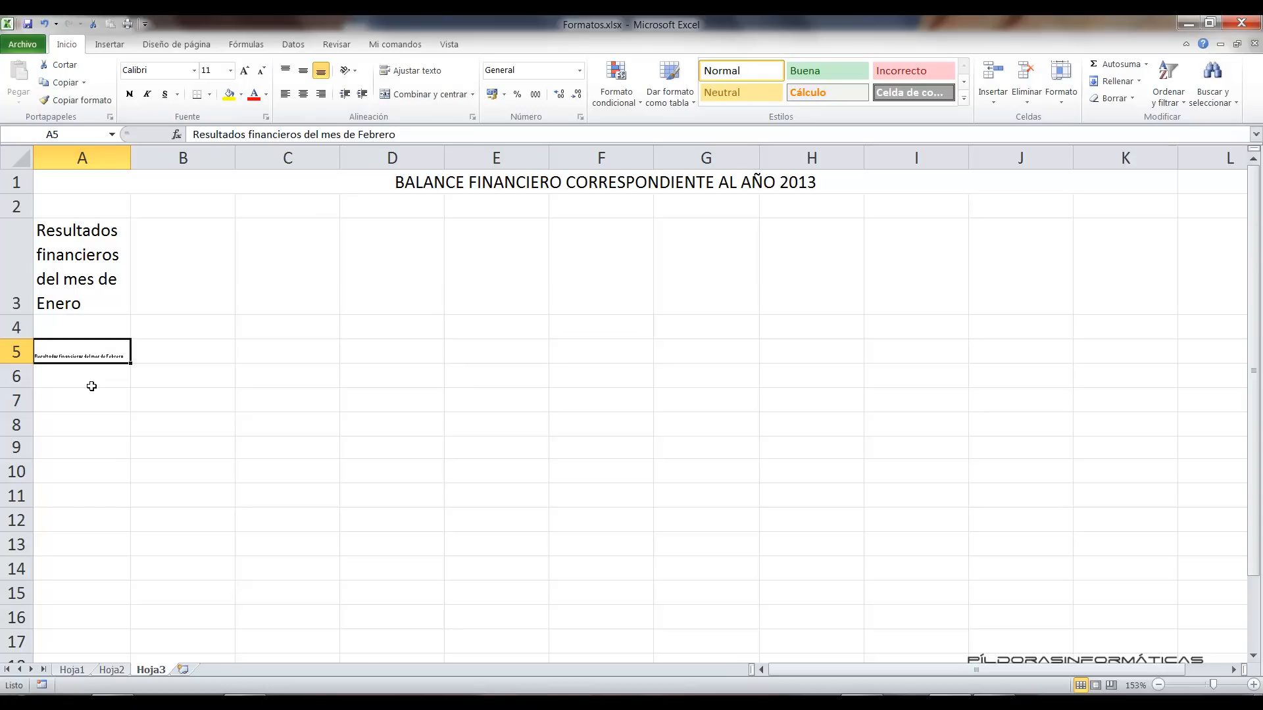
left_click(50, 26)
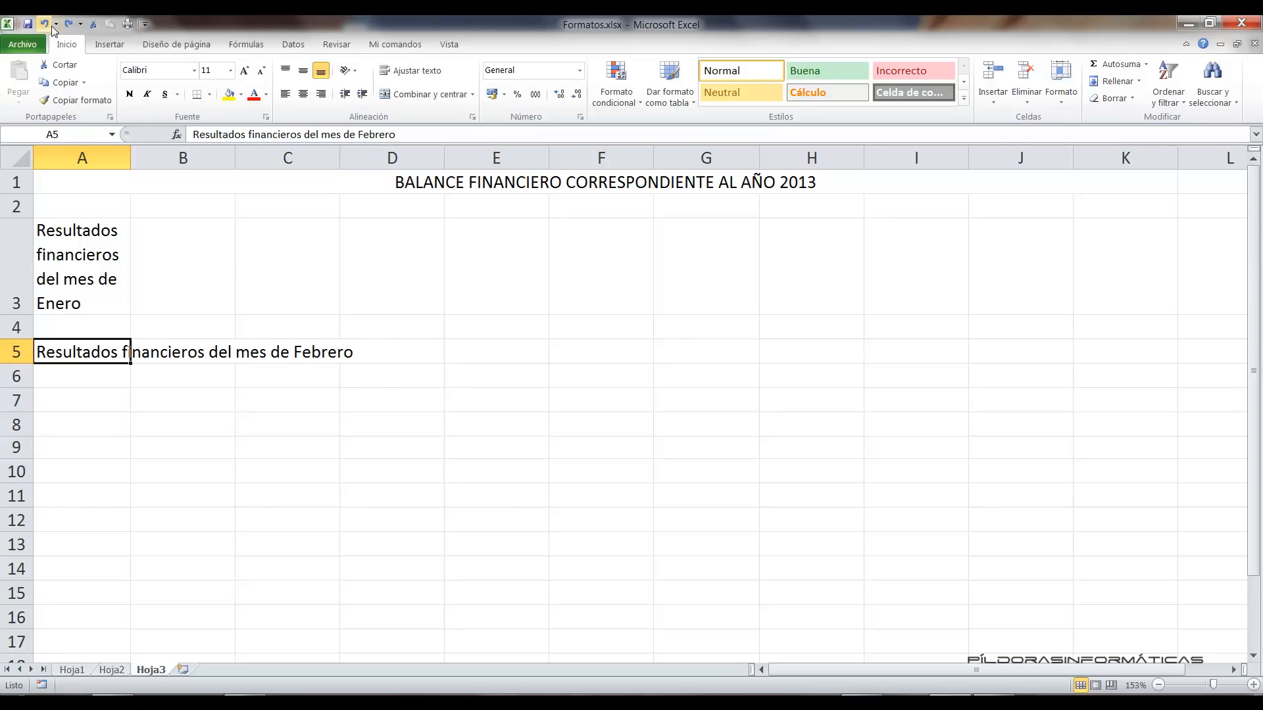
left_click(52, 26)
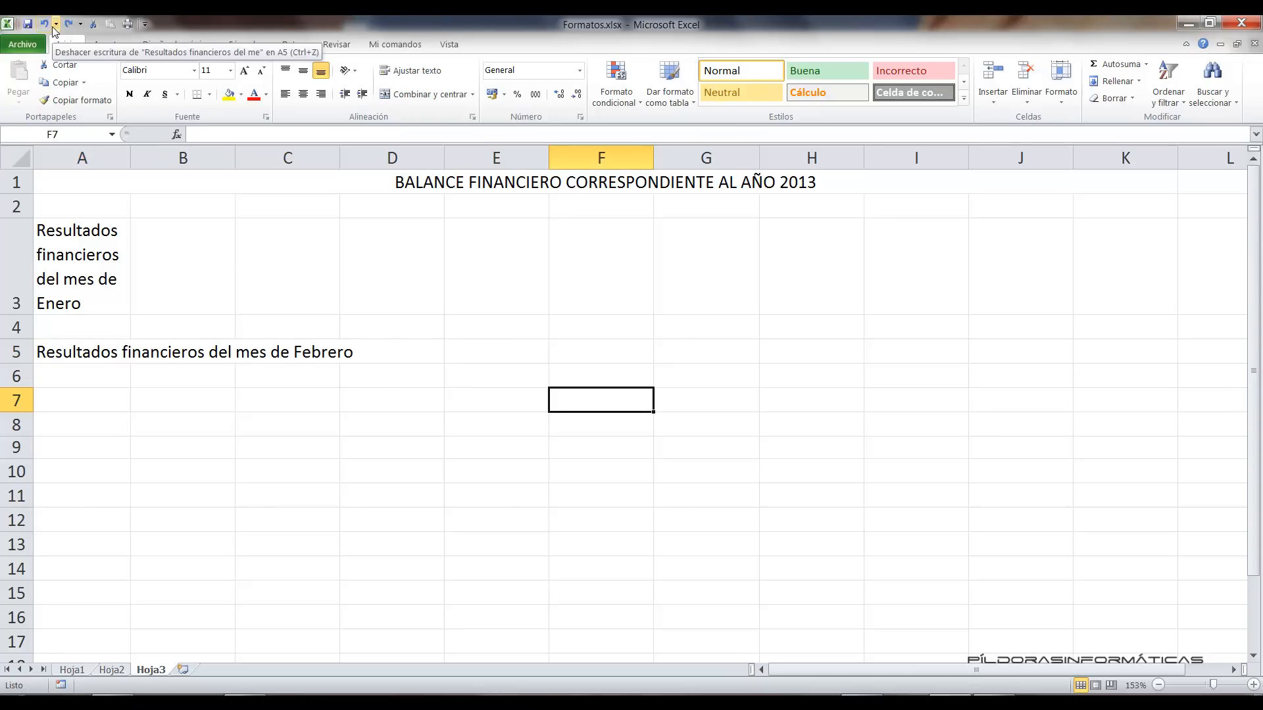
Examine the horizontal text alignment choices in the cell format alignment options, and close them without changes.
left_click(472, 117)
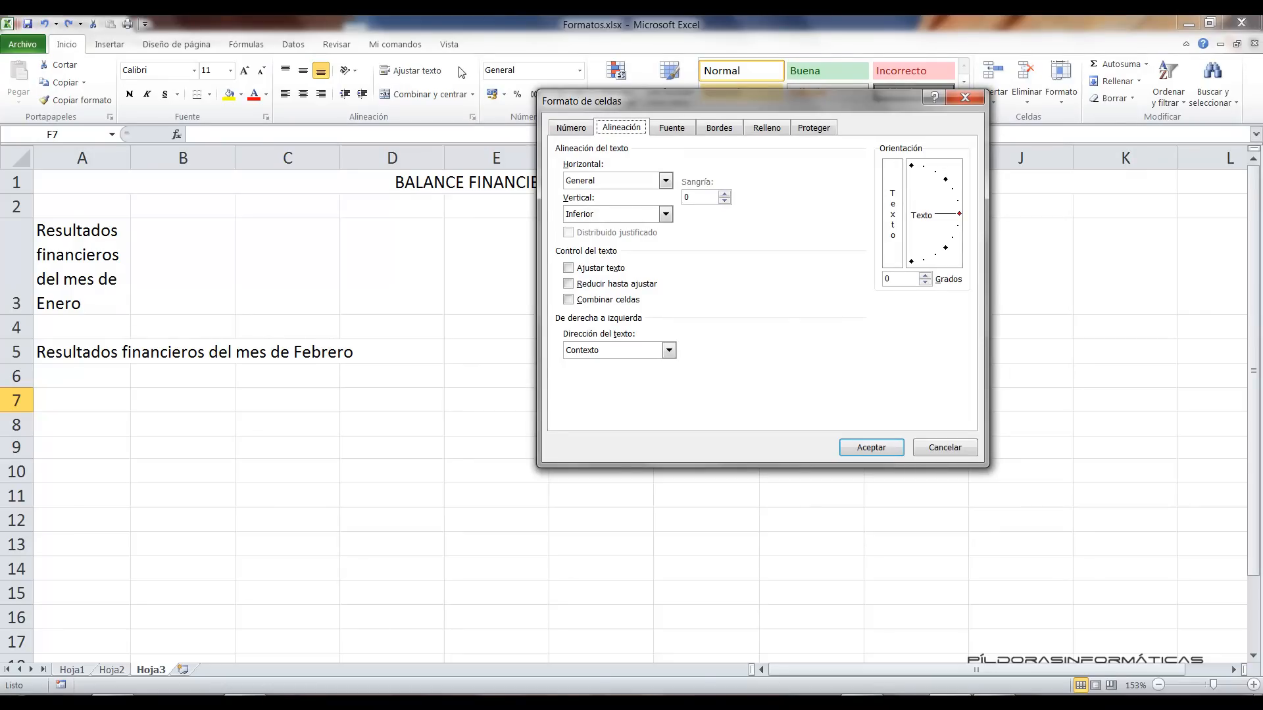
left_click_drag(606, 105, 667, 99)
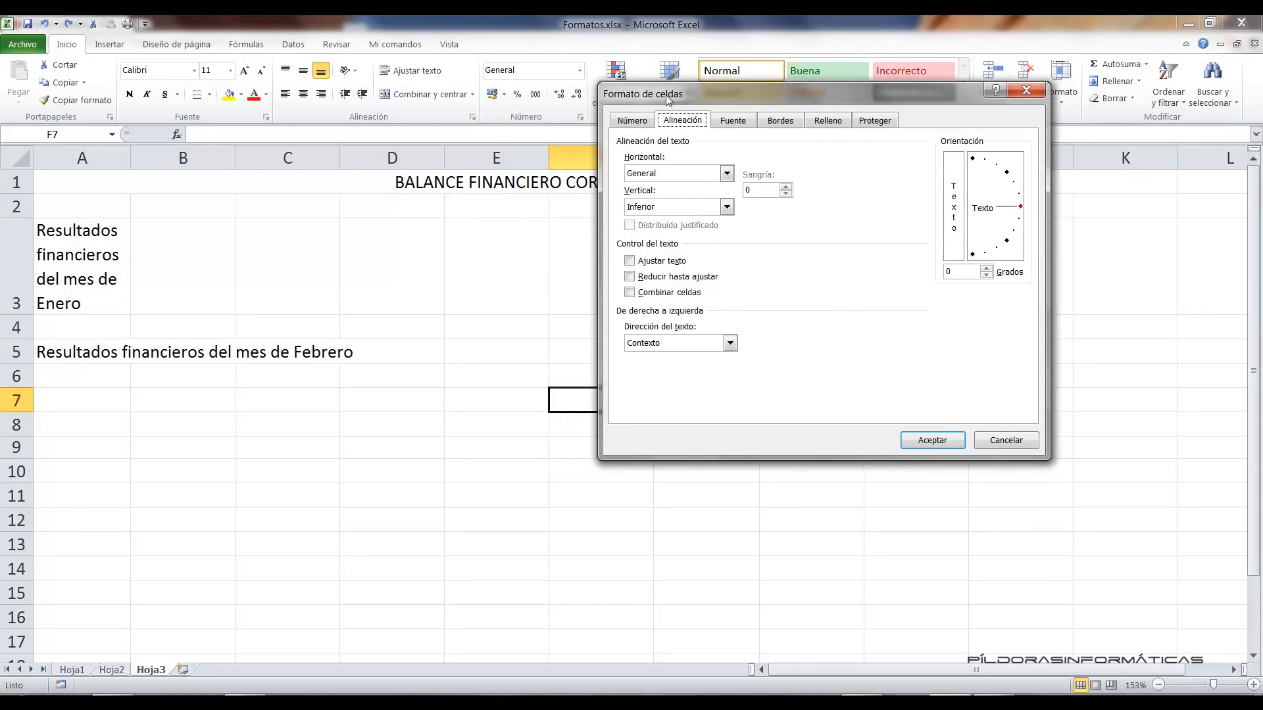
left_click(727, 173)
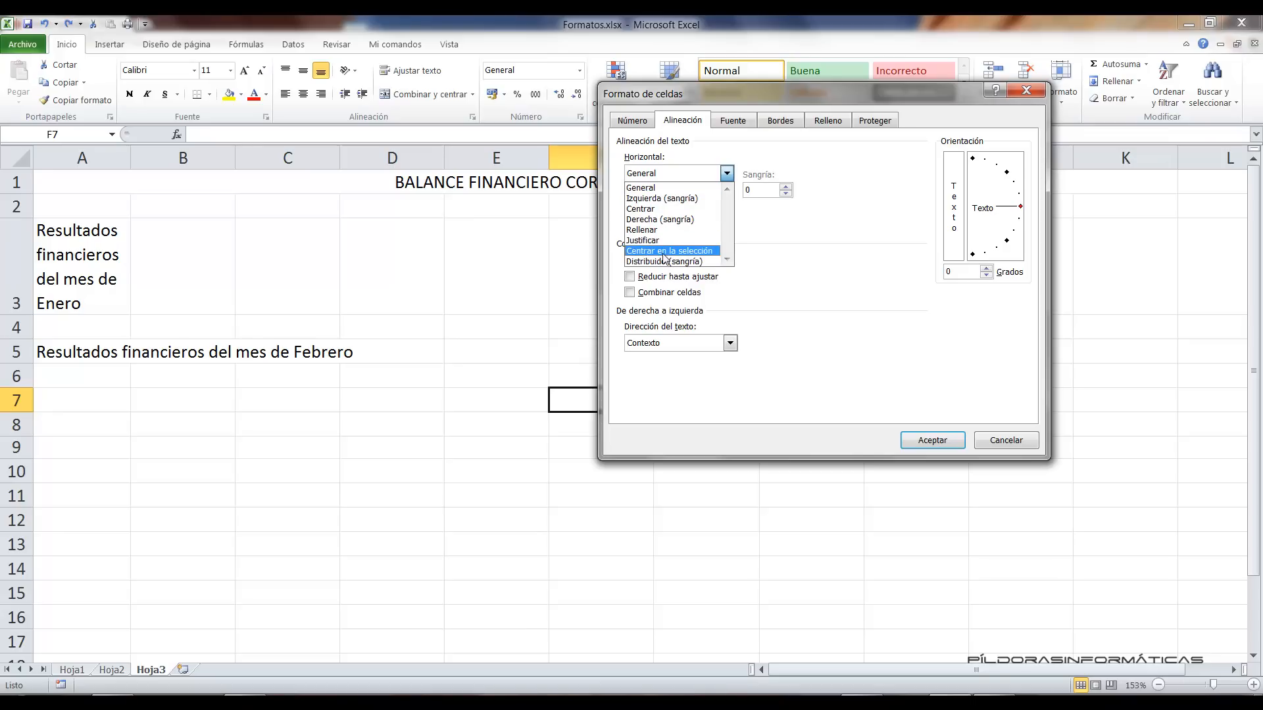
left_click(1016, 438)
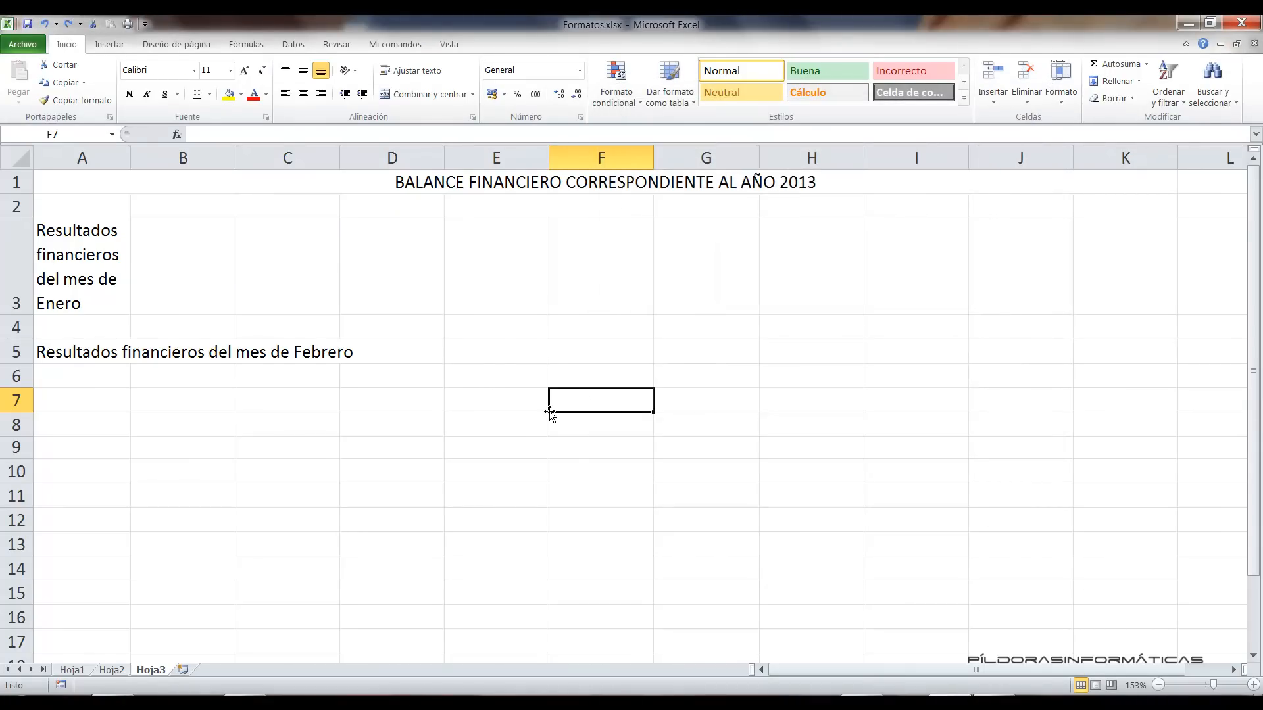
Enter "Marzo" in cell A7.
left_click(99, 402)
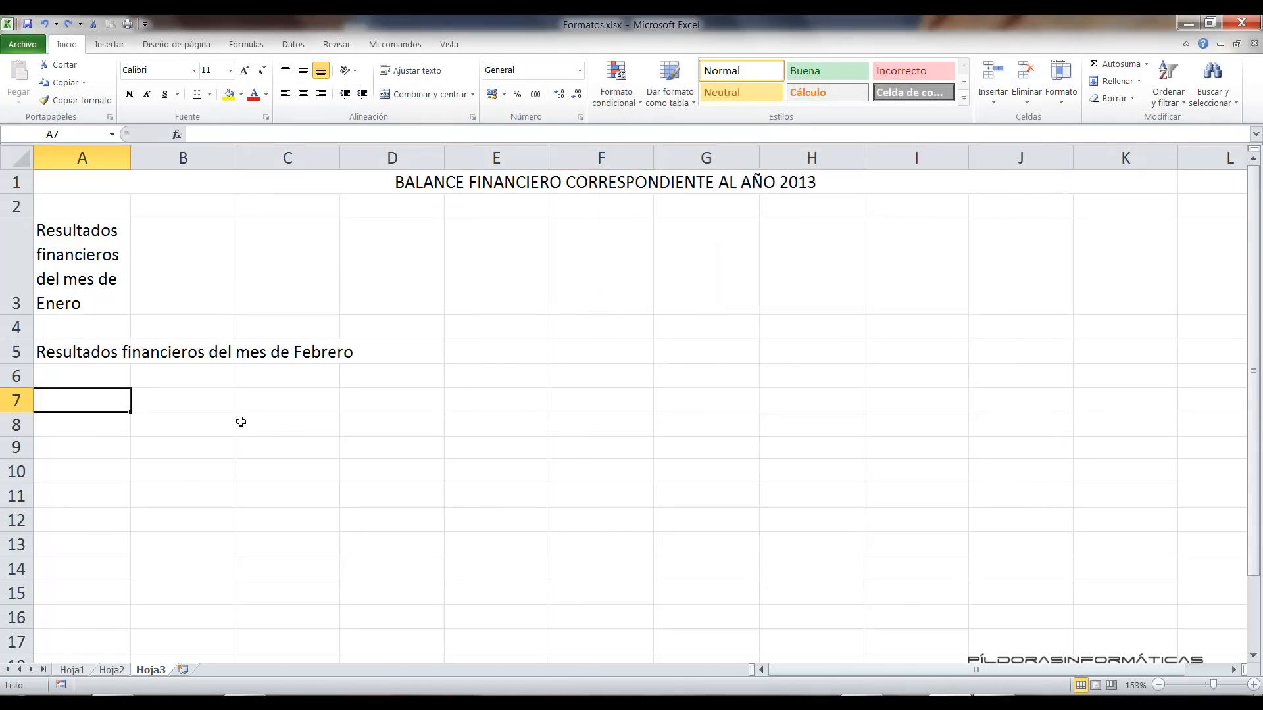
type("MArzo")
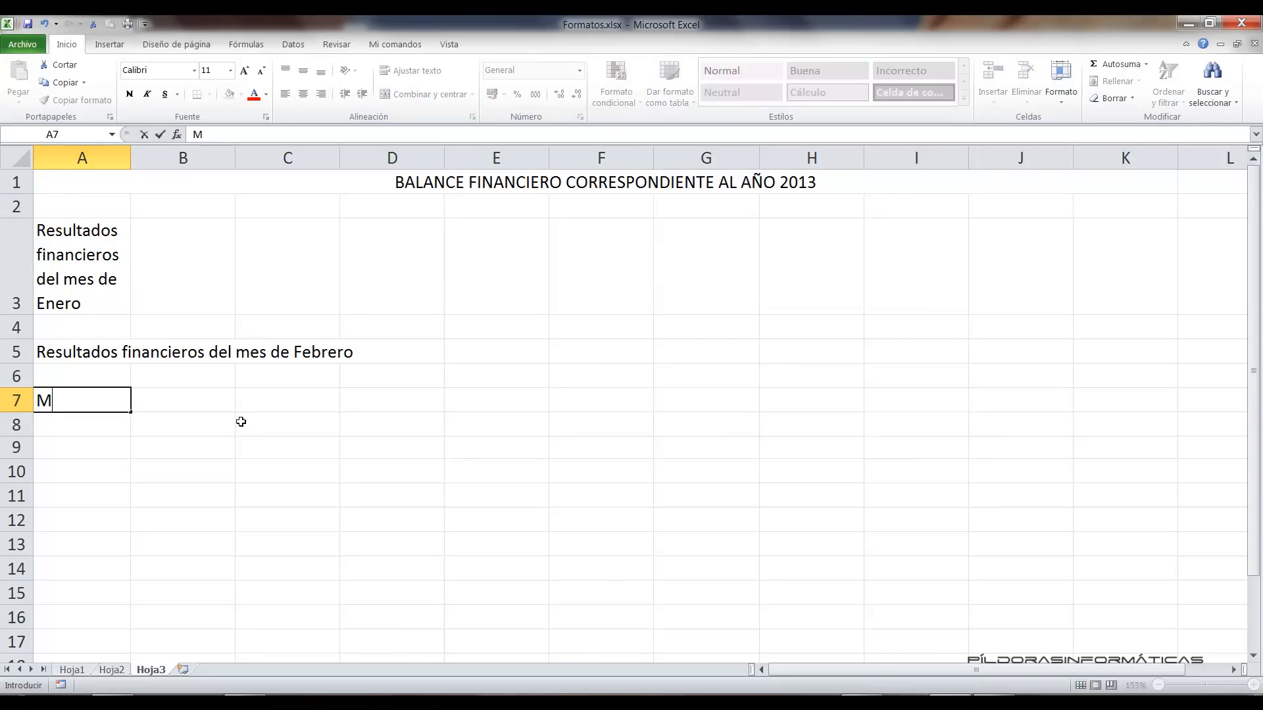
key("Return")
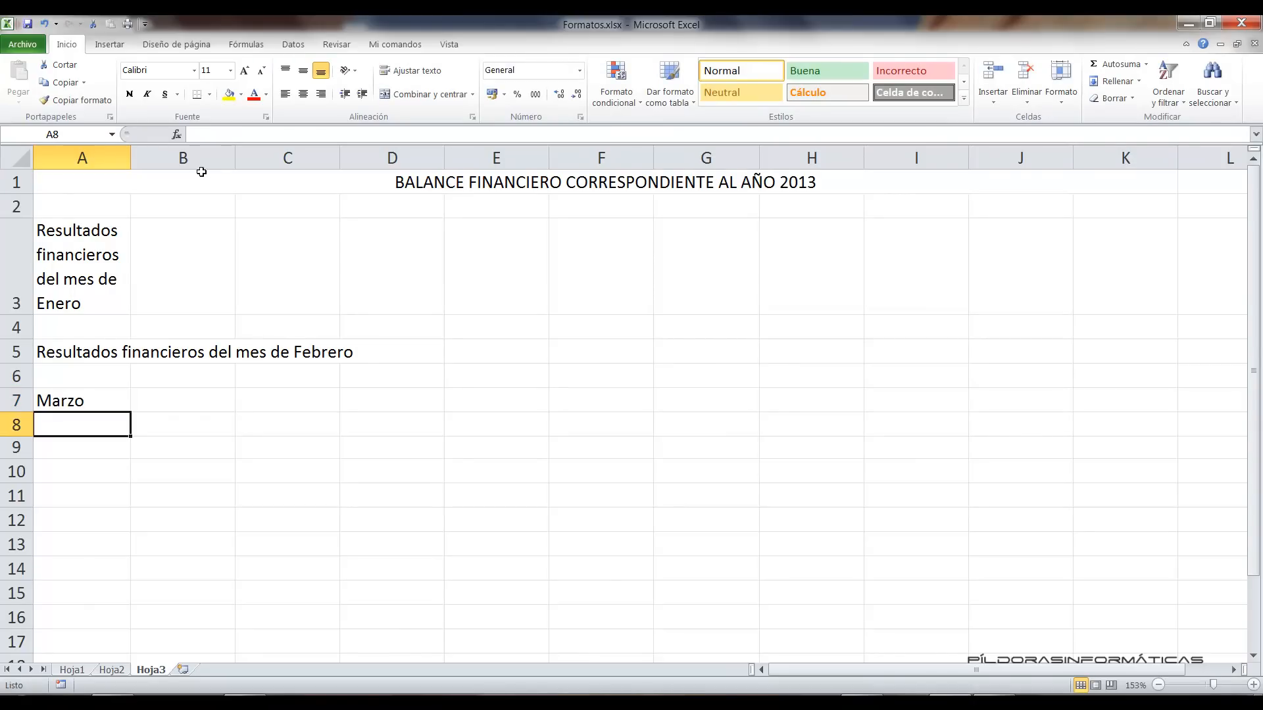
Set the horizontal text alignment of cell A7 to Rellenar.
left_click(83, 404)
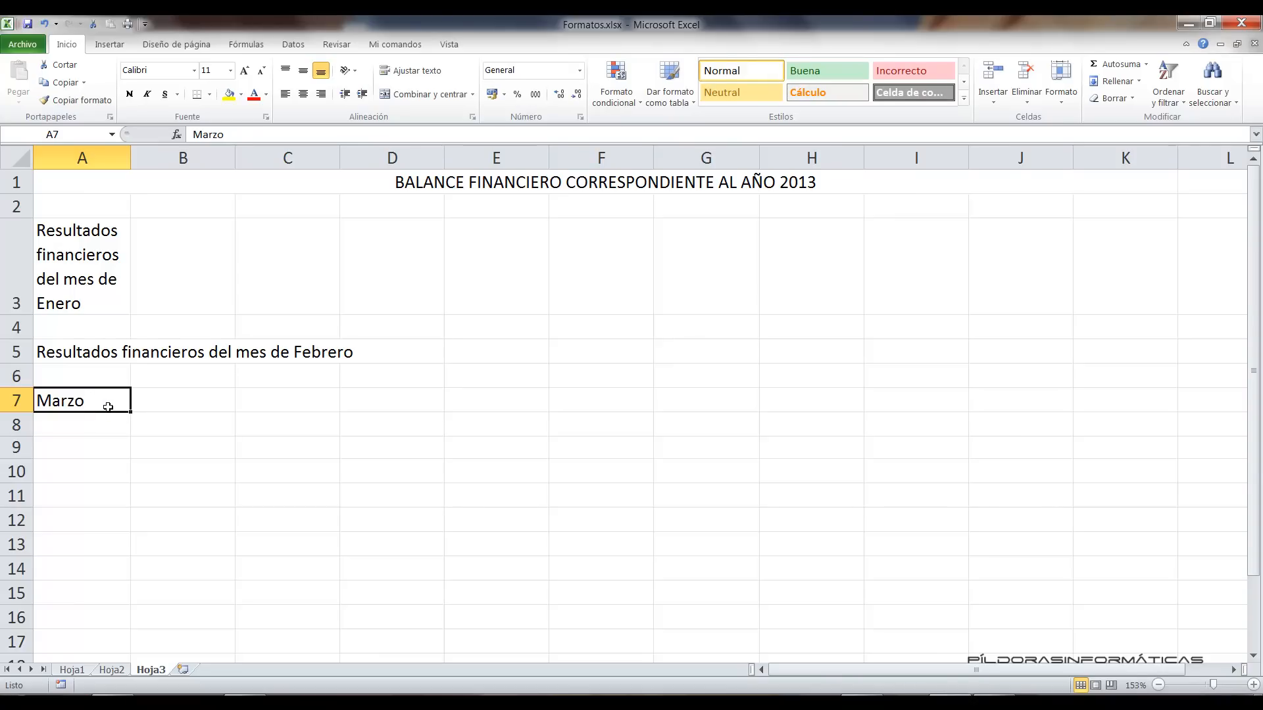
left_click_drag(99, 404, 120, 403)
key("Escape")
left_click(473, 117)
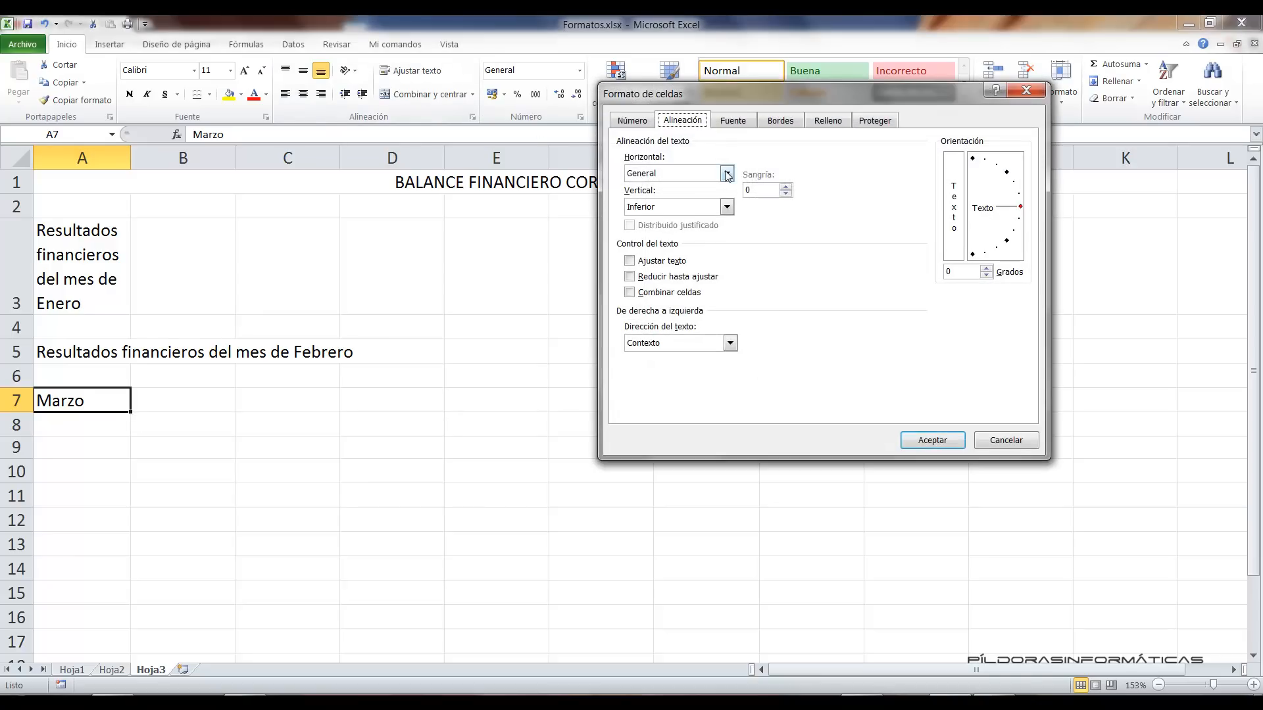
left_click(727, 175)
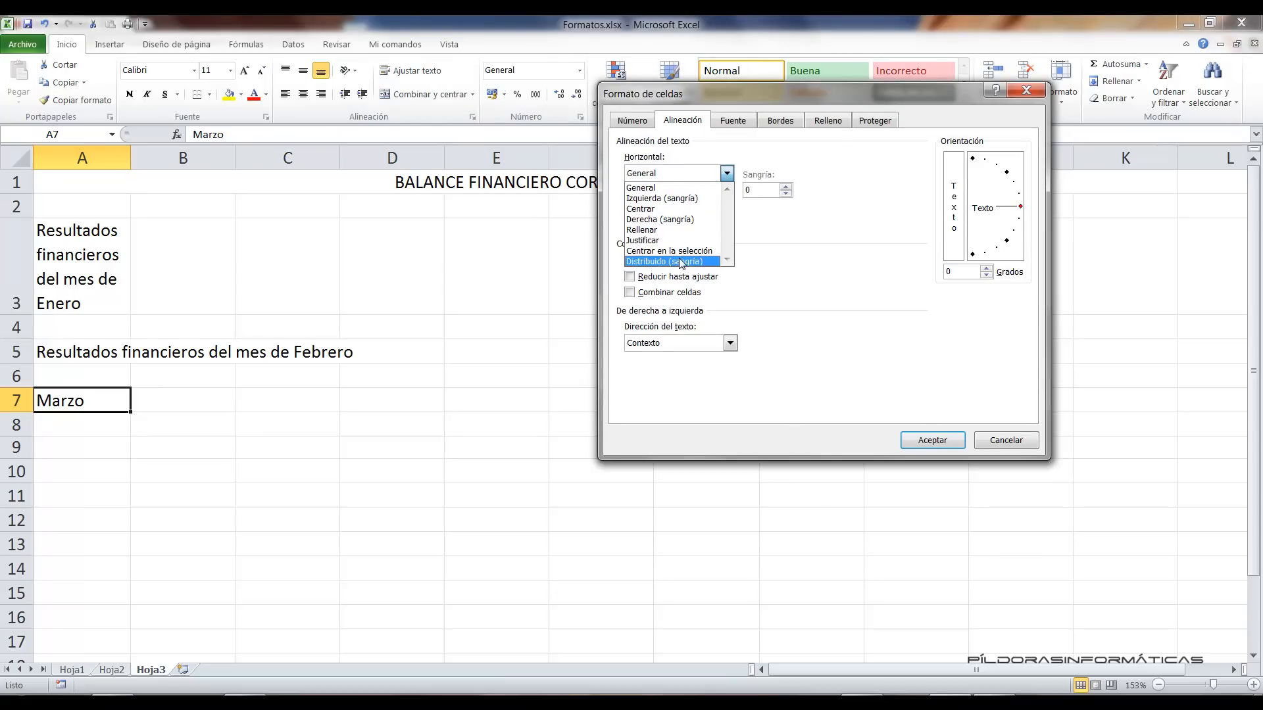
left_click(679, 261)
left_click(727, 173)
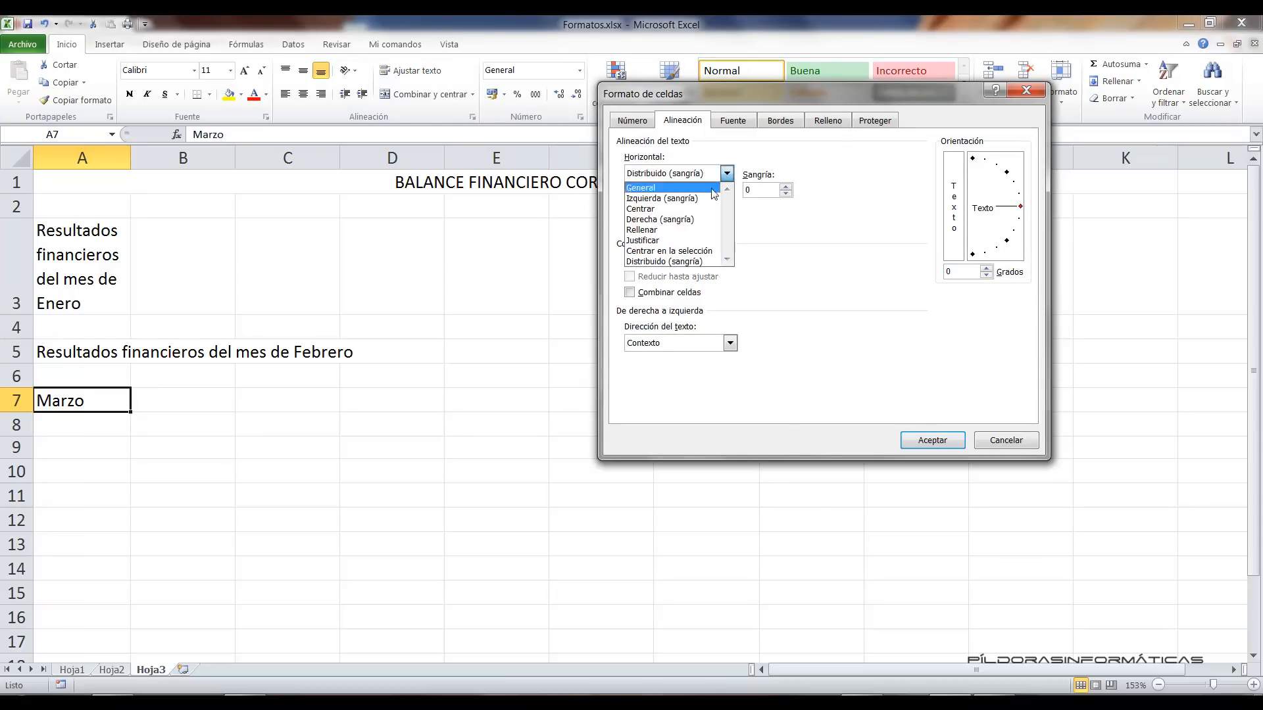
left_click(658, 231)
left_click(934, 441)
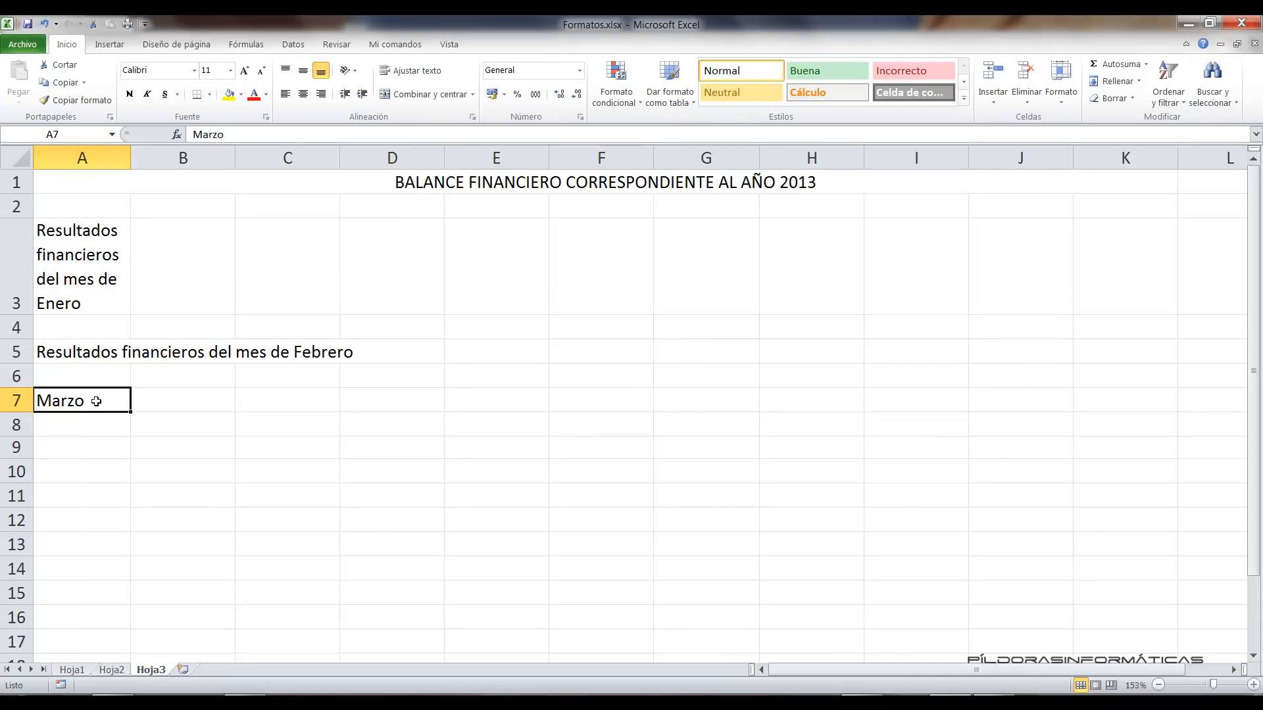
Try several widths for column A to test the Rellenar alignment, leaving it wide enough for "Marzo" to repeat twice in A7.
left_click_drag(129, 164, 148, 159)
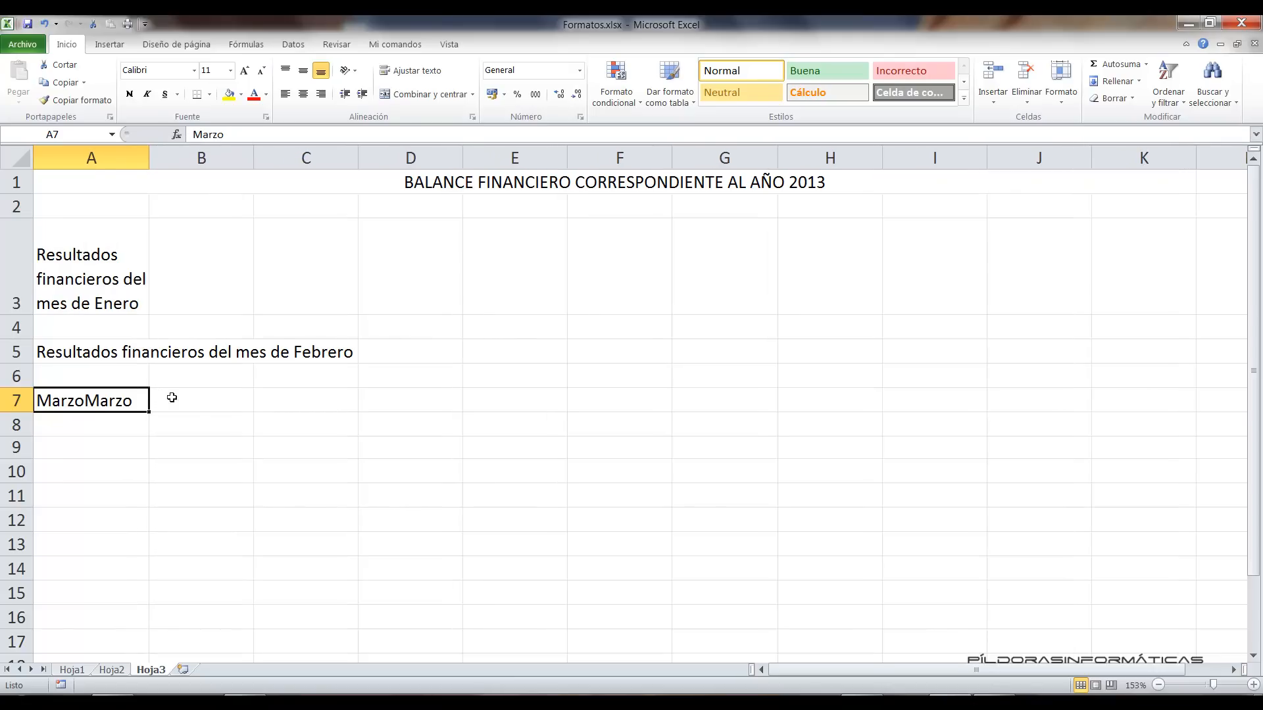
left_click_drag(148, 161, 264, 157)
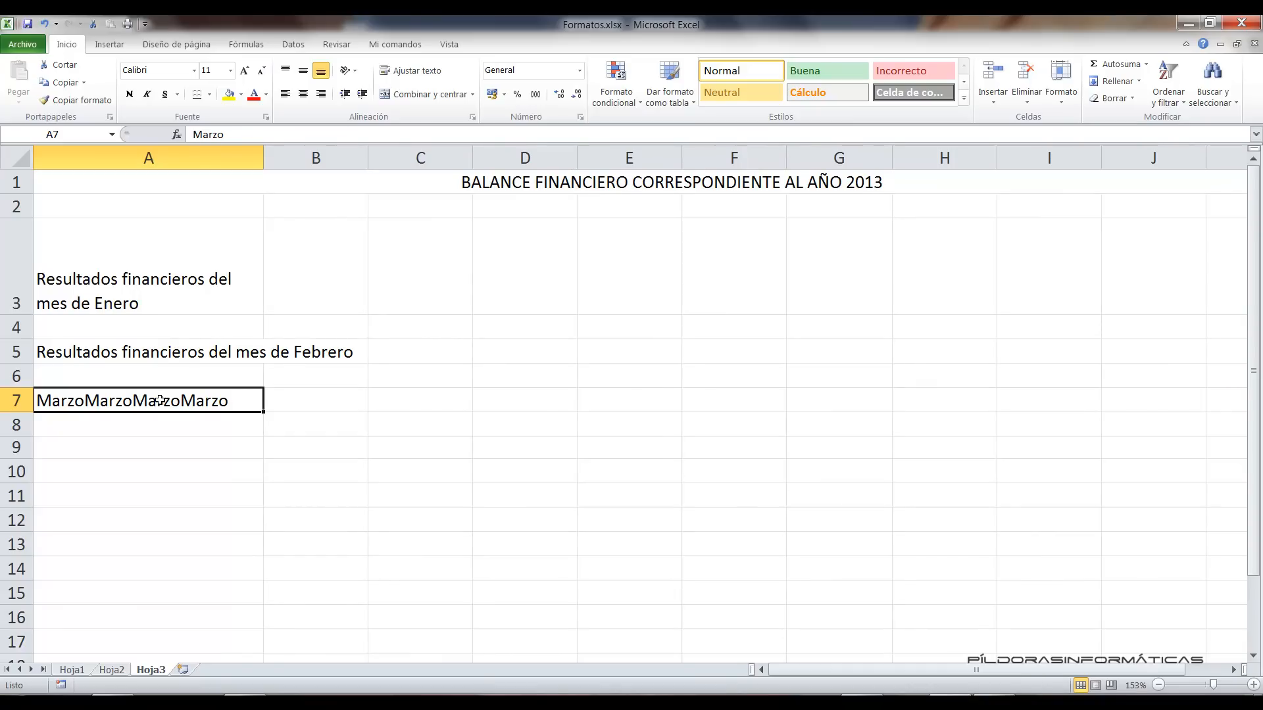
double_click(263, 158)
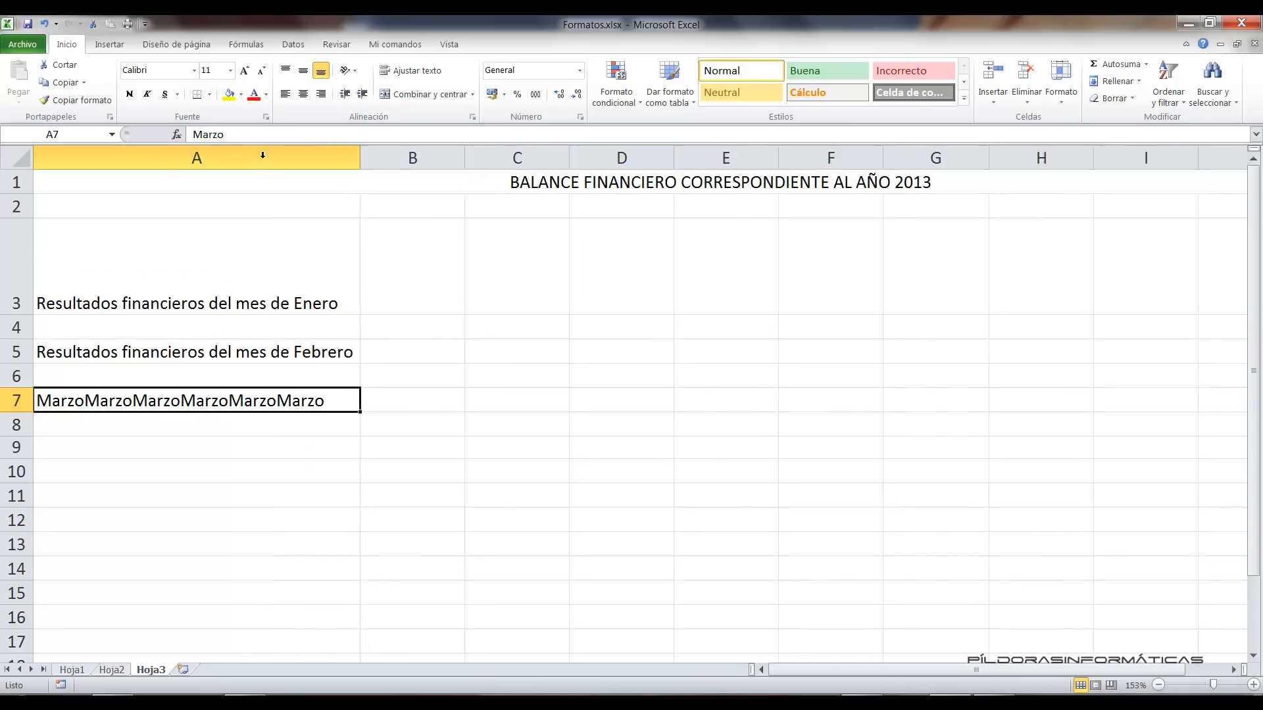
left_click_drag(360, 157, 123, 192)
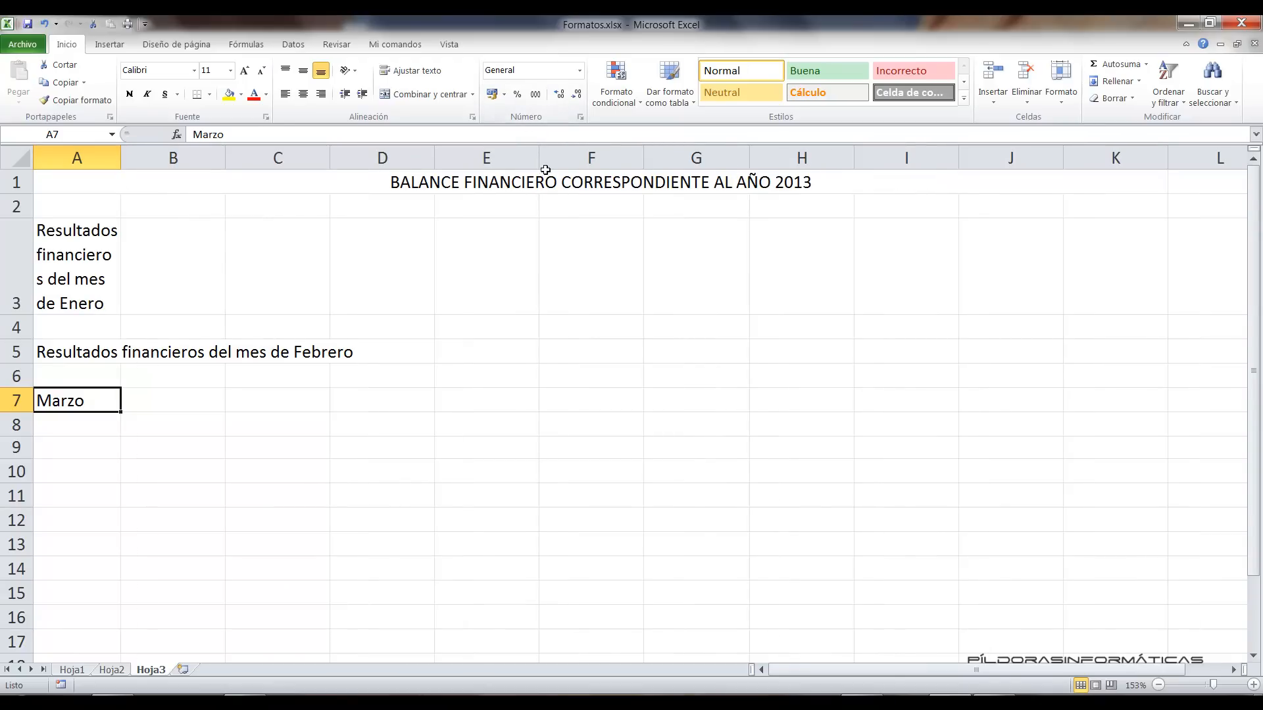
left_click_drag(121, 158, 143, 158)
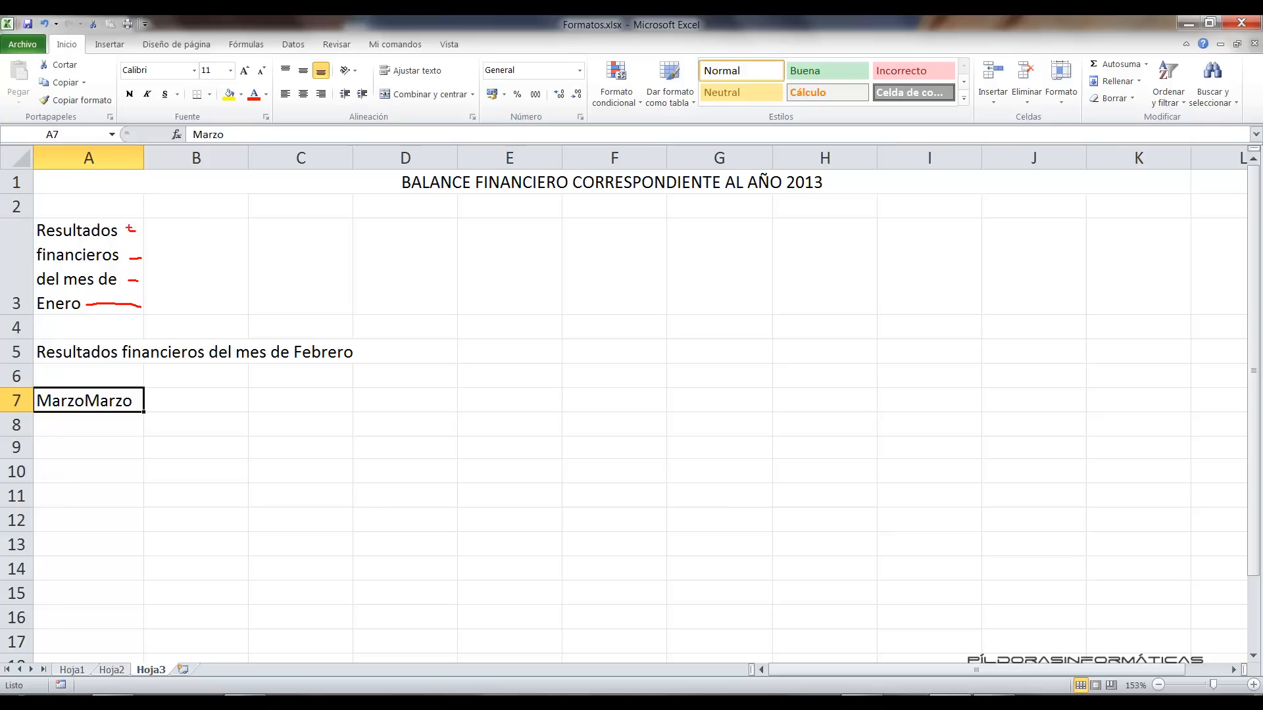
left_click_drag(132, 231, 132, 317)
key("Escape")
Enter "Resultados financieros del mes de Enero" in cell B3.
left_click(169, 246)
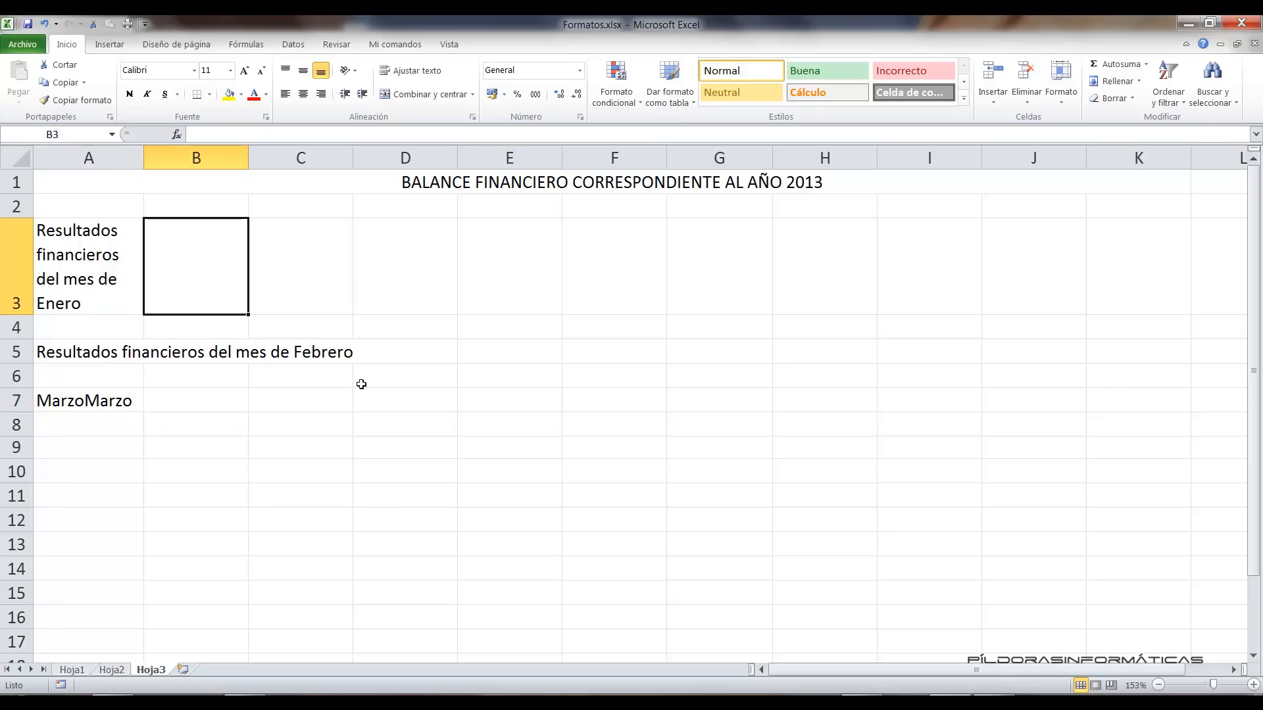
type("Resulta")
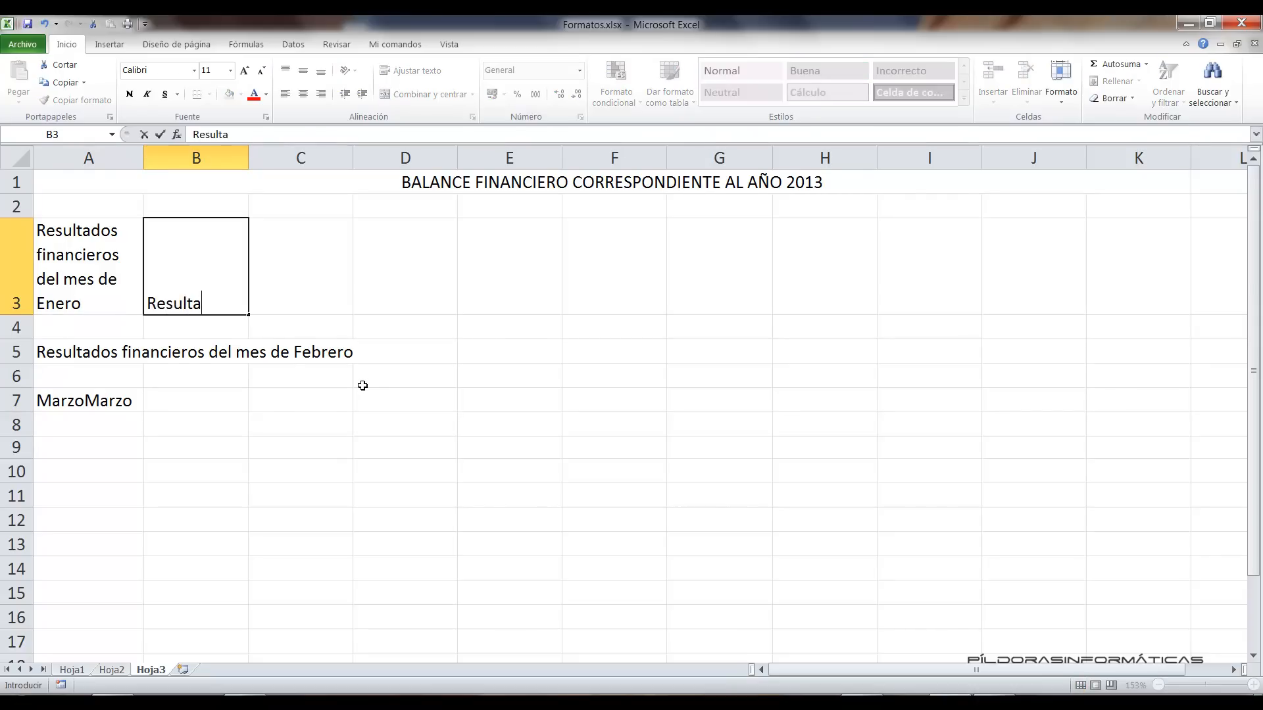
type("dos finan")
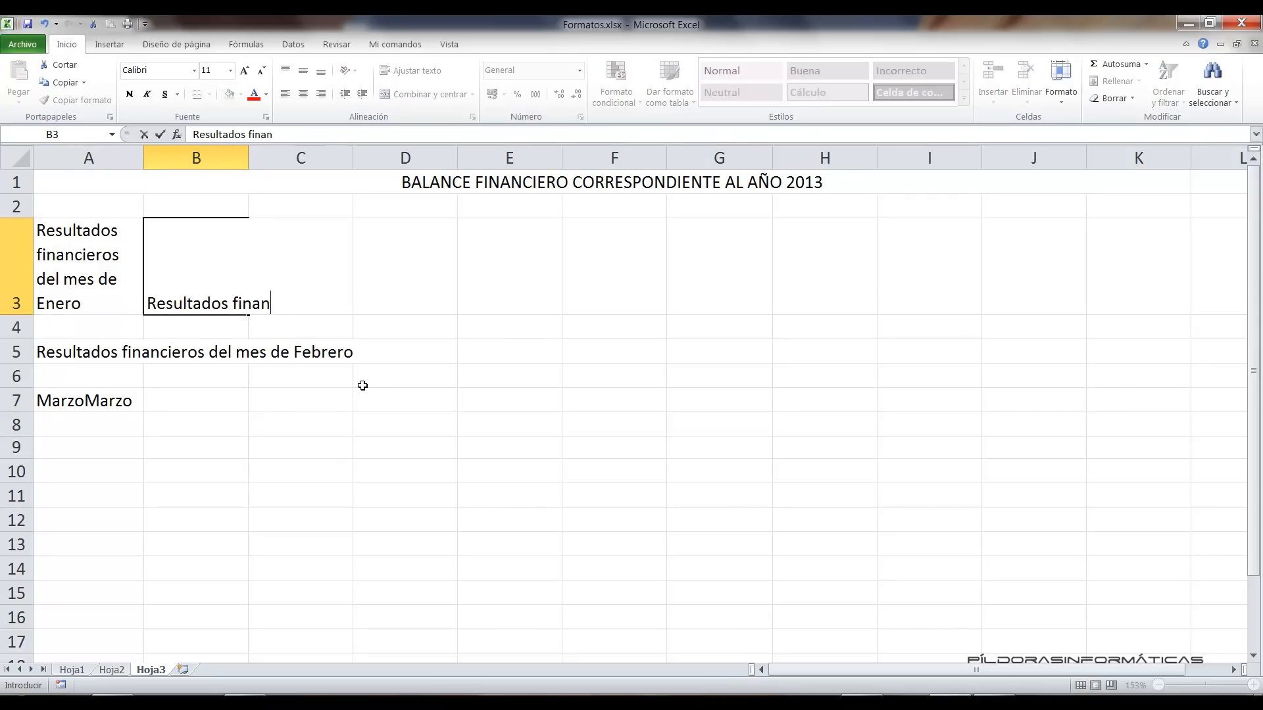
type("cieros del")
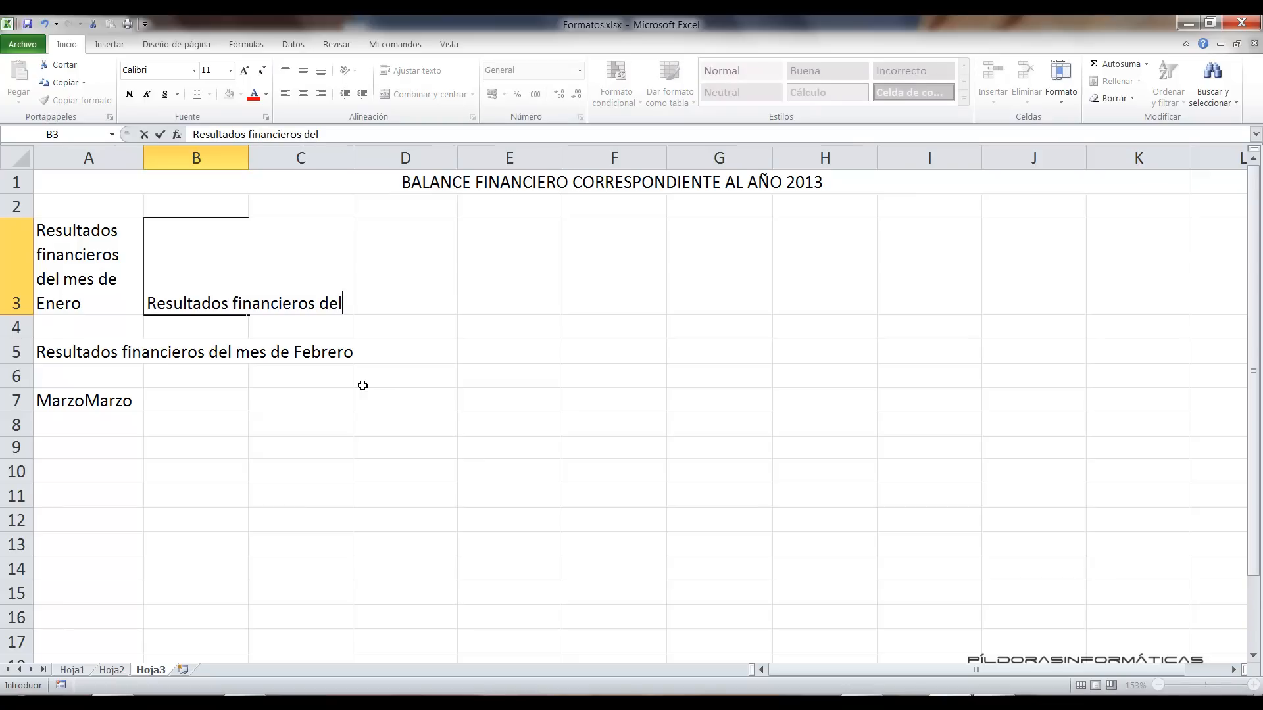
type(" mes de Enero")
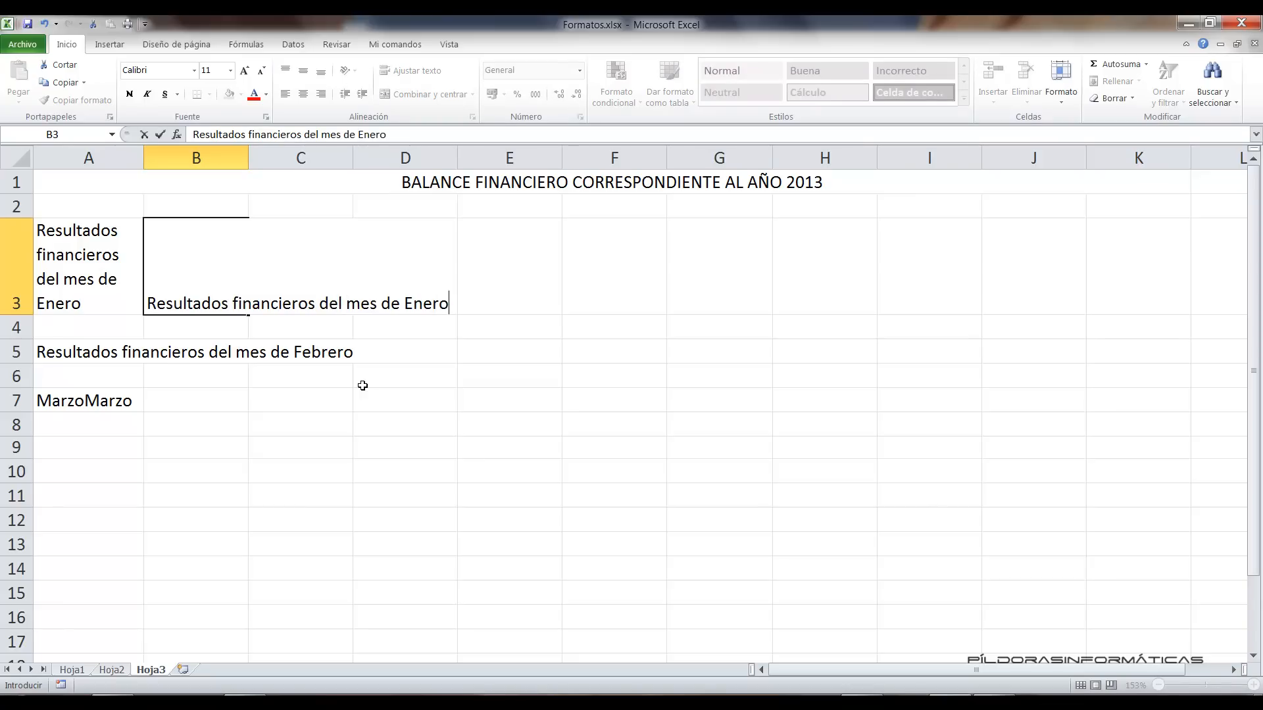
key("Return")
Set the horizontal text alignment of cell B3 to Distribuido (sangría).
left_click(195, 253)
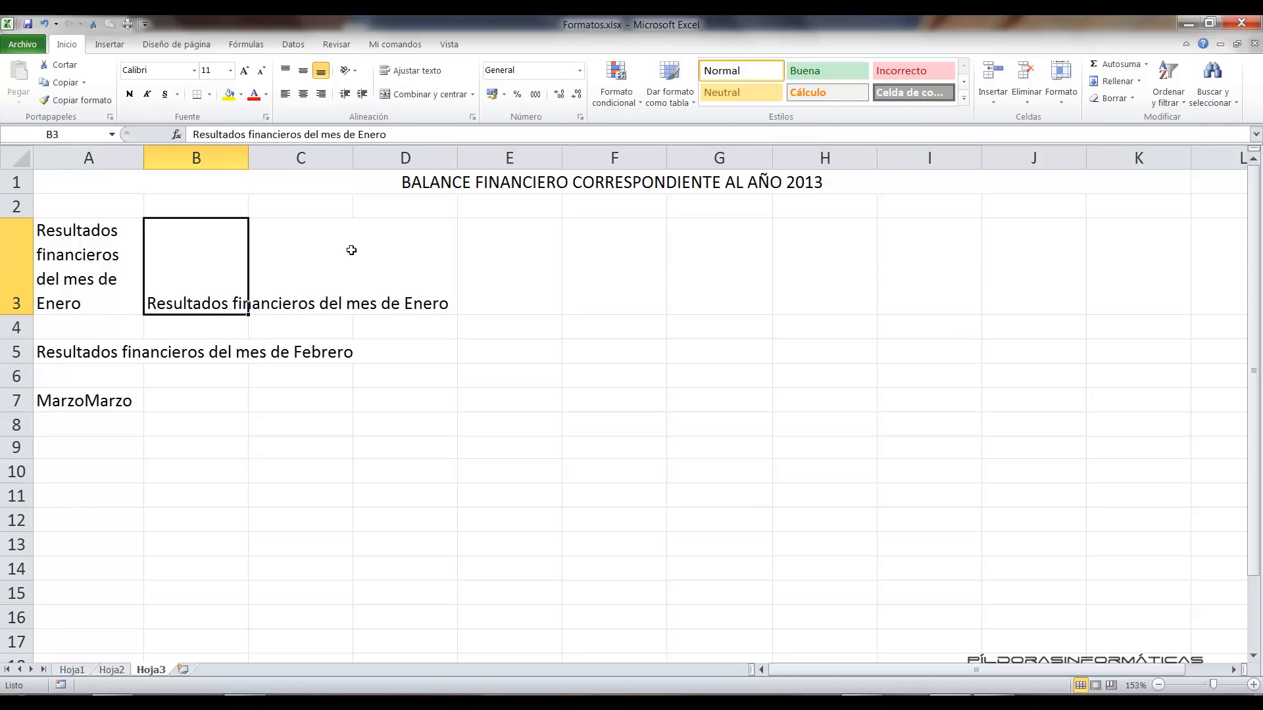
left_click(472, 116)
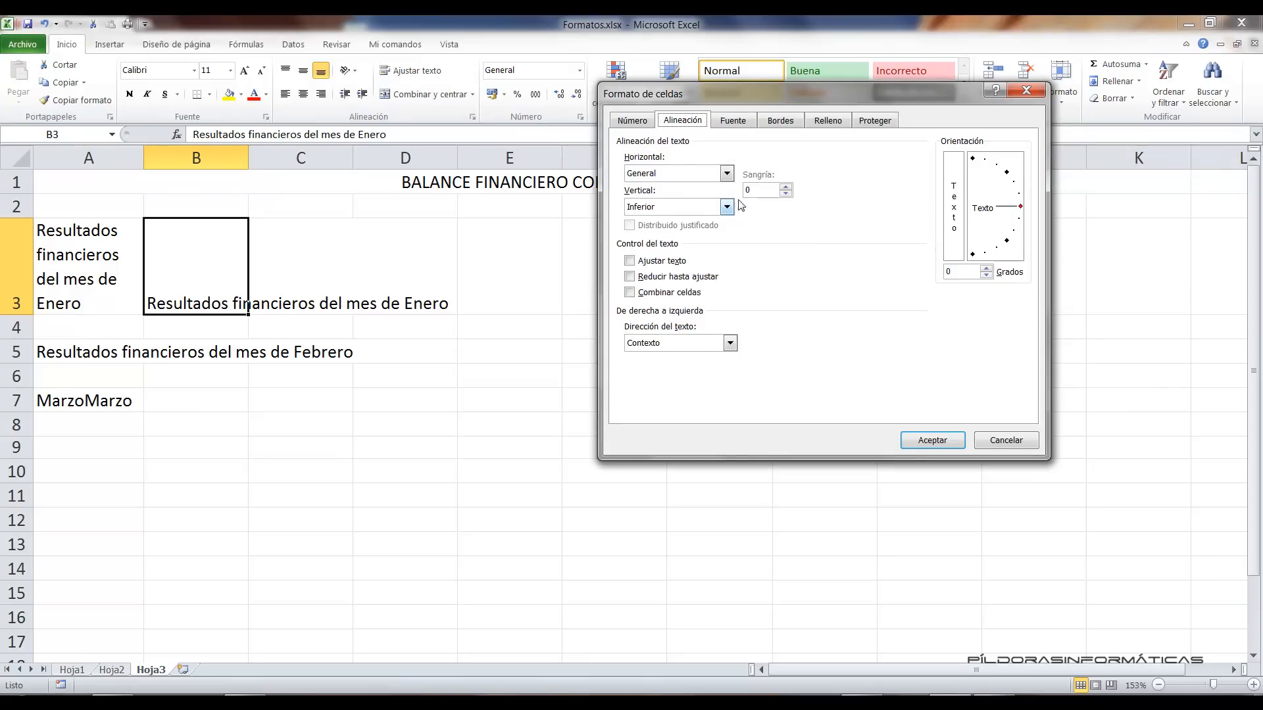
left_click(727, 173)
left_click(666, 264)
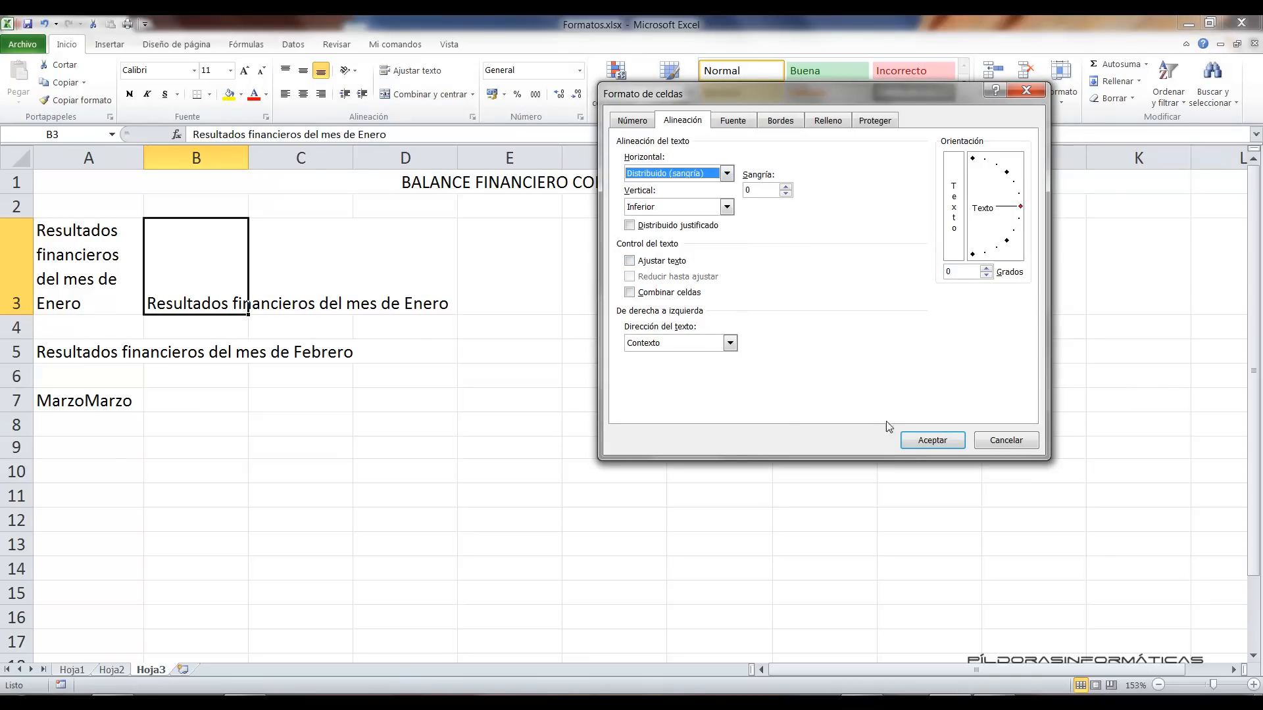
left_click(905, 440)
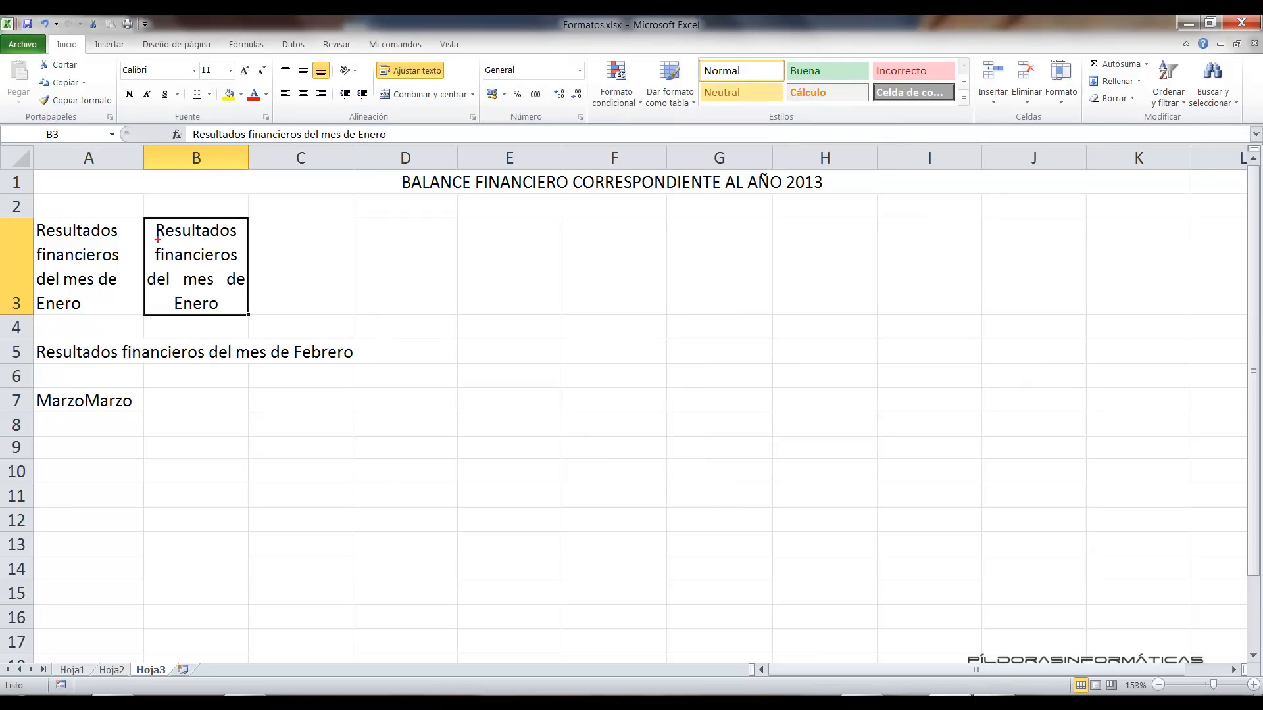
Widen column B slightly to test how the distributed text in B3 adapts to the column width.
left_click_drag(148, 289, 249, 290)
mouse_move(188, 238)
left_mouse_down()
mouse_move(180, 276)
mouse_move(225, 274)
left_mouse_up()
key("Escape")
left_click_drag(247, 158, 272, 156)
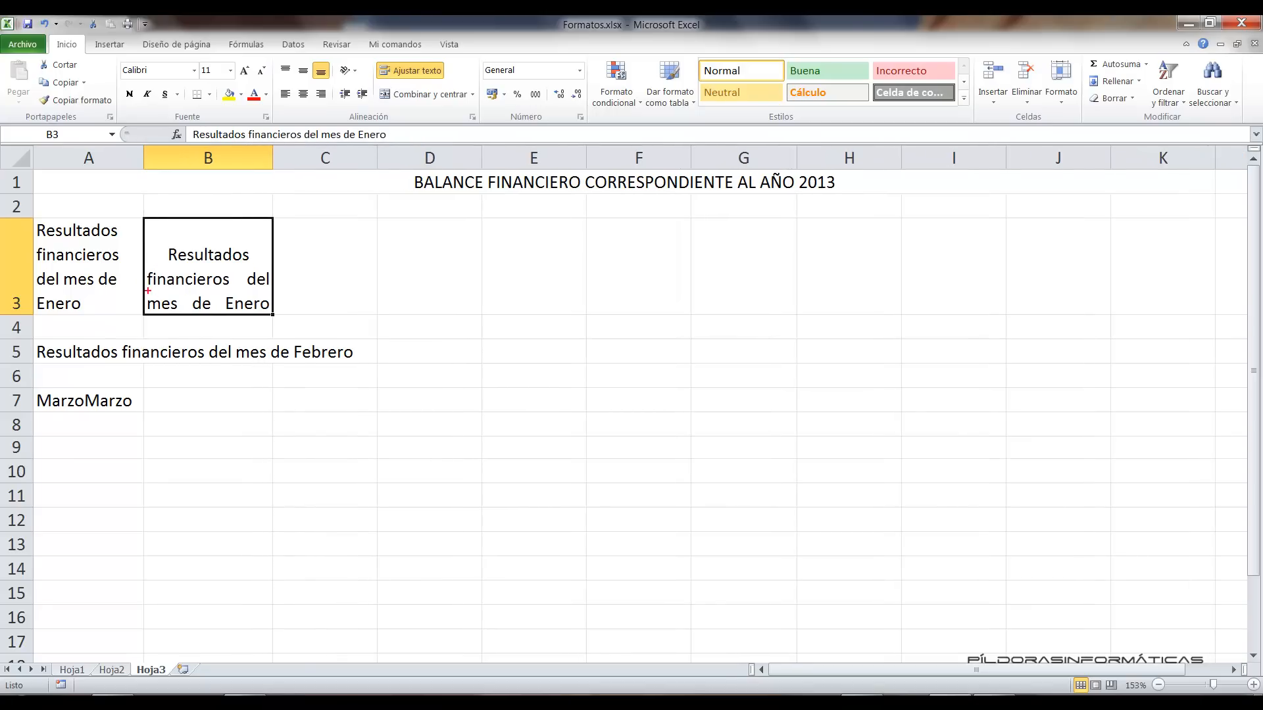
left_click_drag(142, 271, 274, 317)
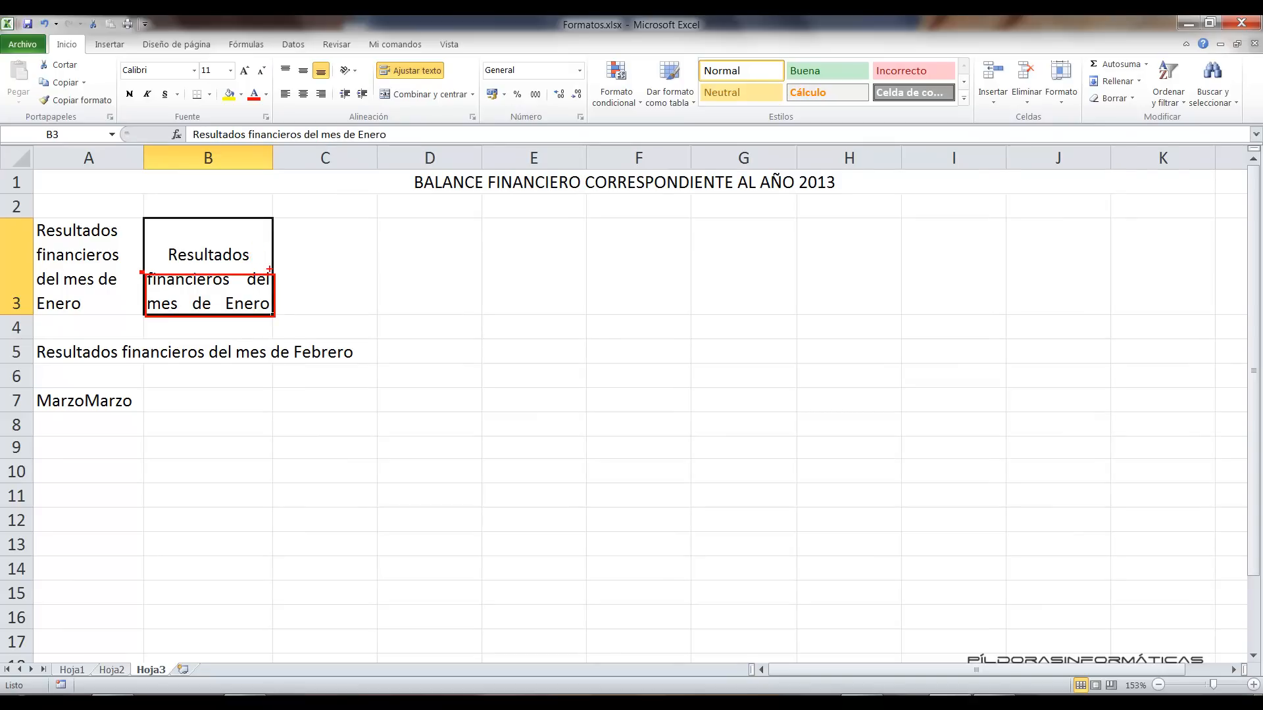
key("Escape")
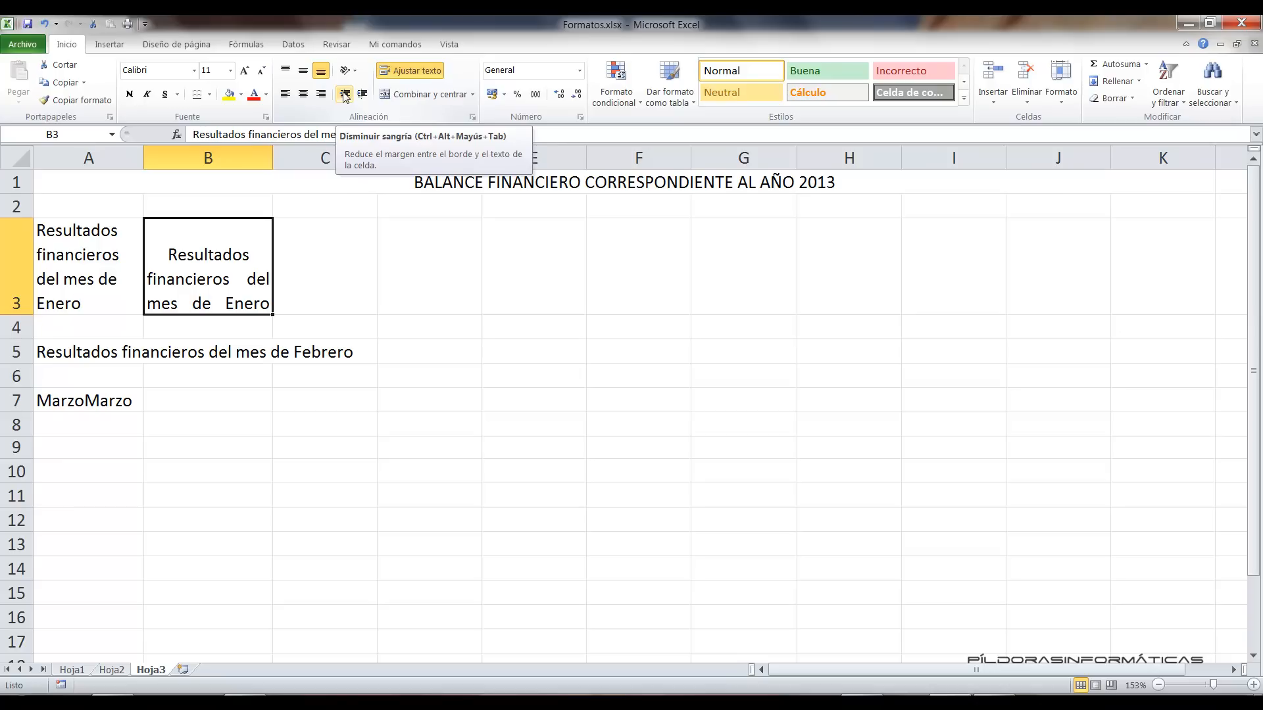
left_click(434, 267)
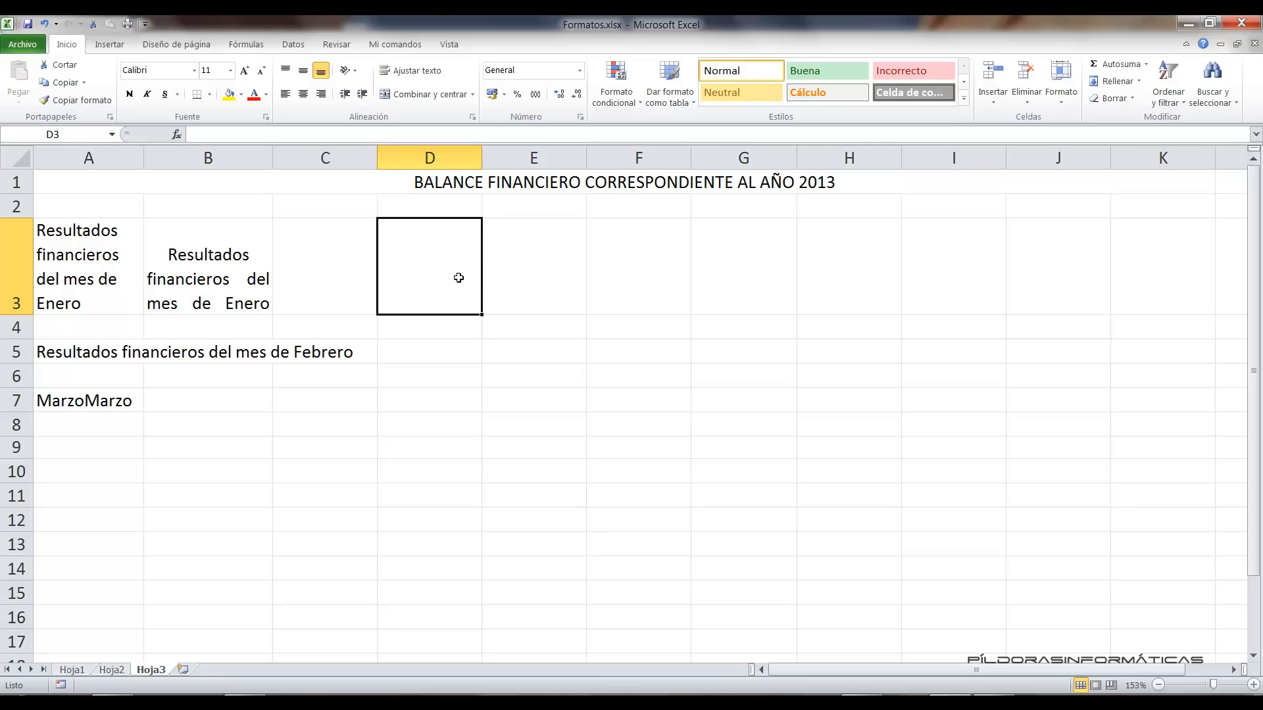
Enter "Abril" in cell A9.
left_click(112, 442)
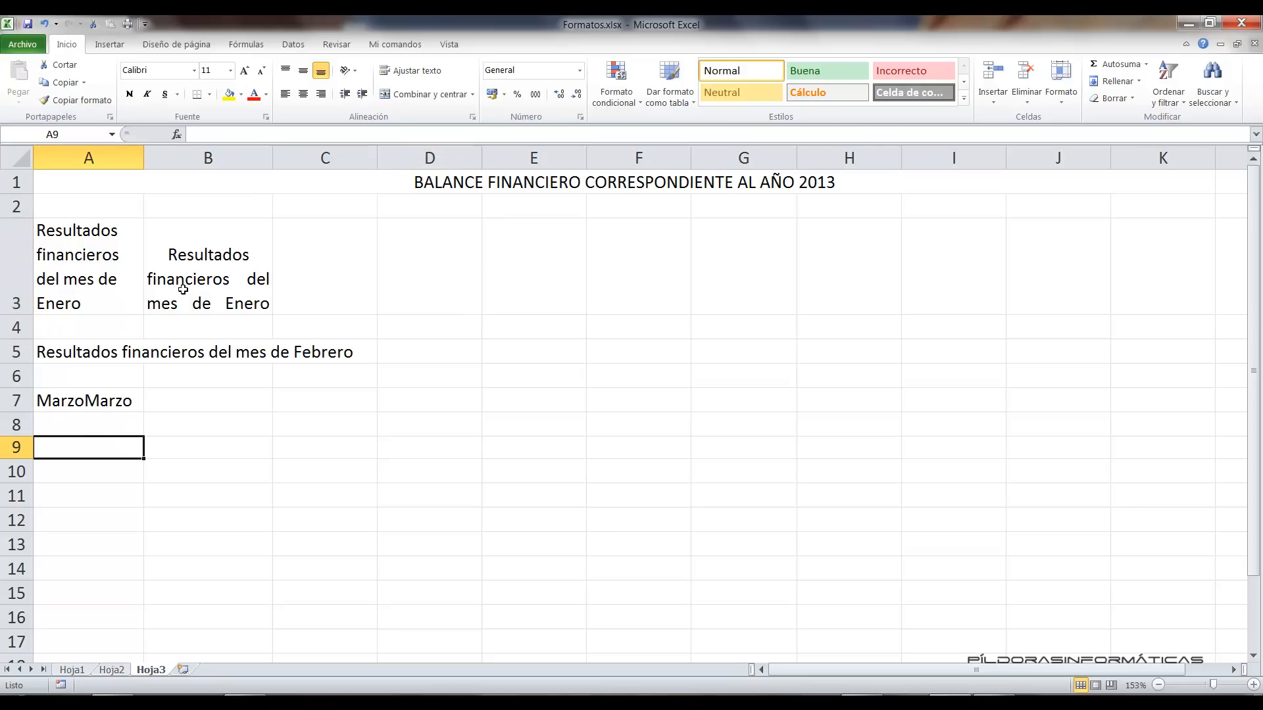
type("Abril")
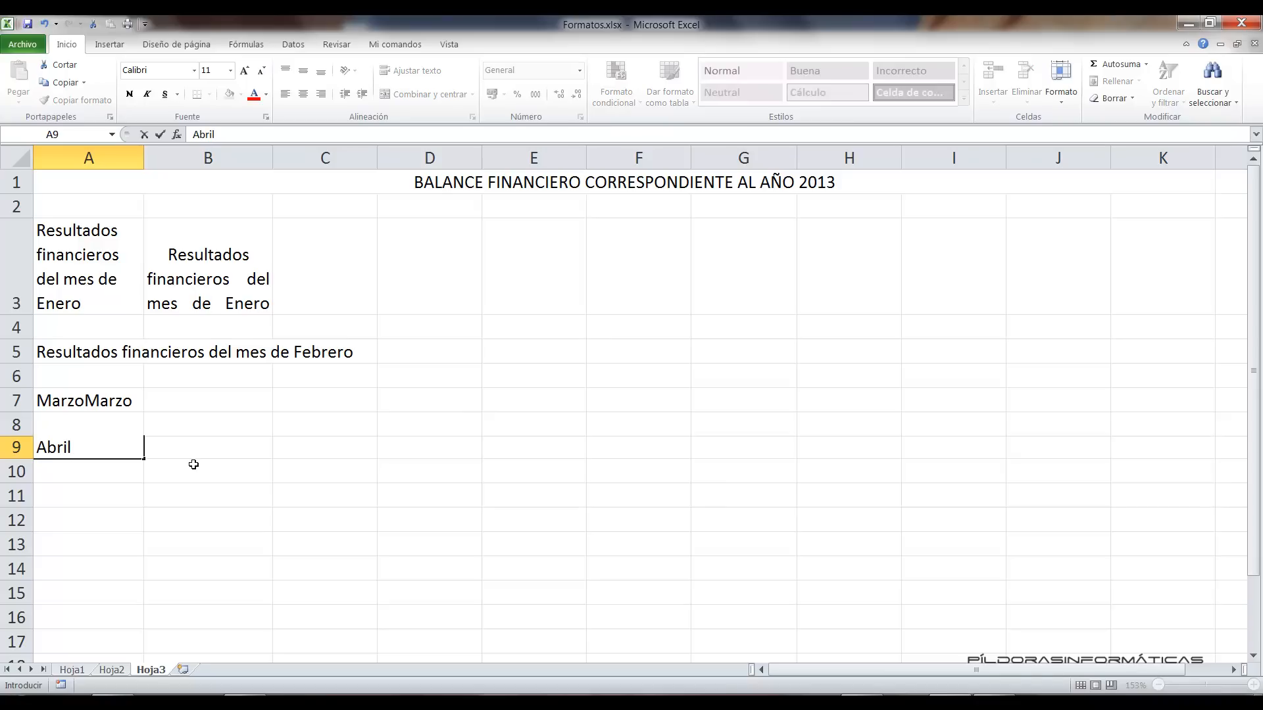
left_click(123, 475)
Increase the indent of the text in cell A9 by four levels.
left_click(113, 439)
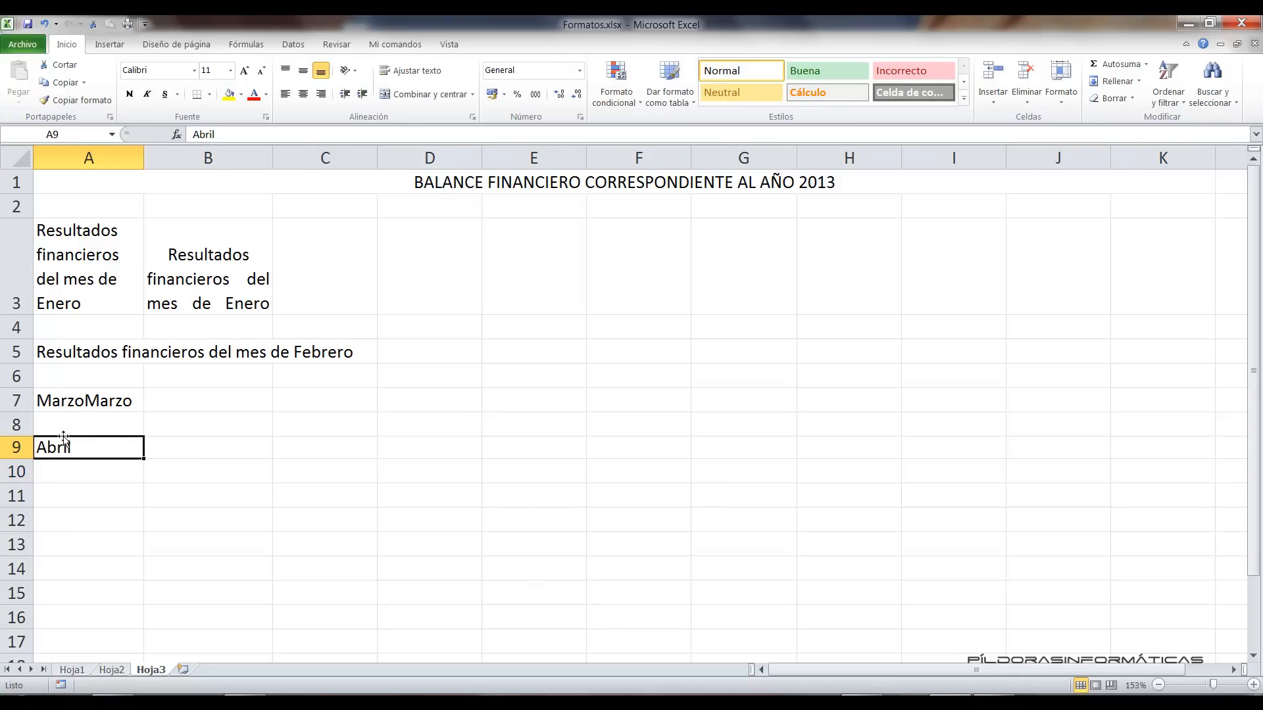
key("ctrl+2")
left_click_drag(57, 462, 67, 538)
key("Escape")
left_click(363, 96)
left_click(362, 96)
left_click(362, 96)
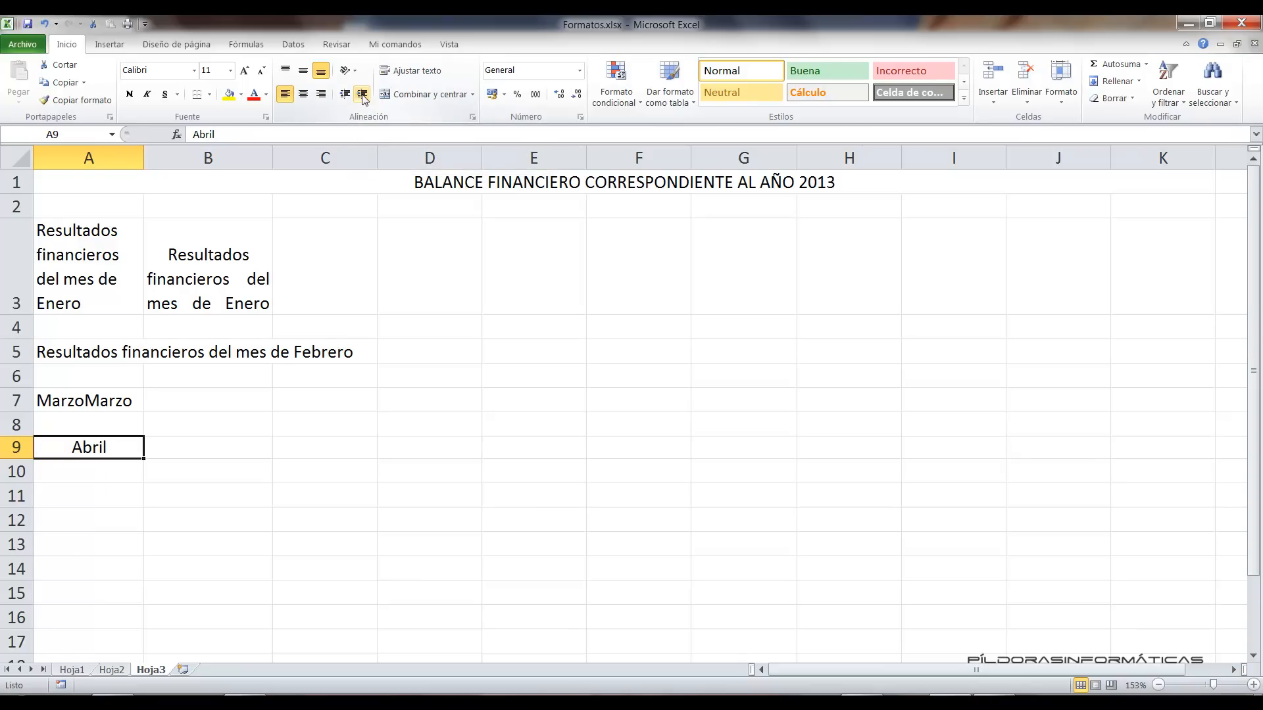
left_click(362, 96)
Decrease the indent of cell A9 until its text is back at the cell's left edge.
left_click(347, 97)
left_click(347, 97)
left_click(348, 98)
left_click(348, 97)
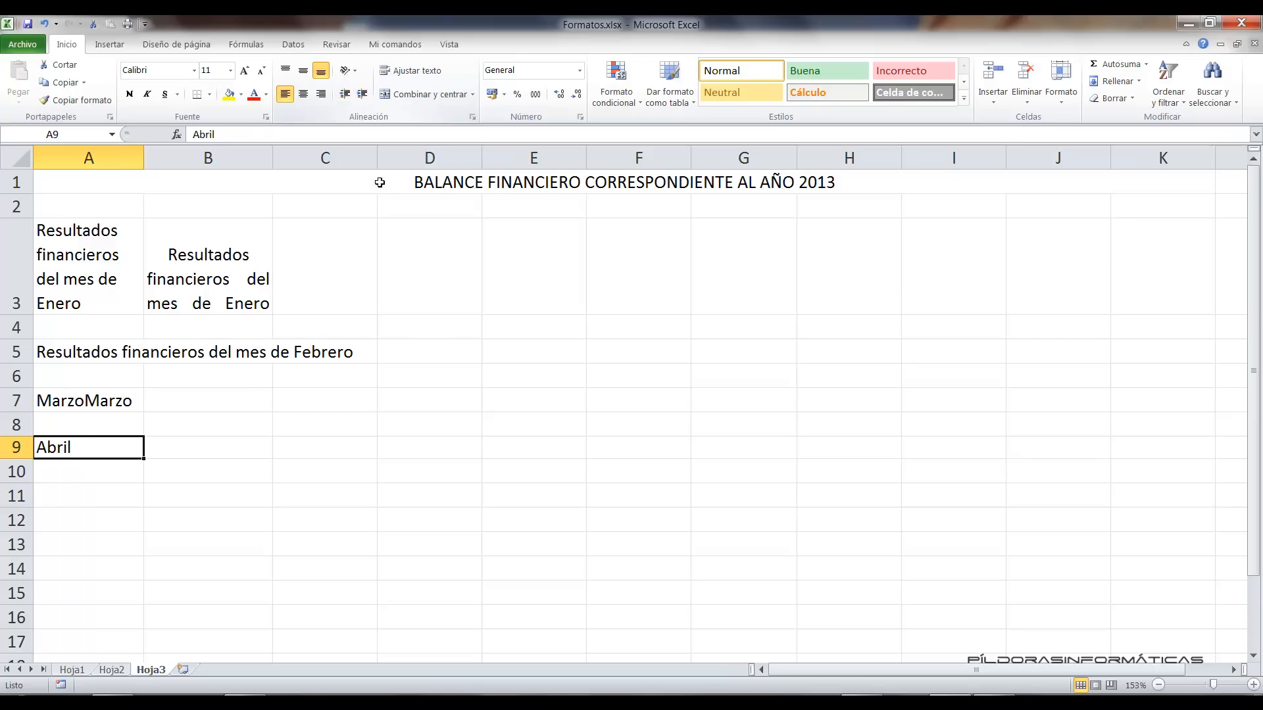
left_click_drag(327, 86, 379, 112)
key("Escape")
left_click_drag(471, 51, 592, 133)
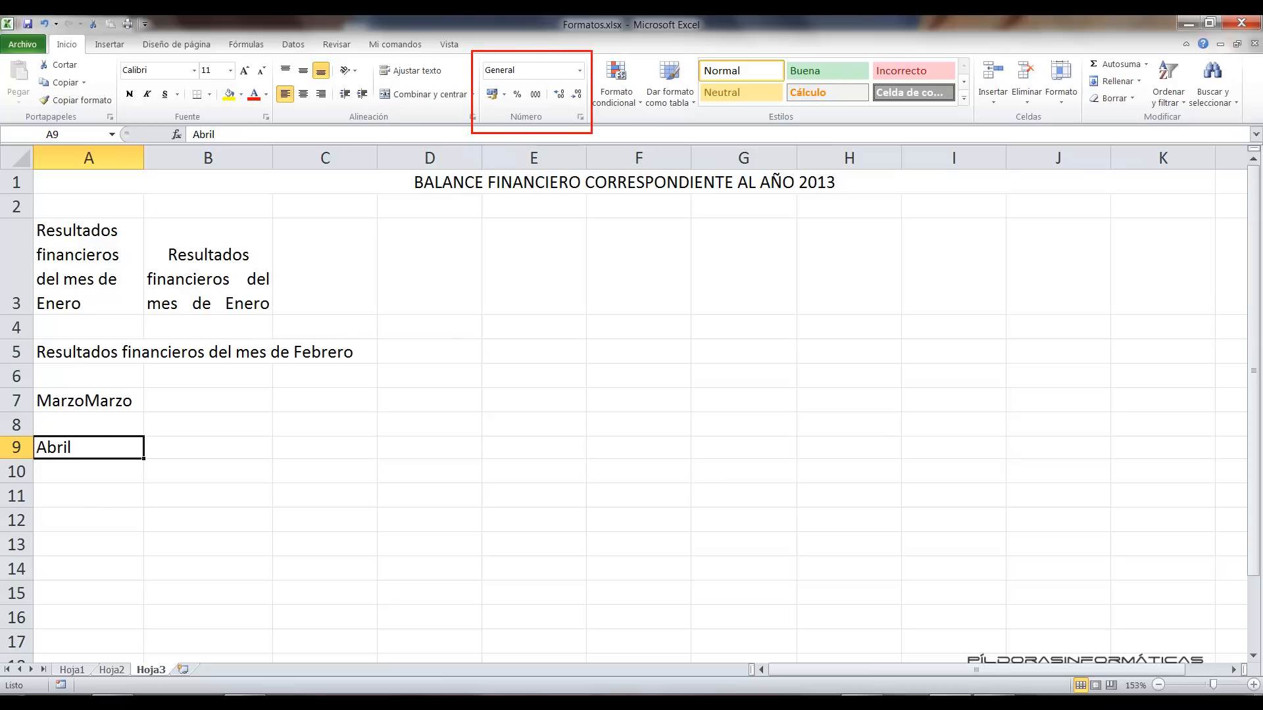